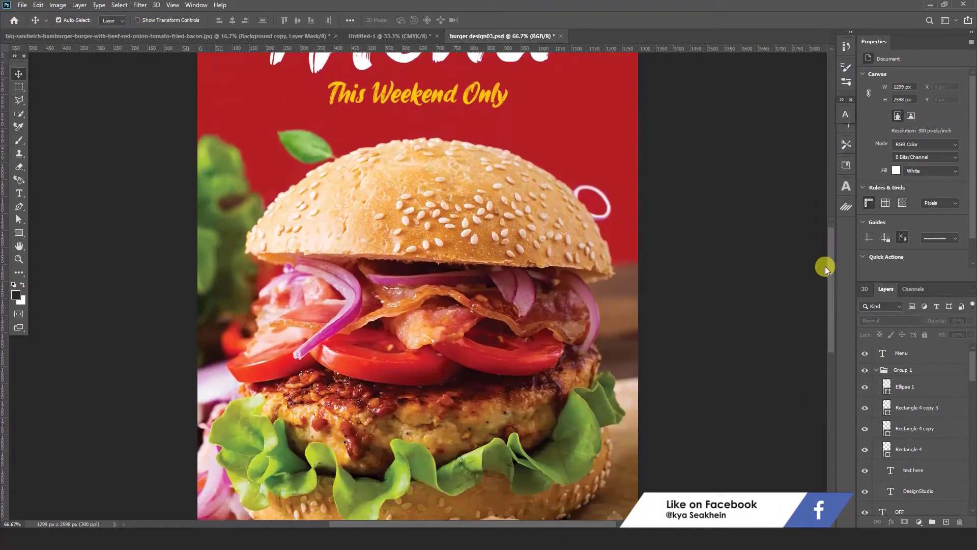
Create a new document from the DL print preset, 110 × 220 mm at 300 pixels/inch, in CMYK Color mode
{"action": "left_click_drag", "start_coordinate": [825, 267], "coordinate": [811, 317]}
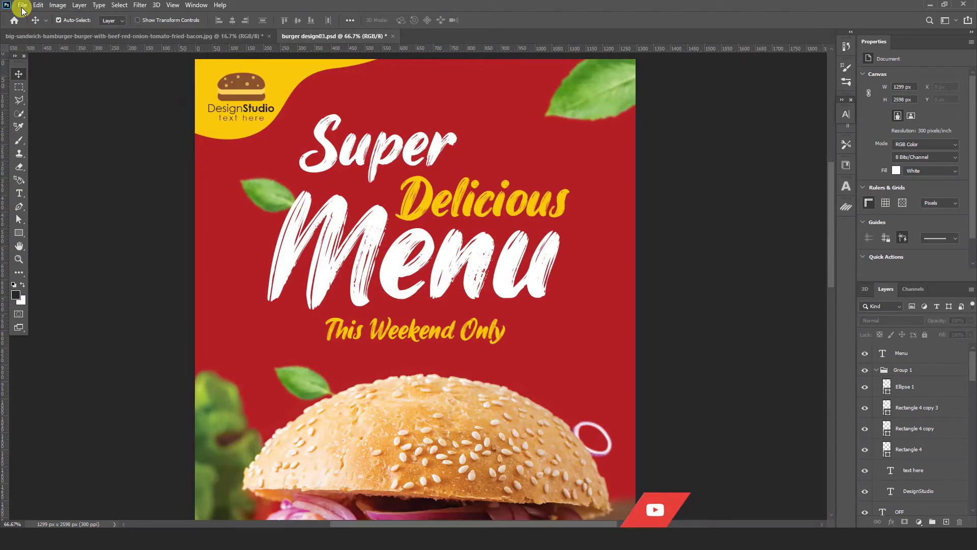
{"action": "left_click", "coordinate": [22, 6]}
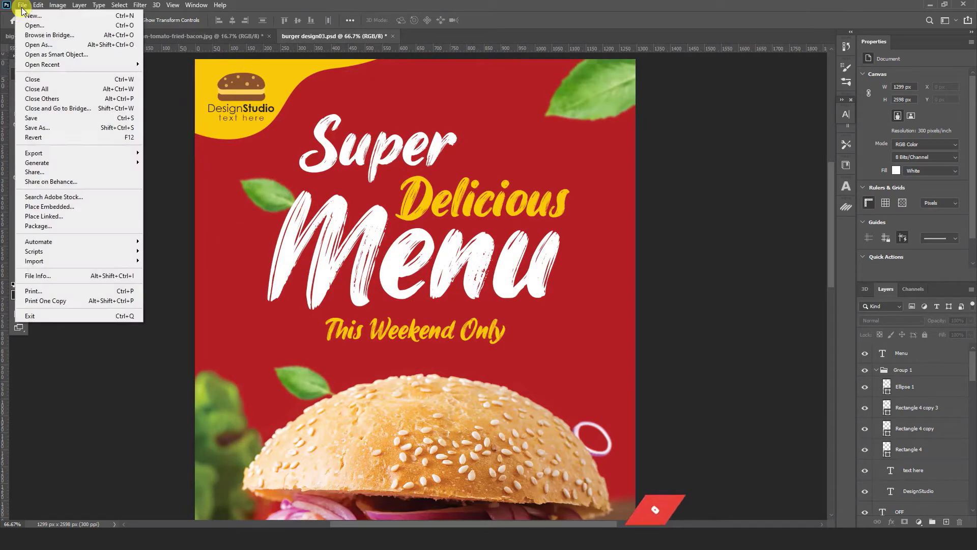
{"action": "left_click", "coordinate": [53, 16]}
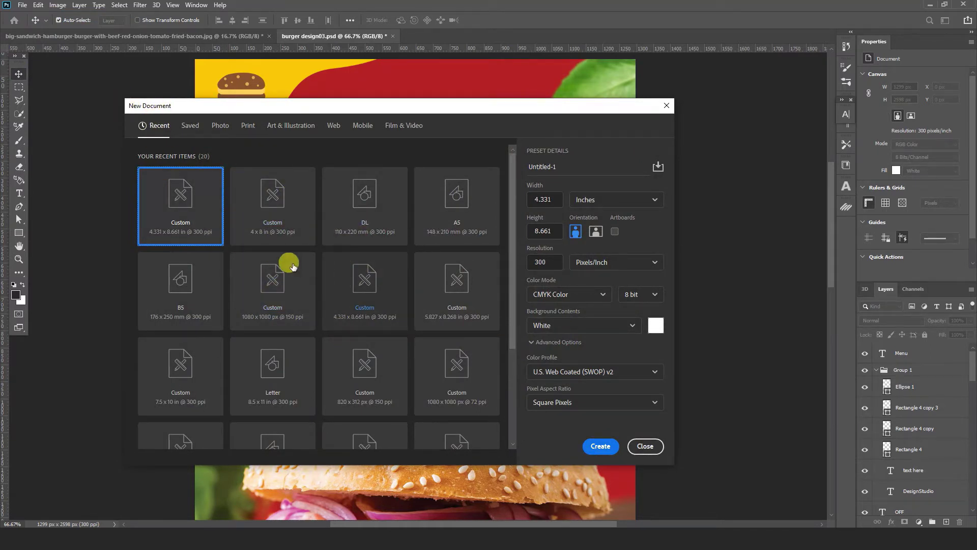
{"action": "left_click", "coordinate": [245, 127]}
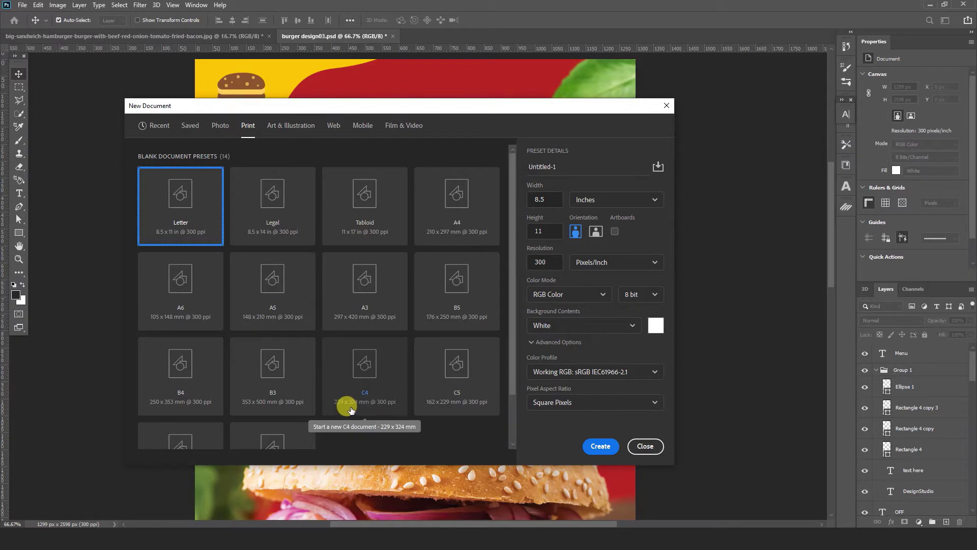
{"action": "left_click_drag", "start_coordinate": [510, 371], "coordinate": [511, 420]}
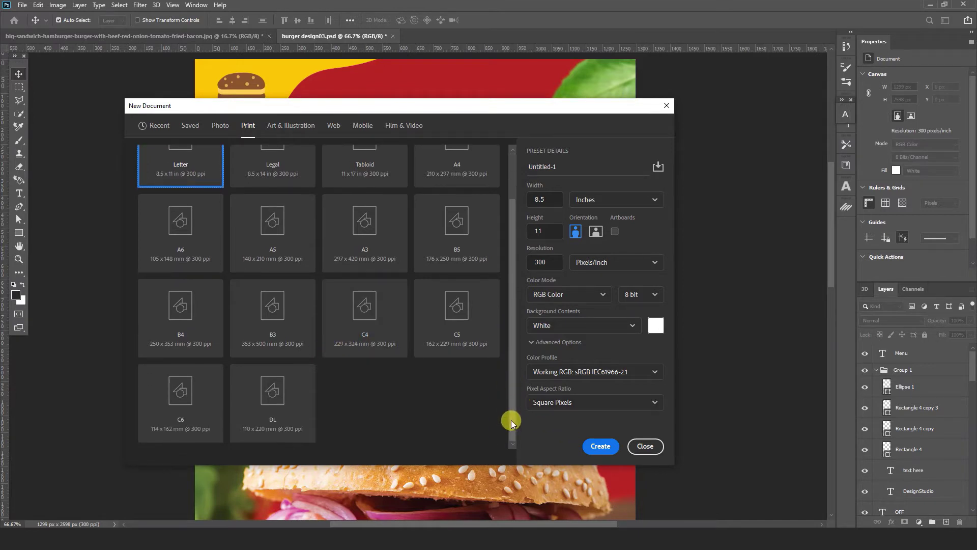
{"action": "left_click", "coordinate": [299, 402]}
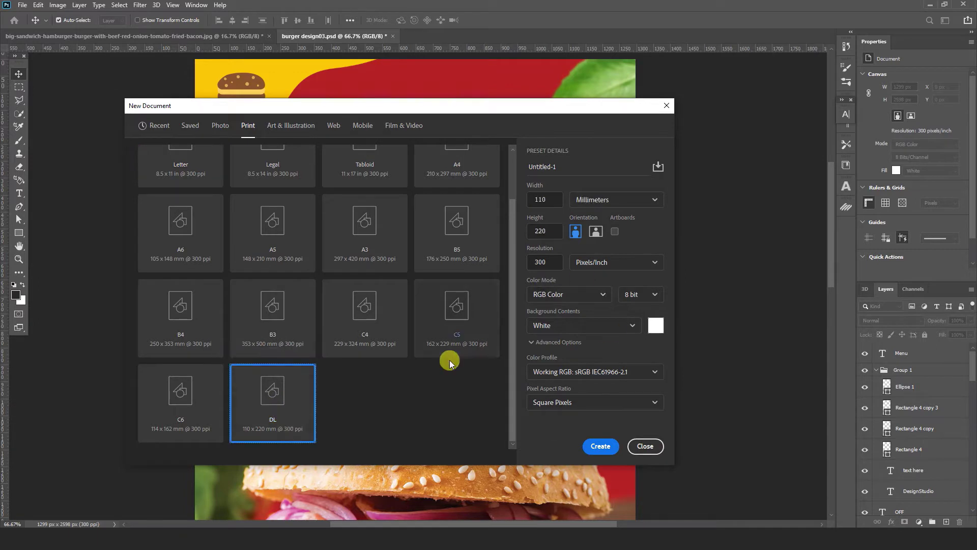
{"action": "left_click", "coordinate": [595, 295]}
{"action": "left_click", "coordinate": [549, 370]}
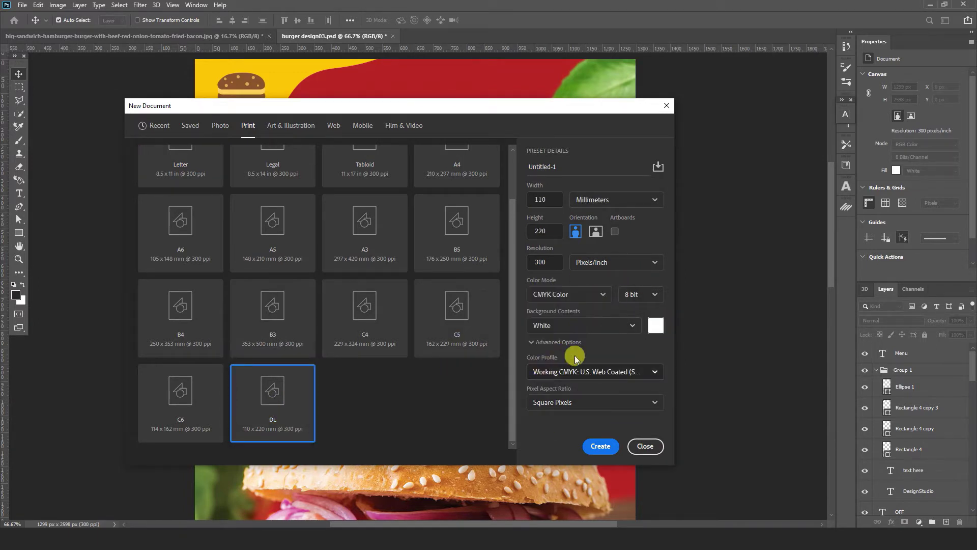
{"action": "left_click", "coordinate": [599, 446]}
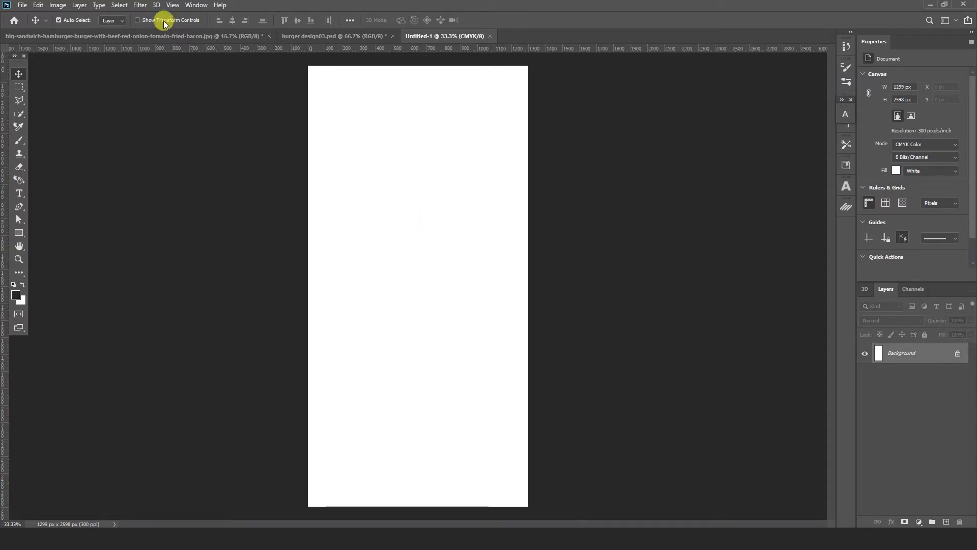
Add a guide layout with 3 columns, 3 rows and 40 px margins on all sides
{"action": "left_click", "coordinate": [173, 6]}
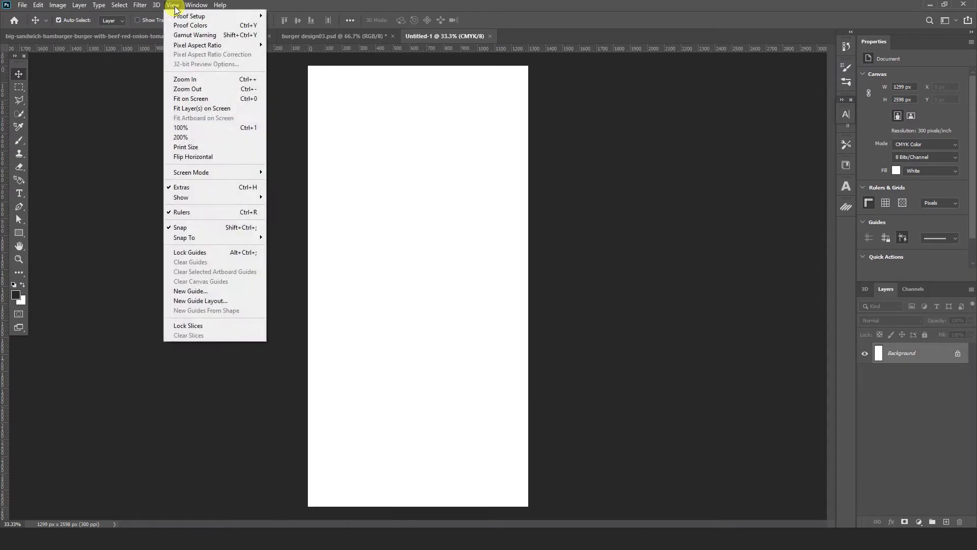
{"action": "left_click", "coordinate": [200, 301]}
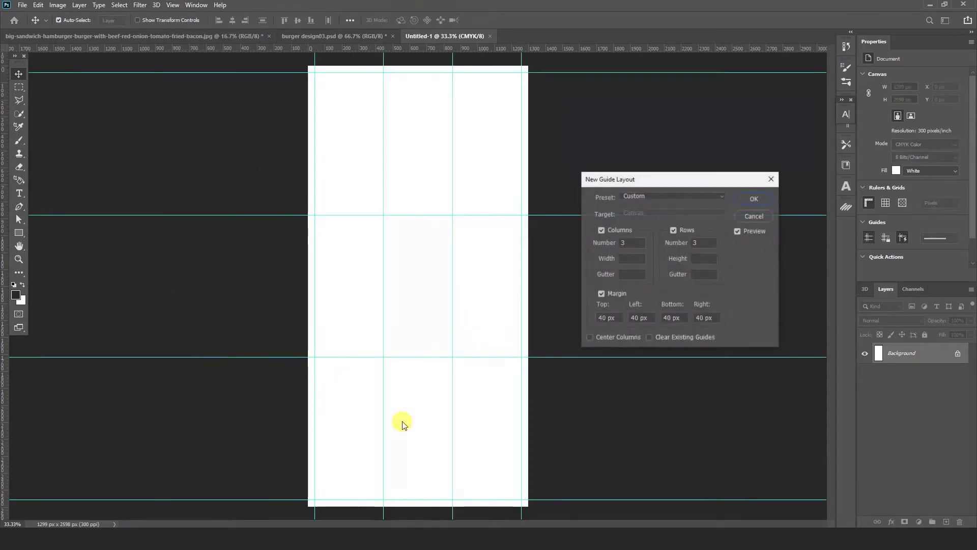
{"action": "left_click", "coordinate": [751, 200]}
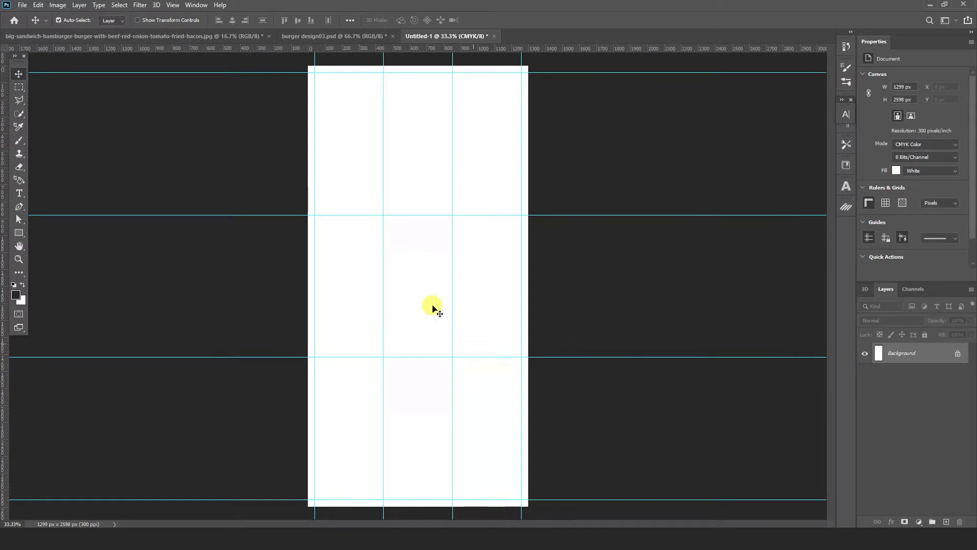
Draw a rectangle shape about 1350 × 2643 px that covers the whole canvas
{"action": "left_click", "coordinate": [18, 233]}
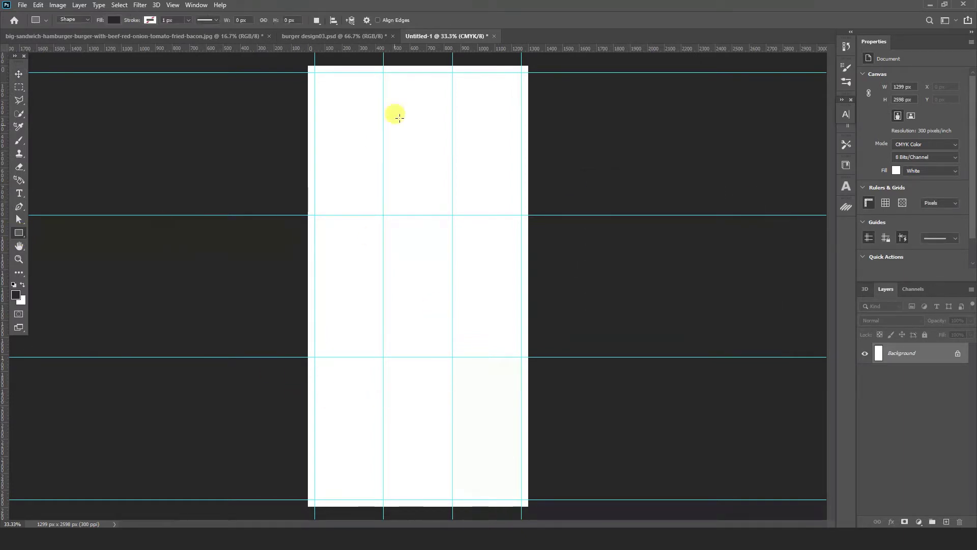
{"action": "left_click_drag", "start_coordinate": [304, 61], "coordinate": [529, 508]}
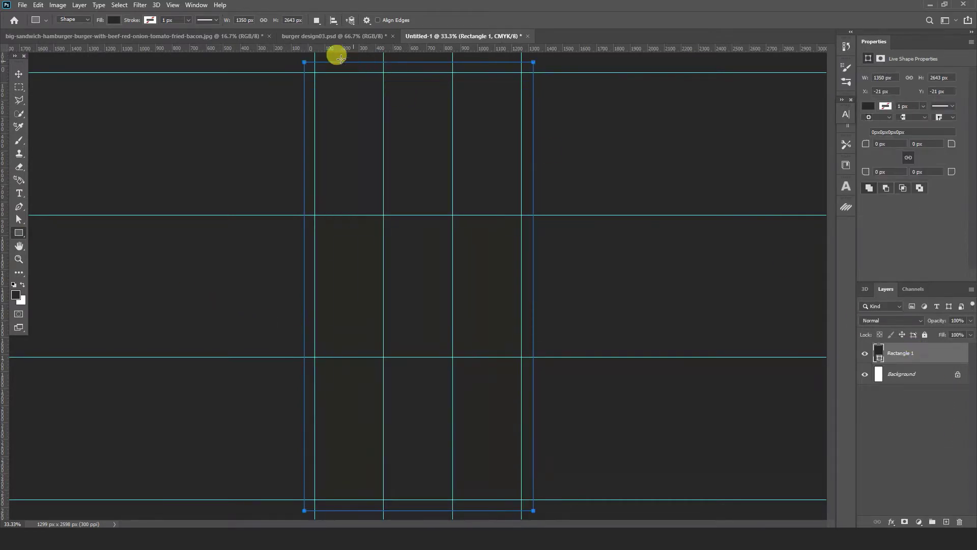
{"action": "left_click", "coordinate": [20, 75]}
Float the burger design03.psd window and fill the rectangle with the red #b42025 sampled from its background
{"action": "left_click_drag", "start_coordinate": [301, 41], "coordinate": [160, 182]}
{"action": "left_click_drag", "start_coordinate": [478, 182], "coordinate": [378, 117]}
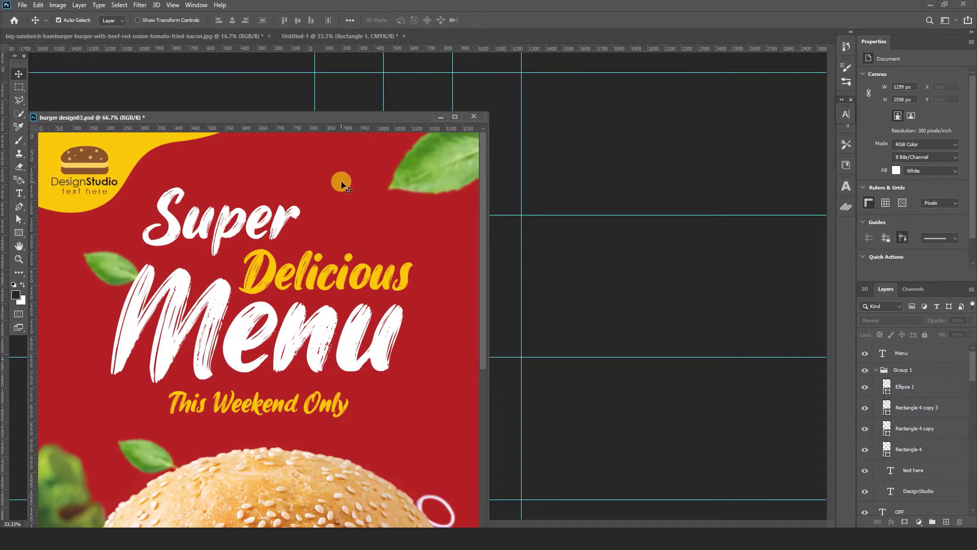
{"action": "left_click", "coordinate": [501, 177]}
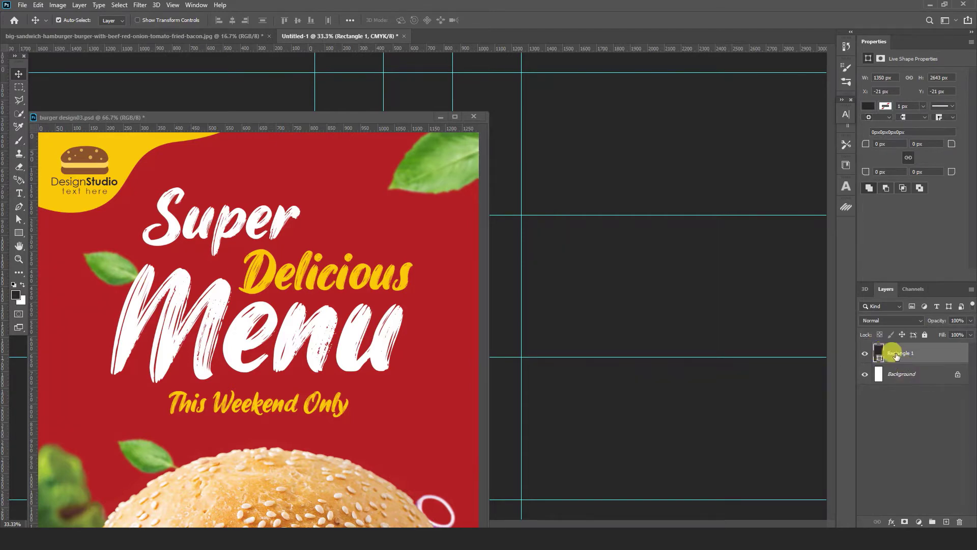
{"action": "double_click", "coordinate": [878, 349]}
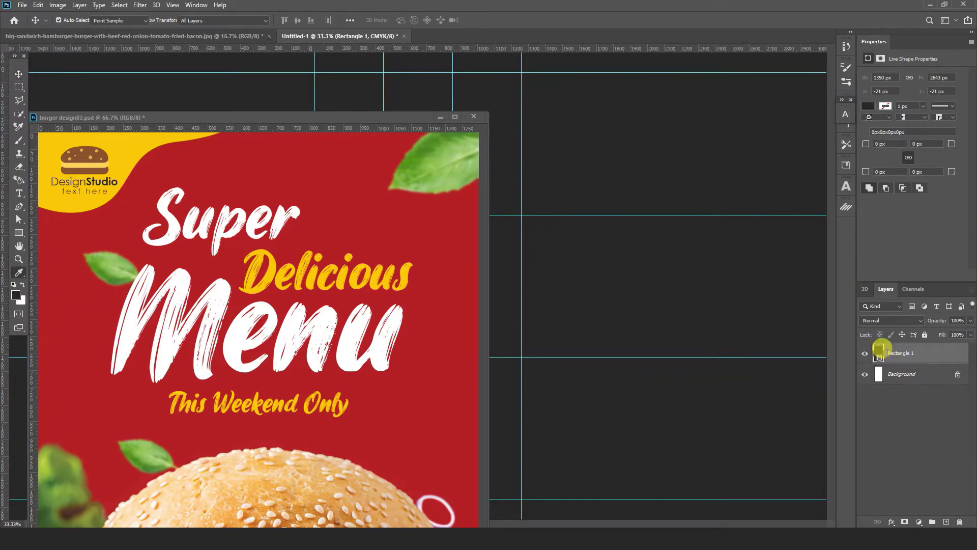
{"action": "left_click", "coordinate": [378, 221]}
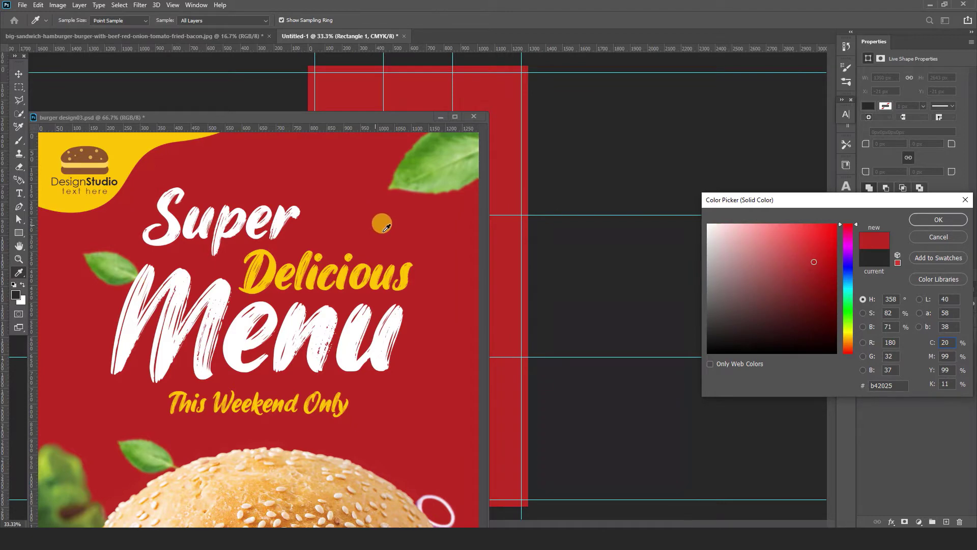
{"action": "left_click", "coordinate": [937, 219]}
{"action": "left_click", "coordinate": [636, 189]}
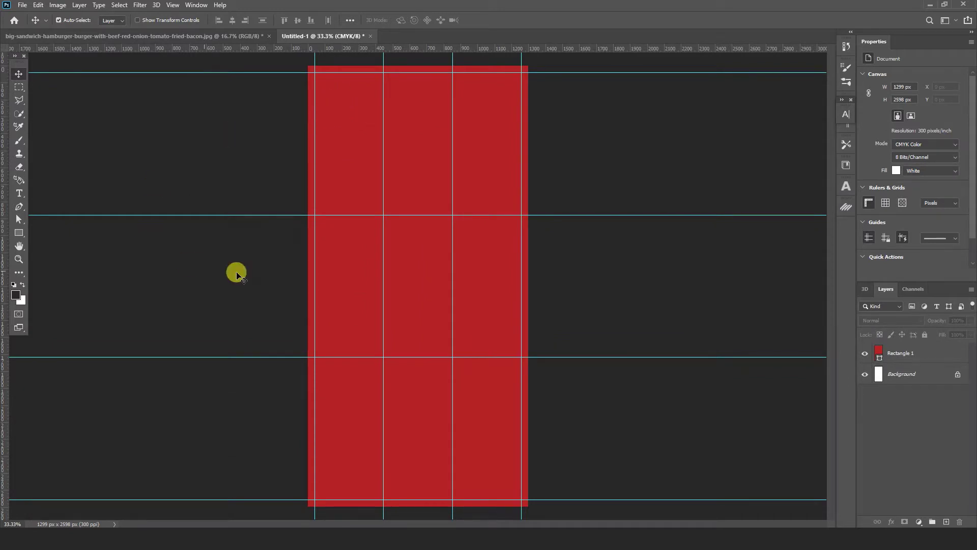
Draw a curved Pen shape about 638 × 314 px over the canvas's upper-left corner on a new layer, adjusting its lower curve
{"action": "left_click", "coordinate": [19, 209]}
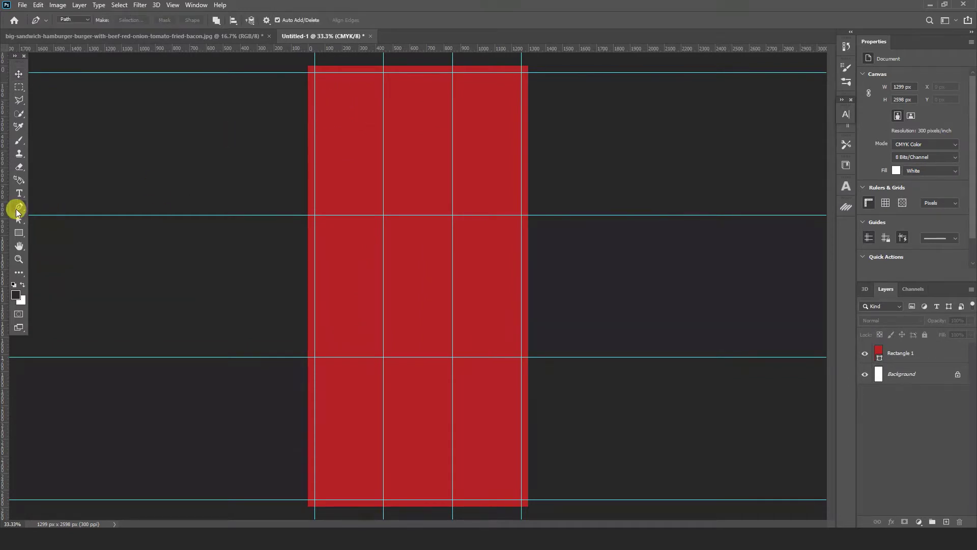
{"action": "left_click", "coordinate": [947, 522]}
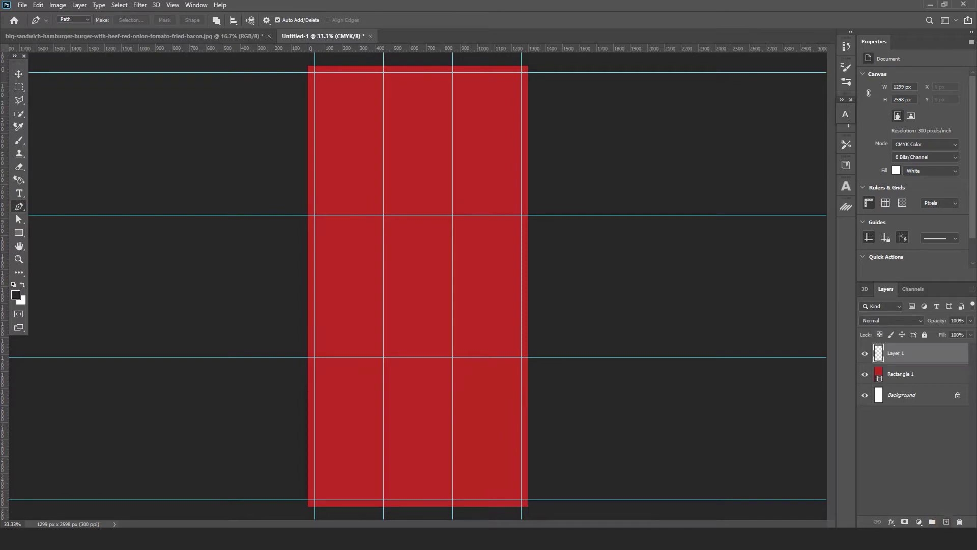
{"action": "left_click", "coordinate": [295, 103]}
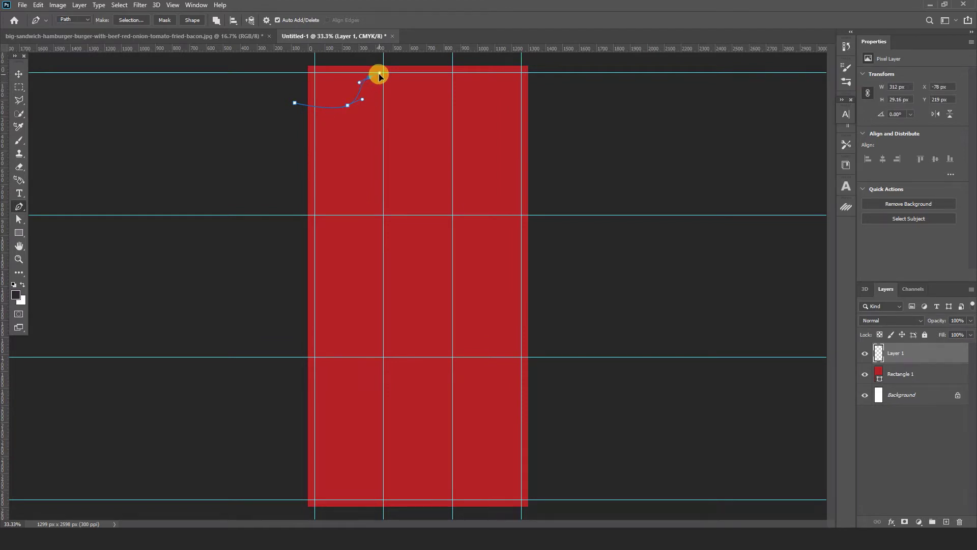
{"action": "left_click_drag", "start_coordinate": [379, 75], "coordinate": [400, 61]}
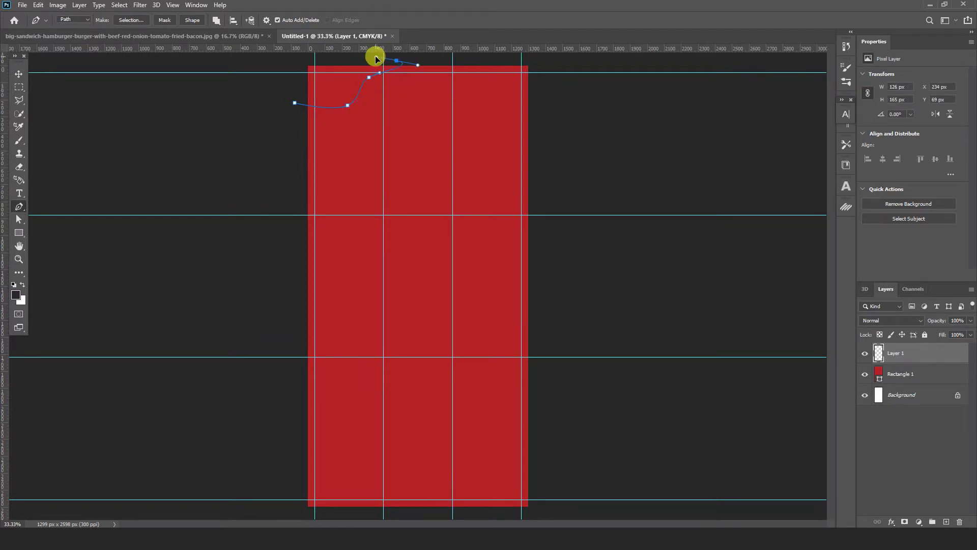
{"action": "left_click", "coordinate": [301, 59]}
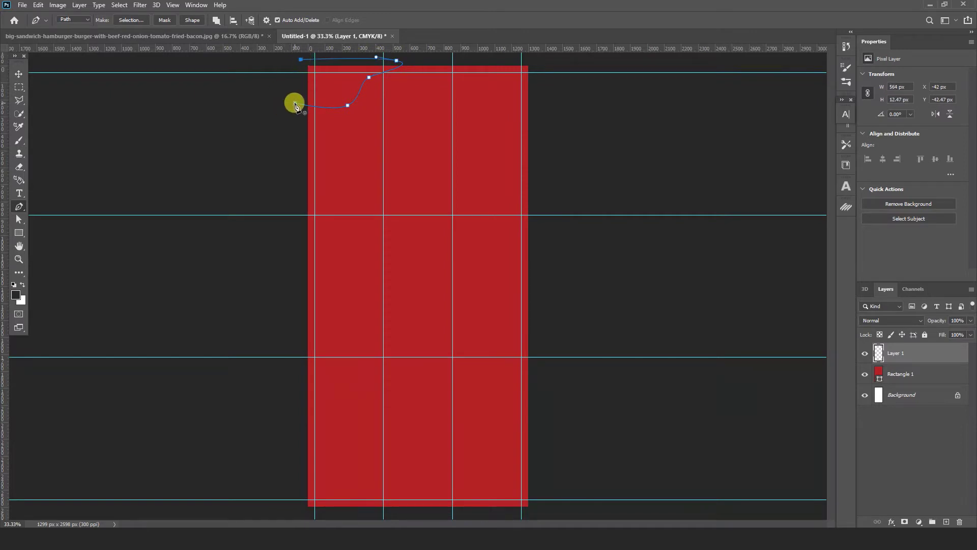
{"action": "left_click", "coordinate": [295, 105]}
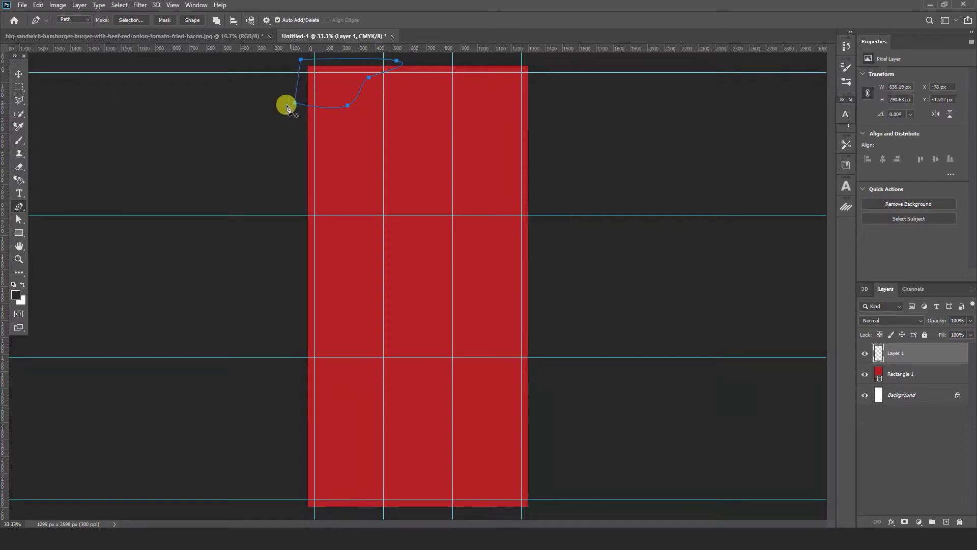
{"action": "left_click", "coordinate": [191, 20]}
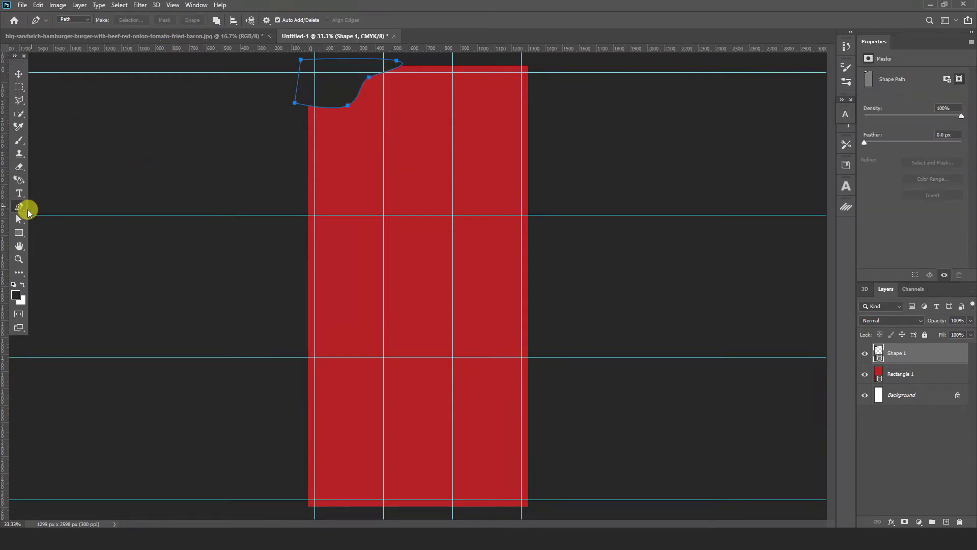
{"action": "left_click", "coordinate": [19, 219]}
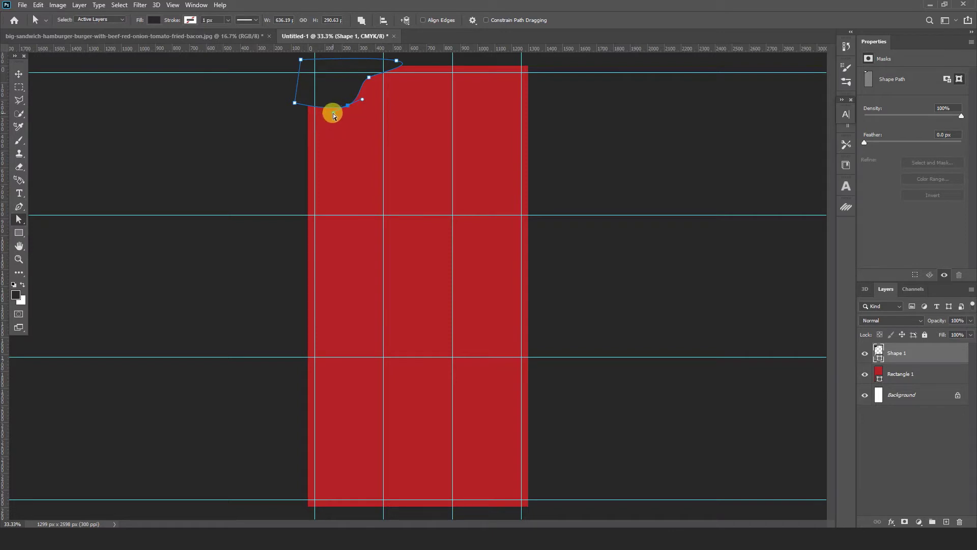
{"action": "left_click_drag", "start_coordinate": [325, 123], "coordinate": [327, 121]}
Fill the curved corner shape with the yellow #ffc804 sampled from burger design03.psd, and minimize that reference document
{"action": "mouse_move", "coordinate": [338, 539]}
{"action": "left_click", "coordinate": [381, 490]}
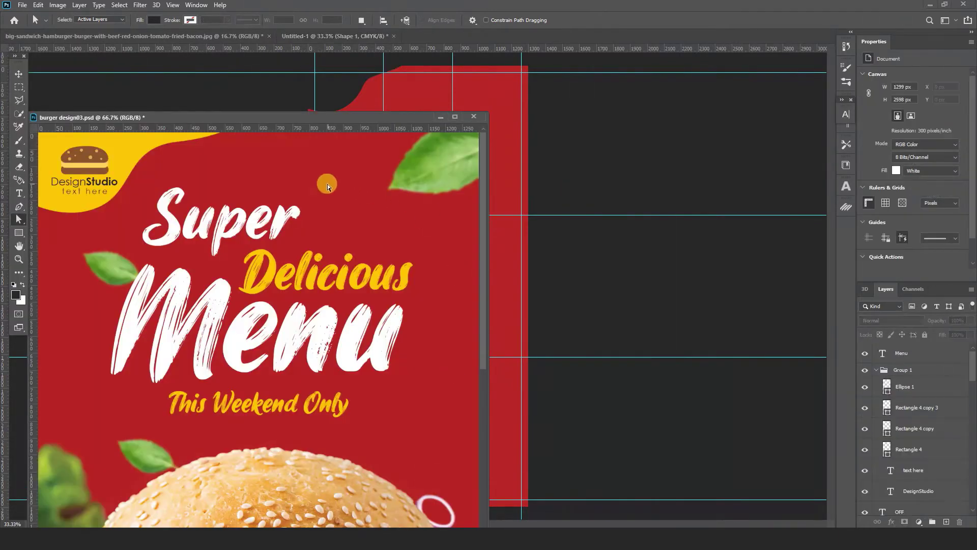
{"action": "left_click_drag", "start_coordinate": [346, 118], "coordinate": [444, 173]}
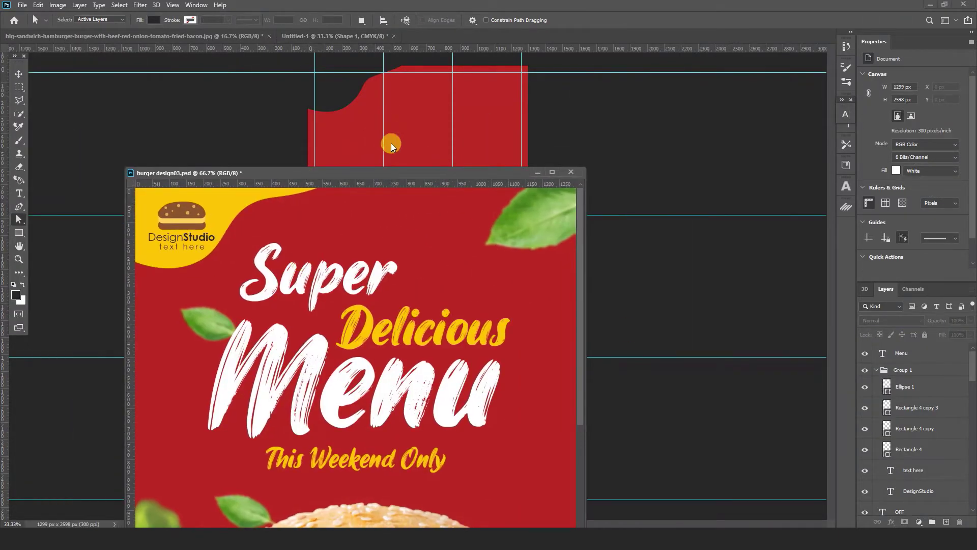
{"action": "left_click", "coordinate": [346, 90]}
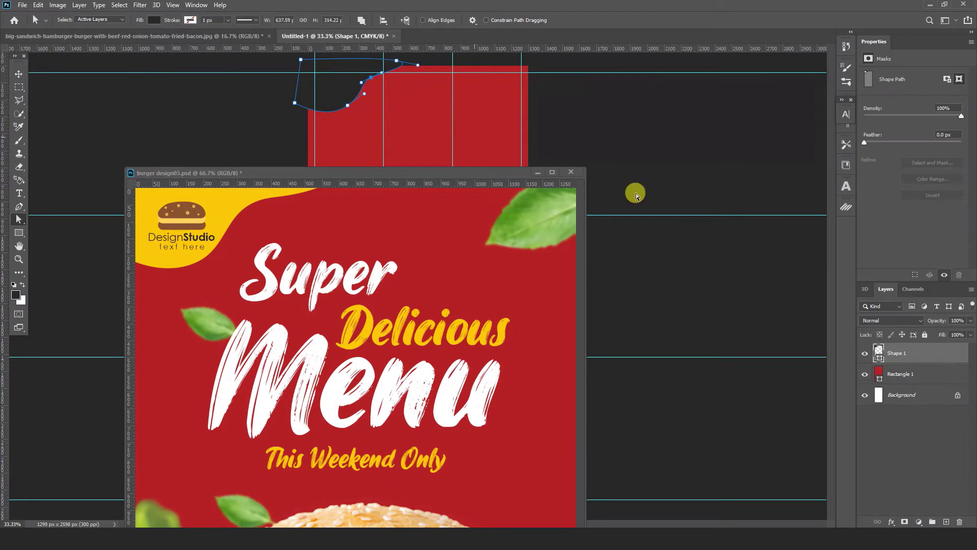
{"action": "double_click", "coordinate": [879, 350]}
{"action": "left_click", "coordinate": [238, 193]}
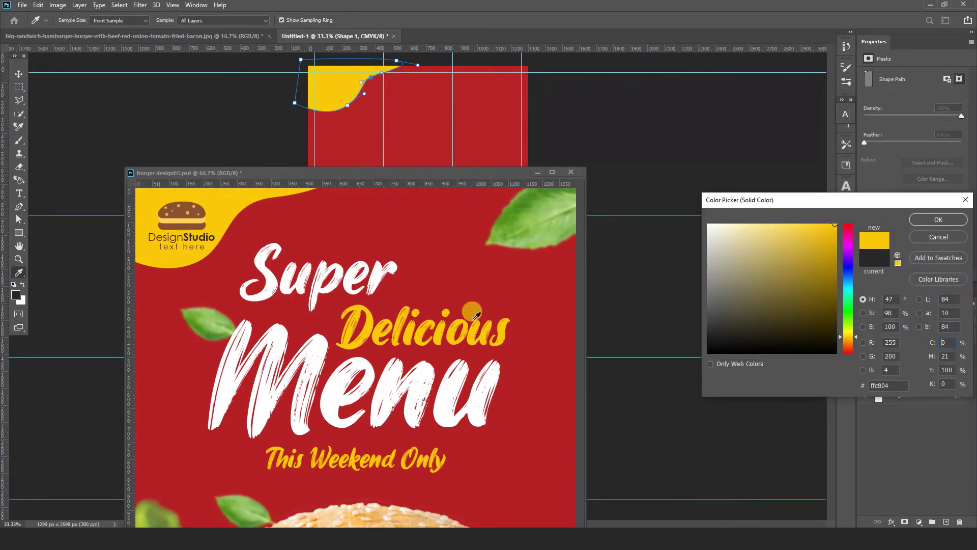
{"action": "left_click", "coordinate": [929, 220]}
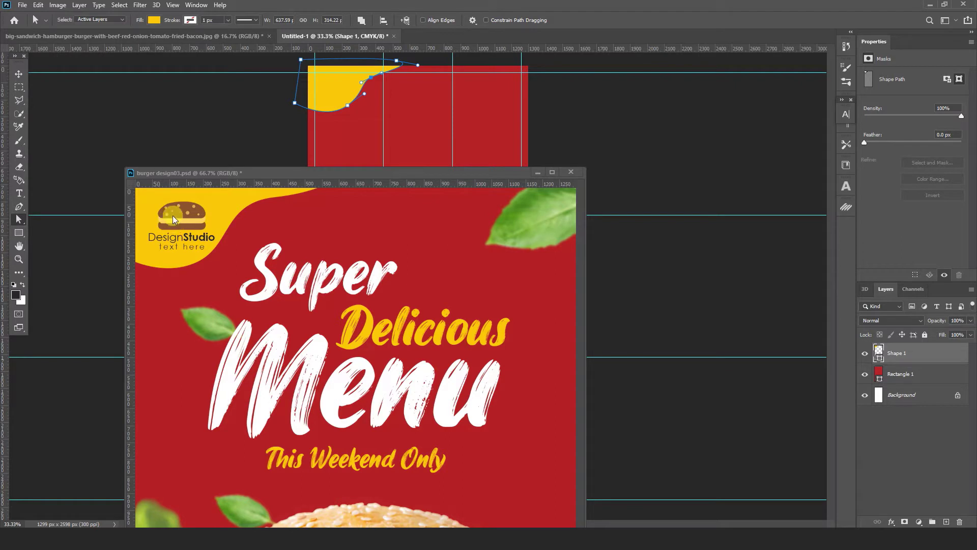
{"action": "left_click", "coordinate": [18, 73]}
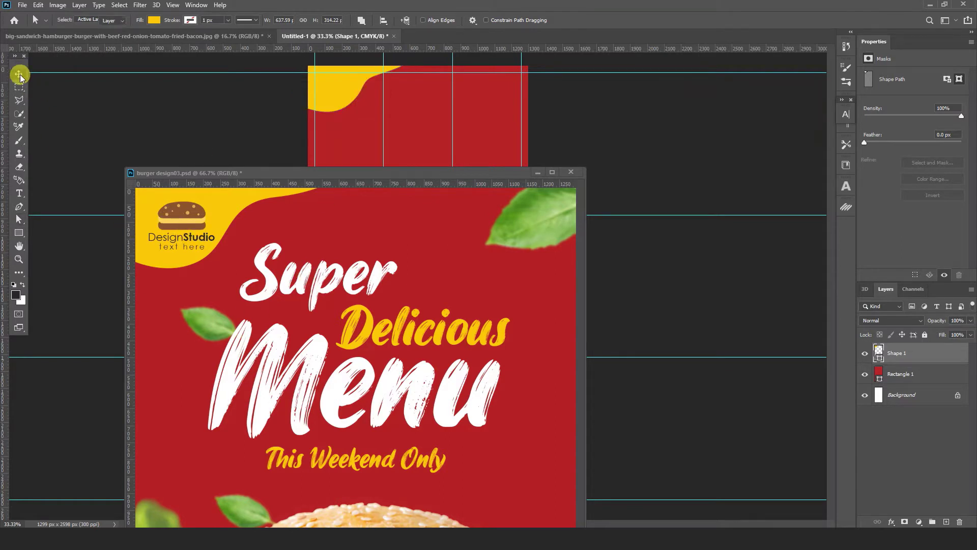
{"action": "left_click", "coordinate": [534, 172]}
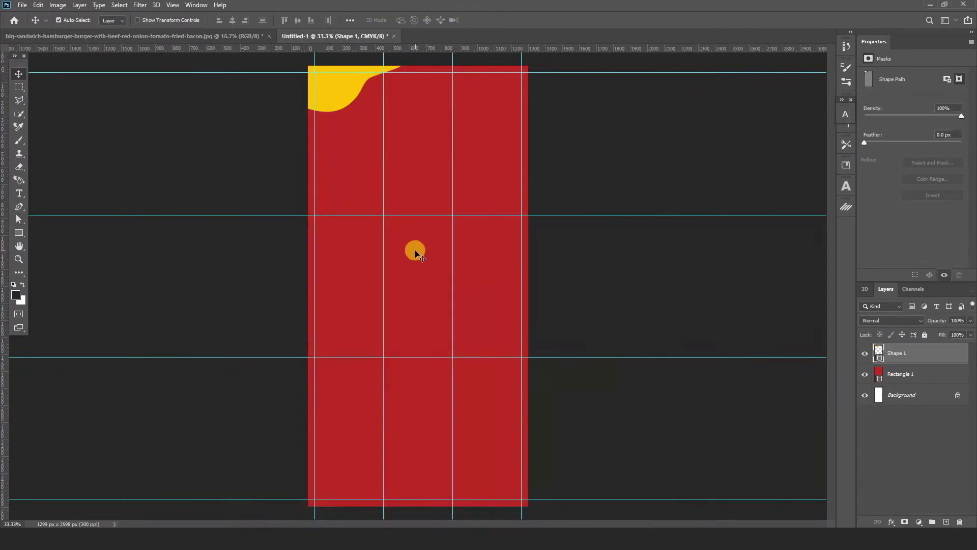
Draw a 146 × 39 px rectangle inside the yellow corner shape and round all its corners to 19.5 px
{"action": "key", "text": "ctrl+plus"}
{"action": "left_click_drag", "start_coordinate": [346, 122], "coordinate": [367, 320]}
{"action": "key", "text": "ctrl+plus"}
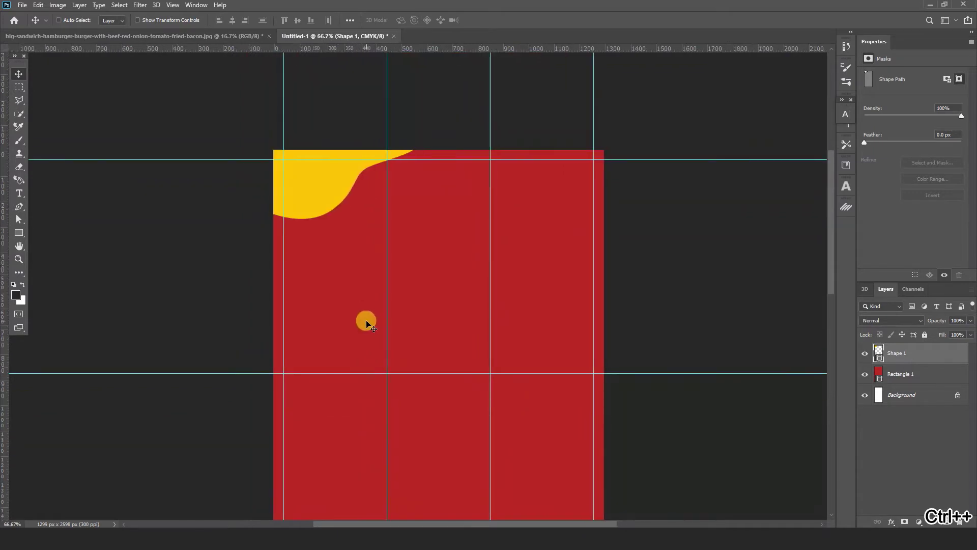
{"action": "key", "text": "ctrl+plus"}
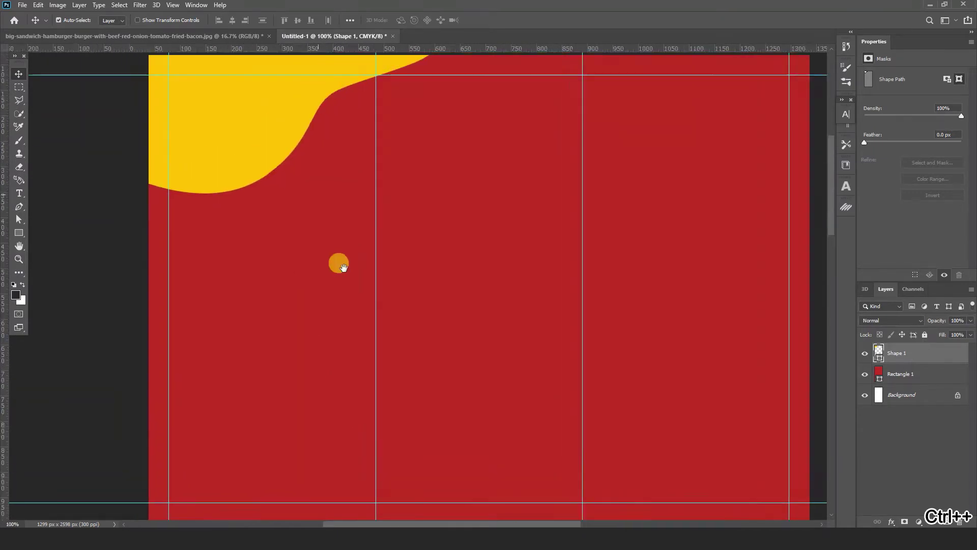
{"action": "left_click", "coordinate": [19, 233]}
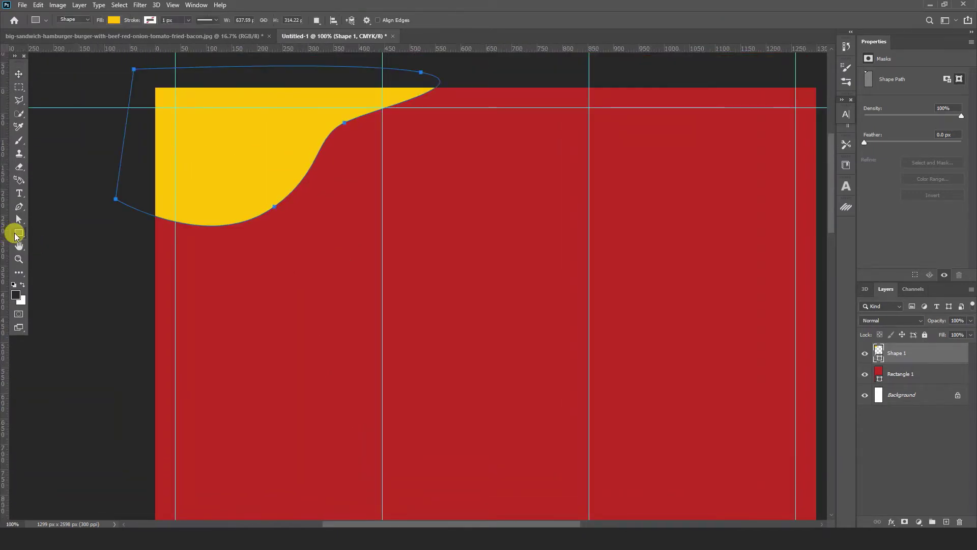
{"action": "left_click_drag", "start_coordinate": [192, 152], "coordinate": [266, 171]}
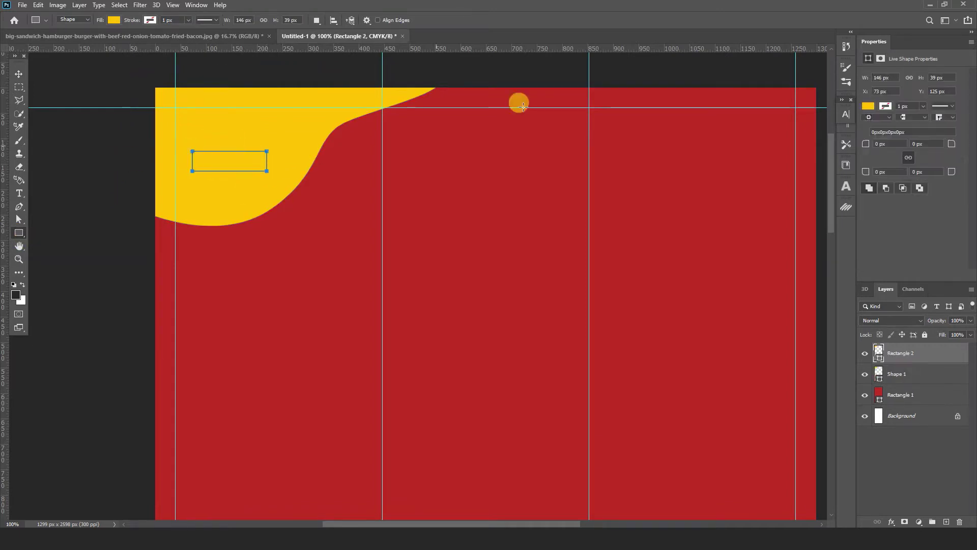
{"action": "left_click", "coordinate": [890, 144]}
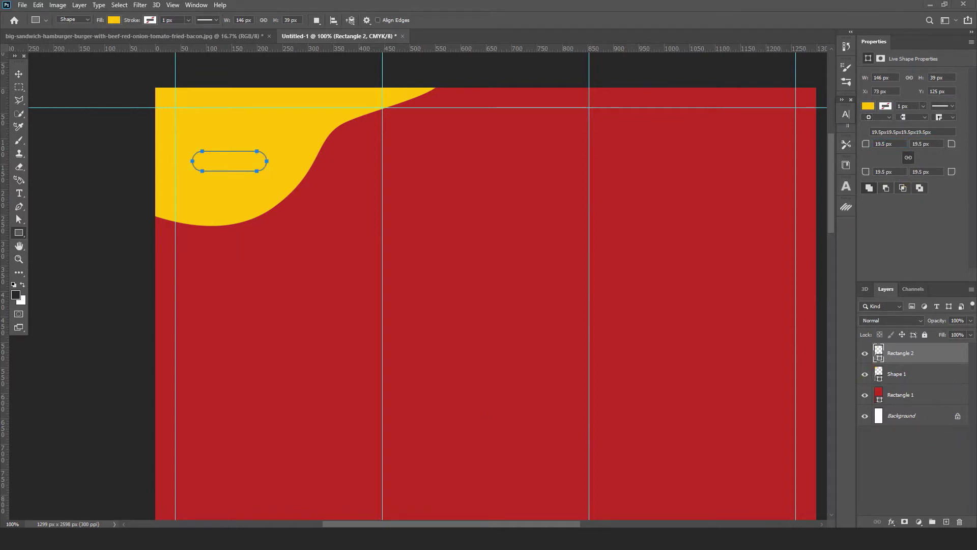
Bring back the burger design03.psd window and fill the rounded bar with the brown sampled from its burger logo
{"action": "mouse_move", "coordinate": [338, 539]}
{"action": "left_click", "coordinate": [307, 479]}
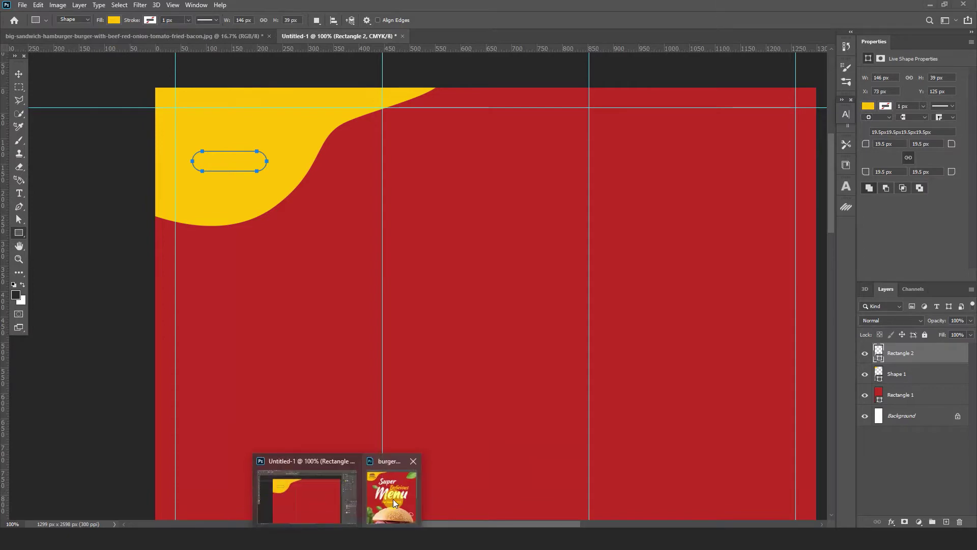
{"action": "left_click", "coordinate": [393, 503]}
{"action": "left_click_drag", "start_coordinate": [453, 172], "coordinate": [512, 288]}
{"action": "left_click", "coordinate": [23, 80]}
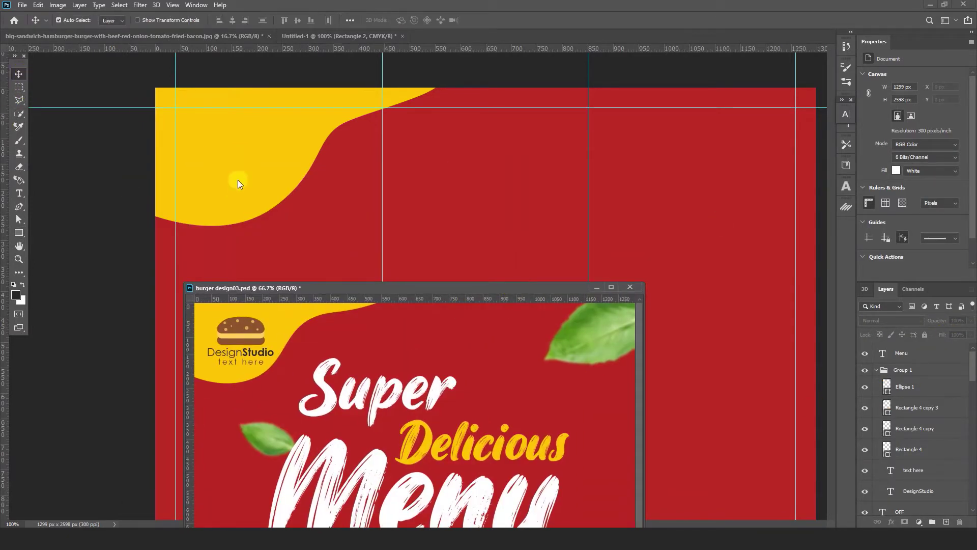
{"action": "left_click", "coordinate": [231, 185]}
{"action": "left_click", "coordinate": [872, 355]}
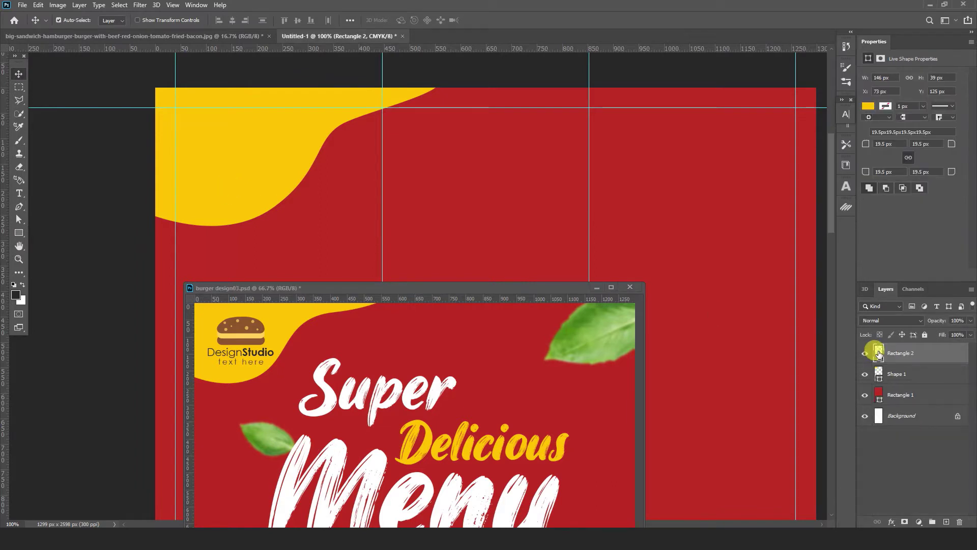
{"action": "double_click", "coordinate": [873, 352]}
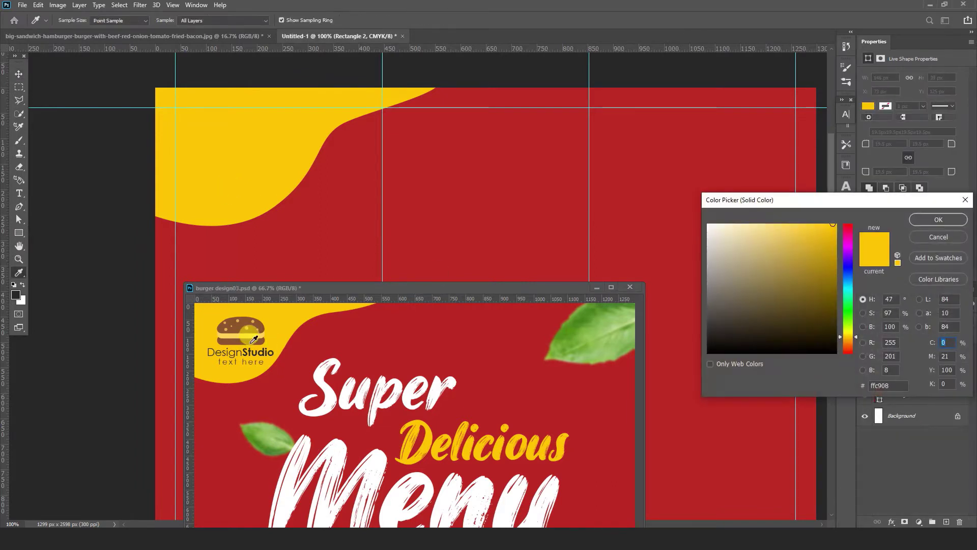
{"action": "left_click", "coordinate": [254, 340]}
{"action": "left_click", "coordinate": [914, 220]}
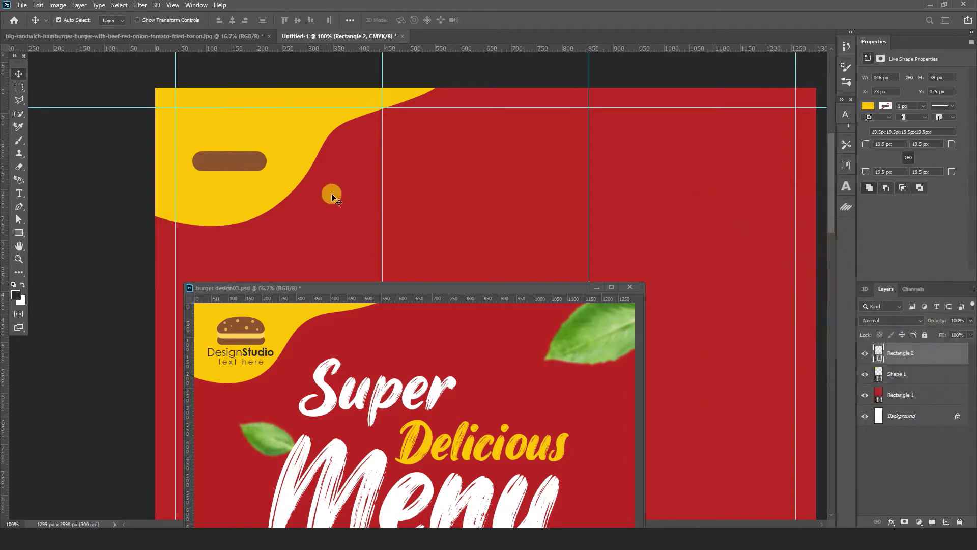
Duplicate the brown bar 20 px lower and fill the copy with the light yellow #ffd35d sampled from the reference logo
{"action": "key", "text": "ctrl+j"}
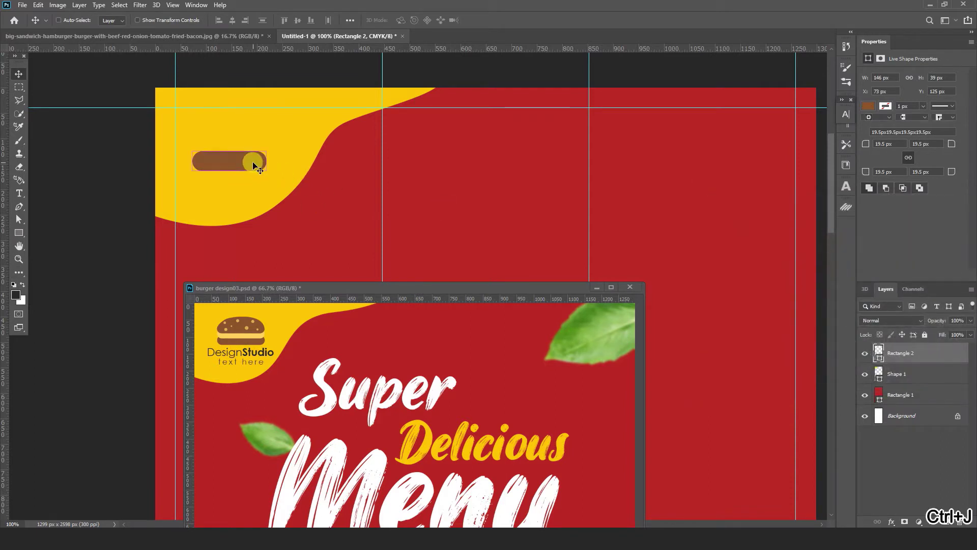
{"action": "left_click_drag", "start_coordinate": [253, 163], "coordinate": [251, 173]}
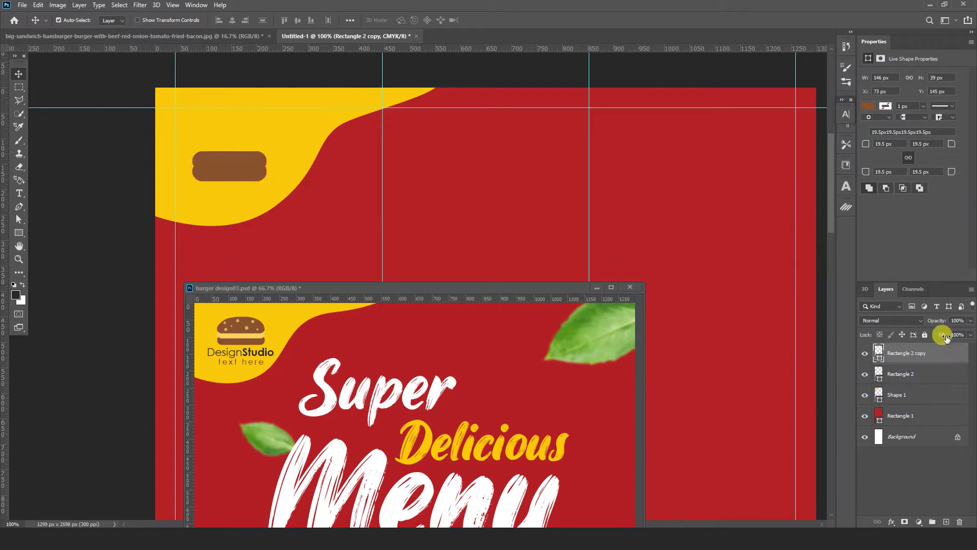
{"action": "double_click", "coordinate": [877, 350]}
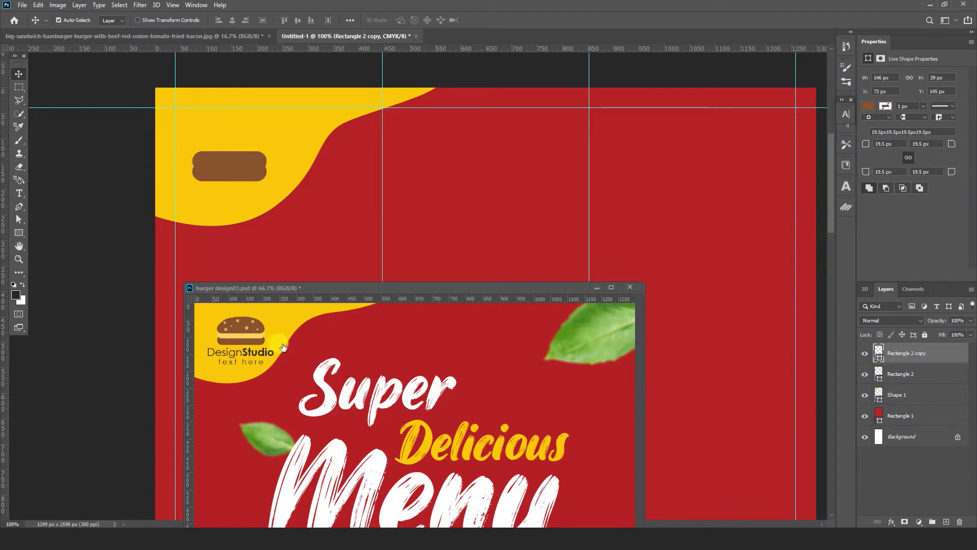
{"action": "left_click", "coordinate": [257, 330]}
{"action": "left_click", "coordinate": [911, 222]}
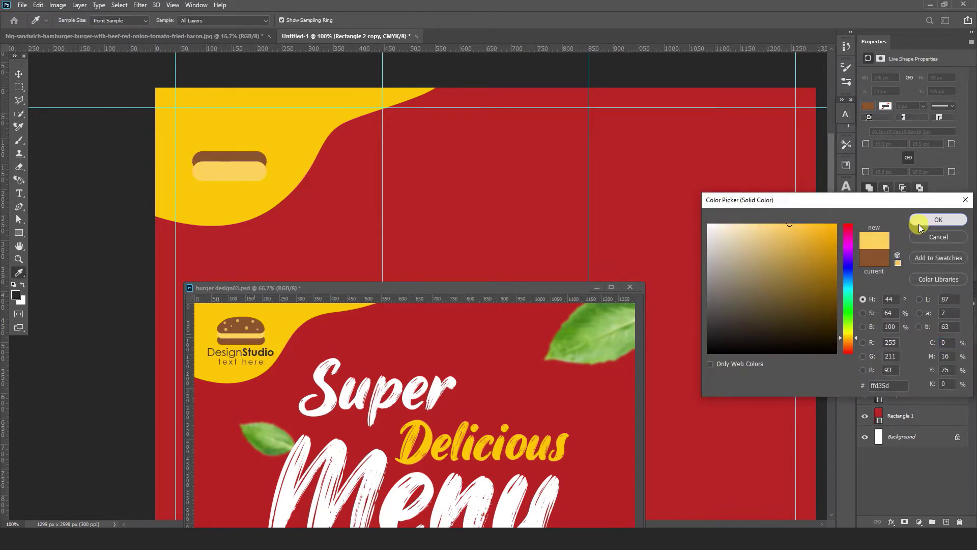
Duplicate the brown bar below the light yellow one at Y 165 px, and bring the original brown bar to the front
{"action": "key", "text": "v"}
{"action": "left_click", "coordinate": [260, 168]}
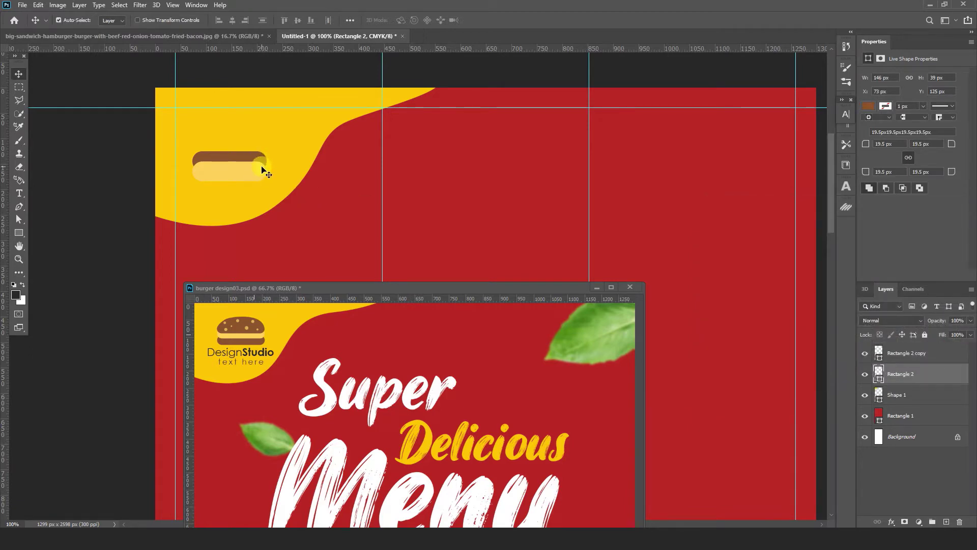
{"action": "left_click_drag", "start_coordinate": [260, 168], "coordinate": [262, 180]}
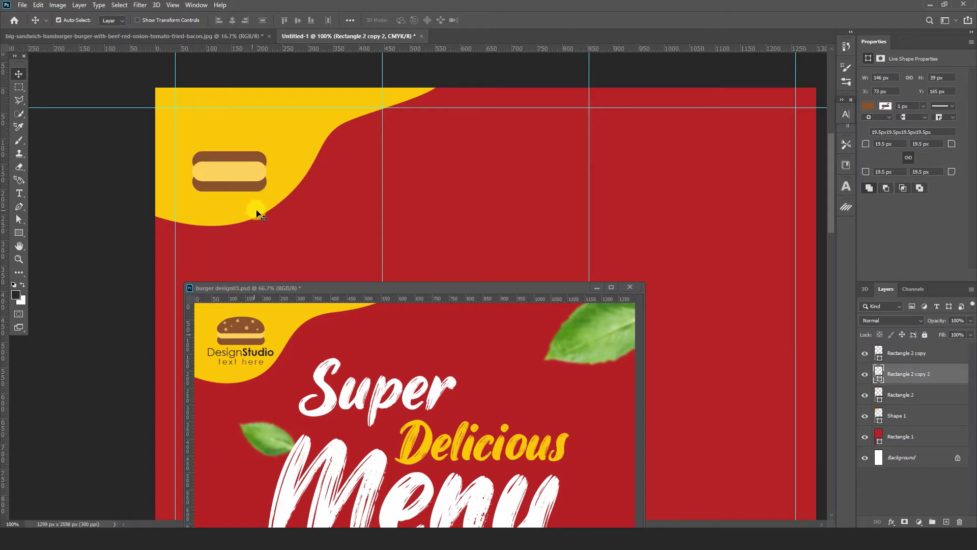
{"action": "left_click", "coordinate": [895, 369]}
{"action": "left_click", "coordinate": [246, 161]}
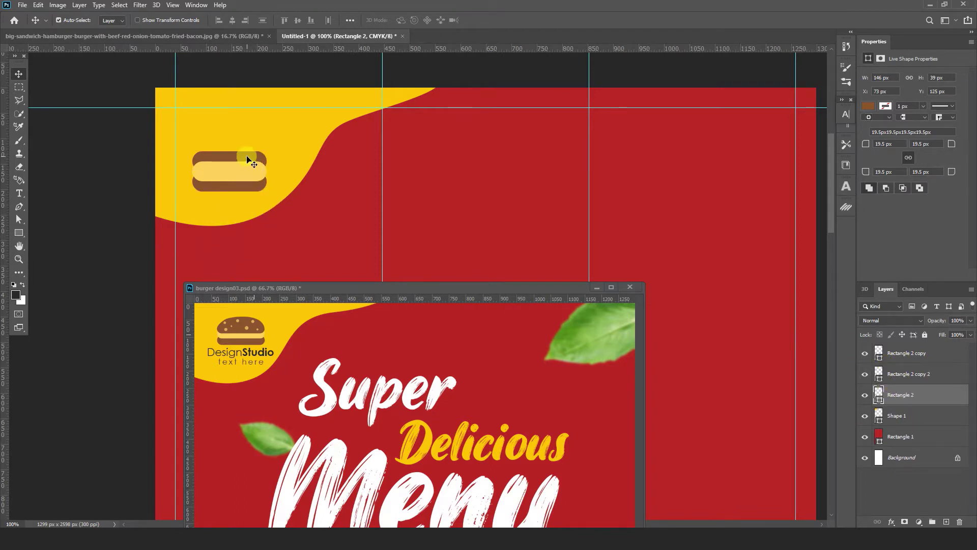
{"action": "key", "text": "ctrl+shift+bracketright"}
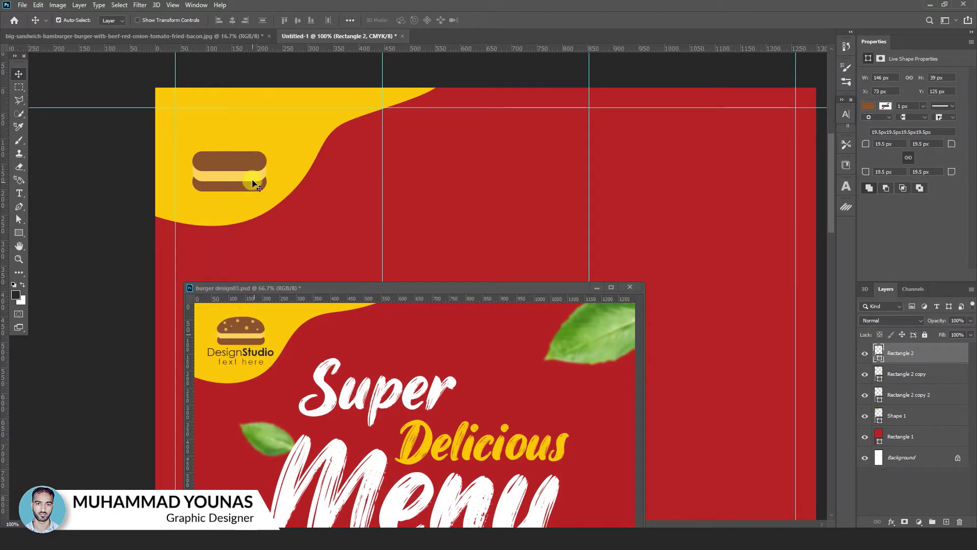
Delete the upper-right anchor point of the top brown bar with the Pen tool, converting the live shape to a regular path
{"action": "left_click", "coordinate": [19, 219]}
{"action": "left_click", "coordinate": [225, 163]}
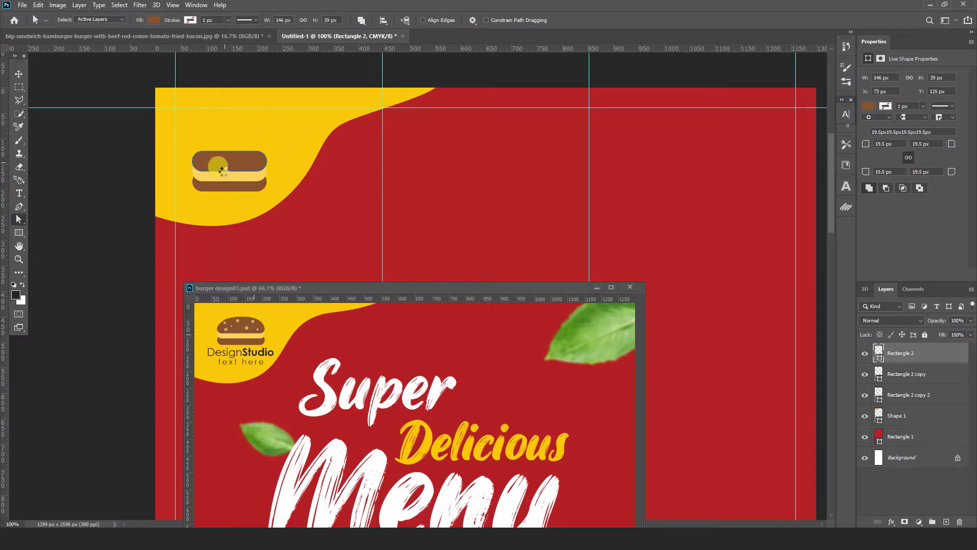
{"action": "left_click", "coordinate": [226, 163]}
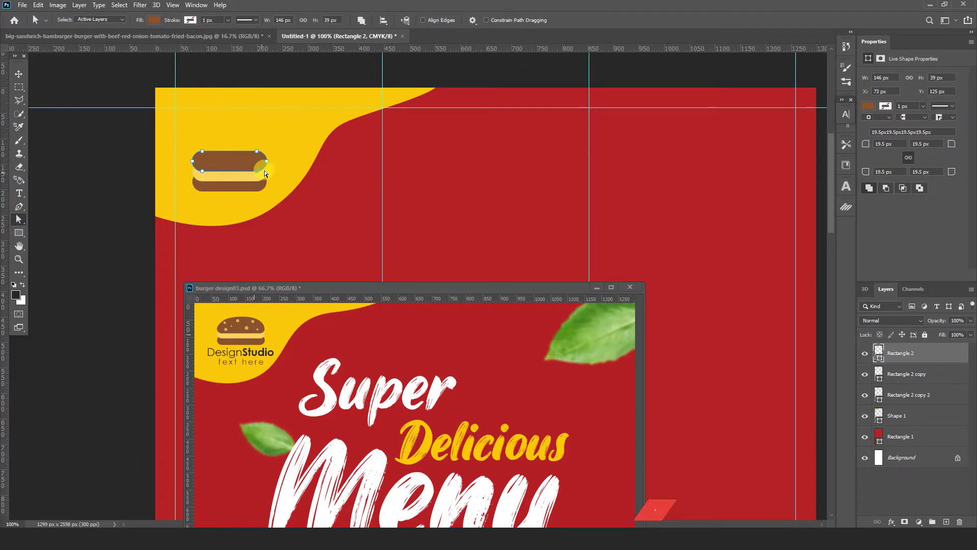
{"action": "left_click", "coordinate": [256, 151]}
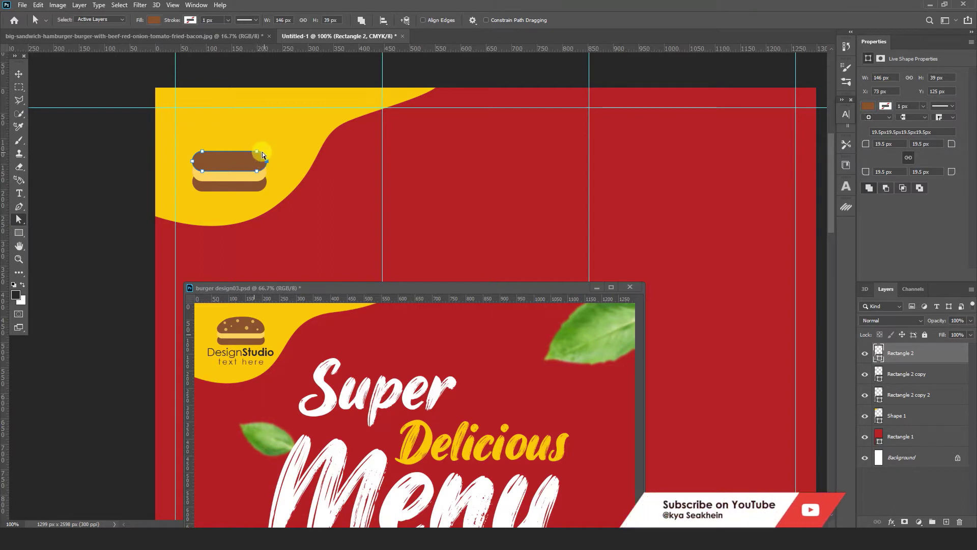
{"action": "left_click", "coordinate": [19, 206]}
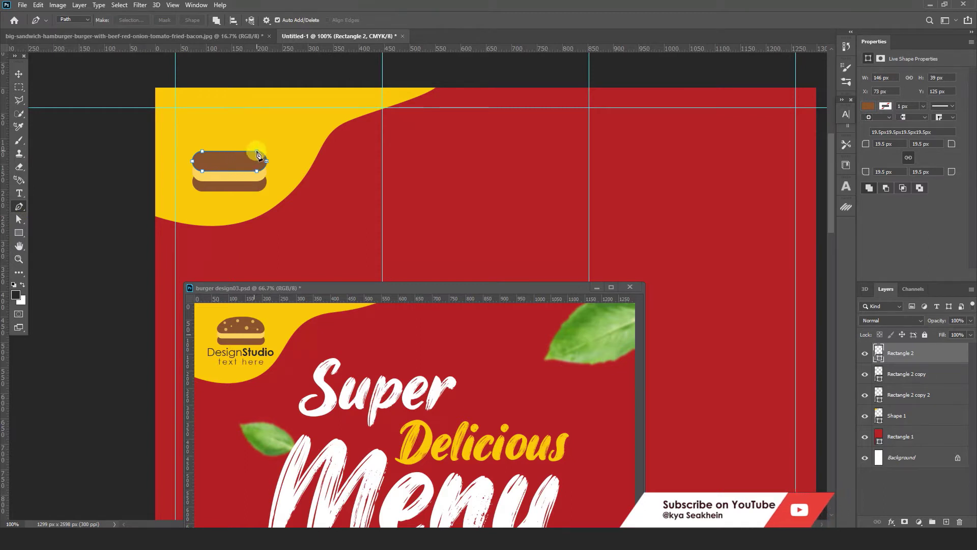
{"action": "left_click", "coordinate": [258, 154]}
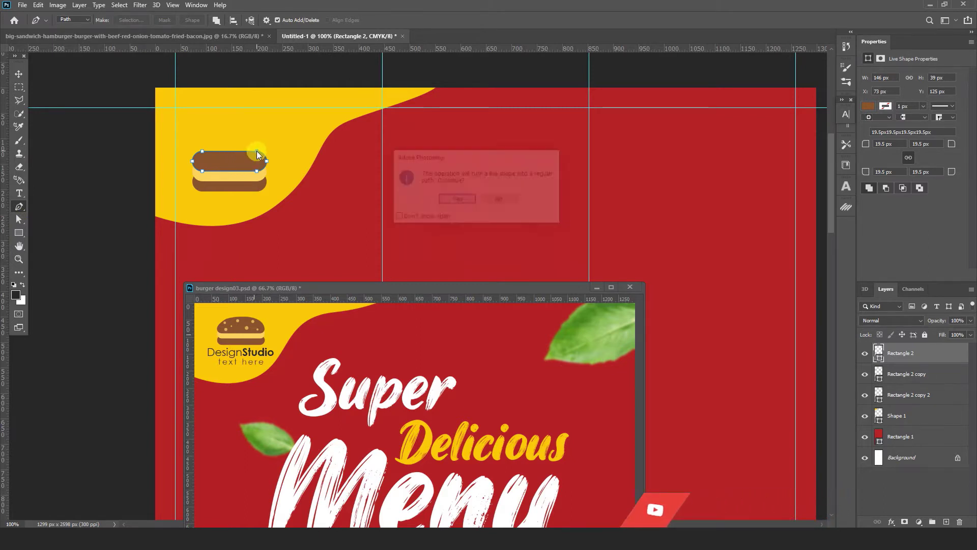
{"action": "left_click", "coordinate": [458, 198]}
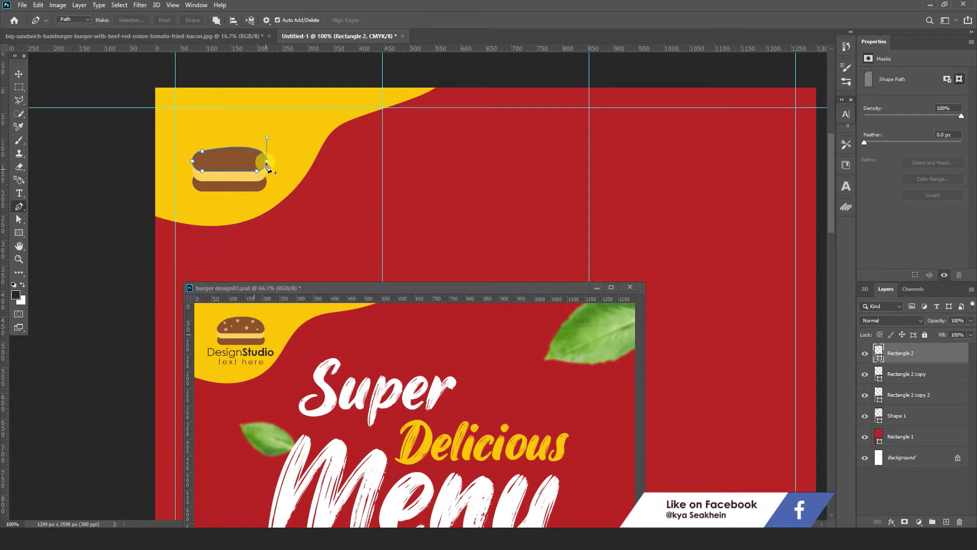
Shape the top brown bar into a domed bun by raising its upper curve, removing the upper-left anchor and balancing the curve handles
{"action": "left_click", "coordinate": [19, 219]}
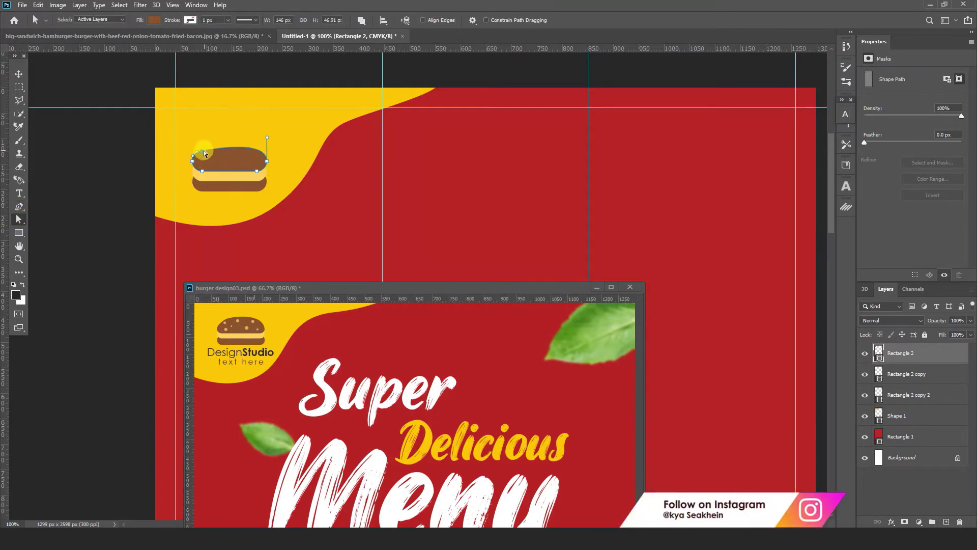
{"action": "left_click_drag", "start_coordinate": [202, 154], "coordinate": [204, 142]}
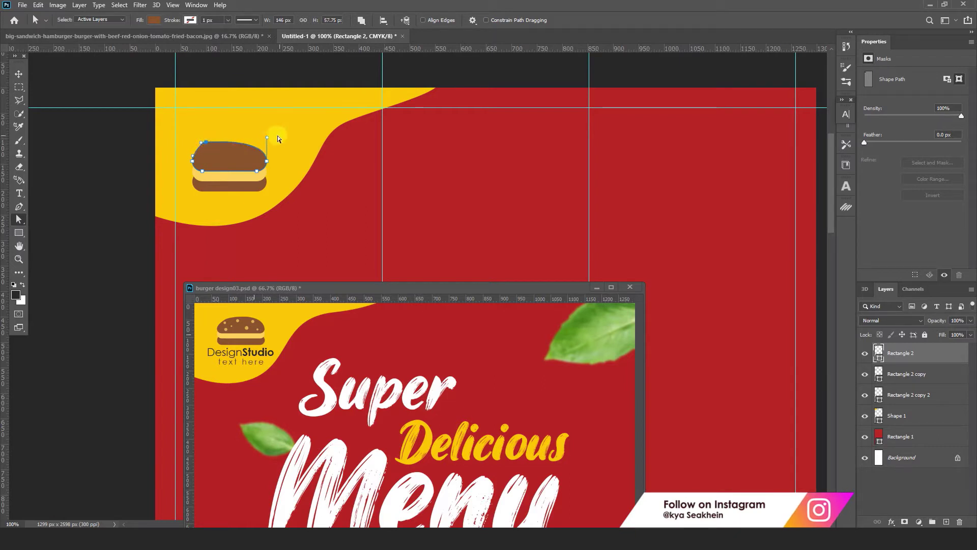
{"action": "left_click_drag", "start_coordinate": [267, 138], "coordinate": [268, 128]}
{"action": "left_click", "coordinate": [19, 208]}
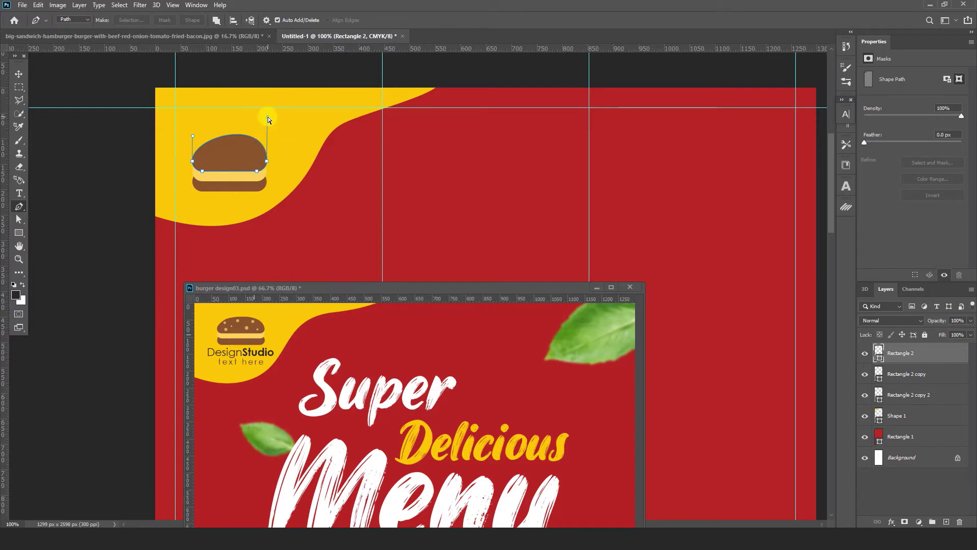
{"action": "left_click_drag", "start_coordinate": [268, 118], "coordinate": [267, 132]}
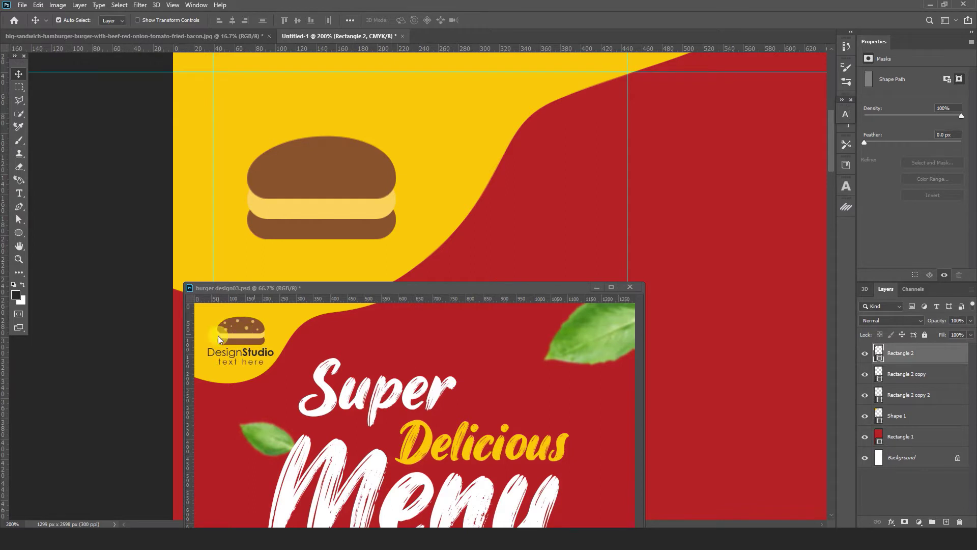
Draw an 8 px circle near the top of the bun on a new layer and fill it with the reference logo's sesame seed colour
{"action": "left_click", "coordinate": [946, 522]}
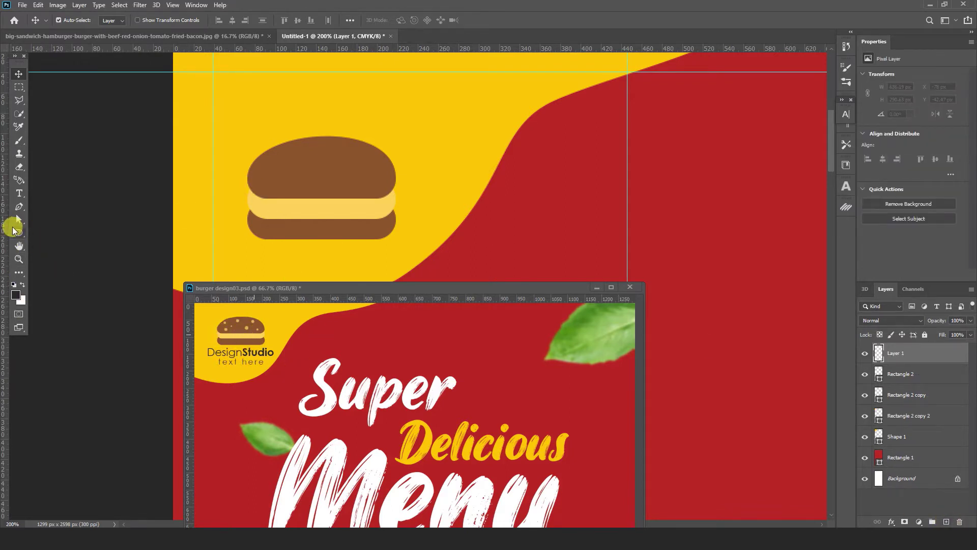
{"action": "left_click", "coordinate": [19, 232]}
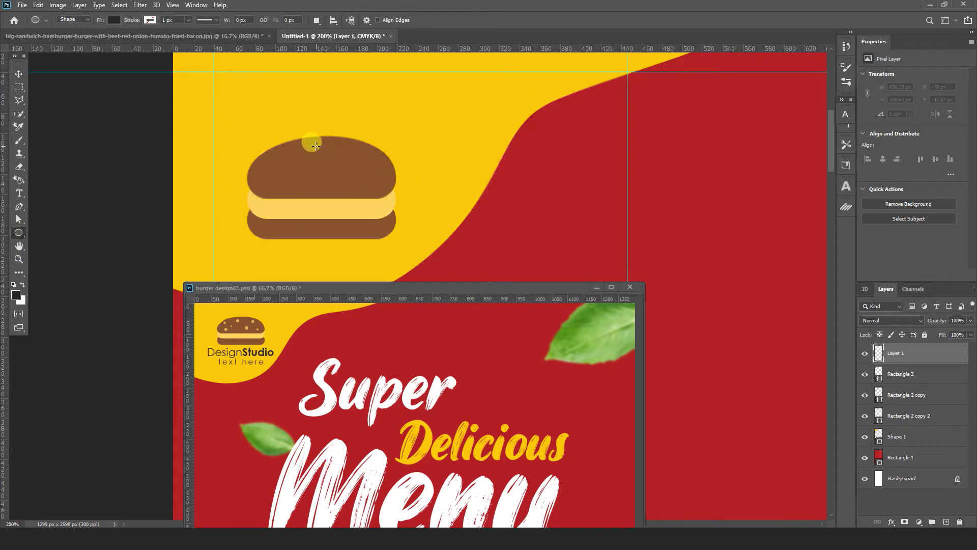
{"action": "left_click_drag", "start_coordinate": [316, 146], "coordinate": [320, 151]}
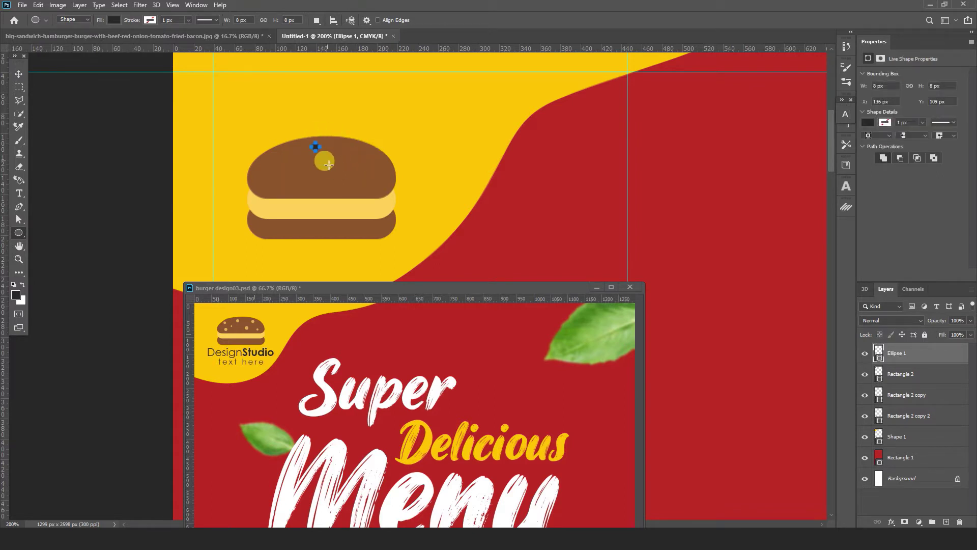
{"action": "double_click", "coordinate": [879, 351]}
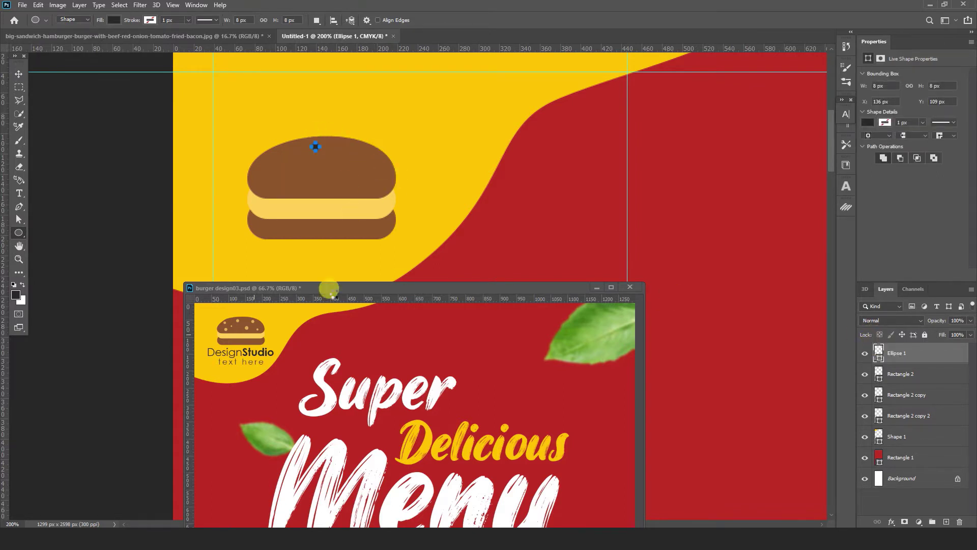
{"action": "left_click", "coordinate": [255, 320]}
{"action": "left_click", "coordinate": [940, 220]}
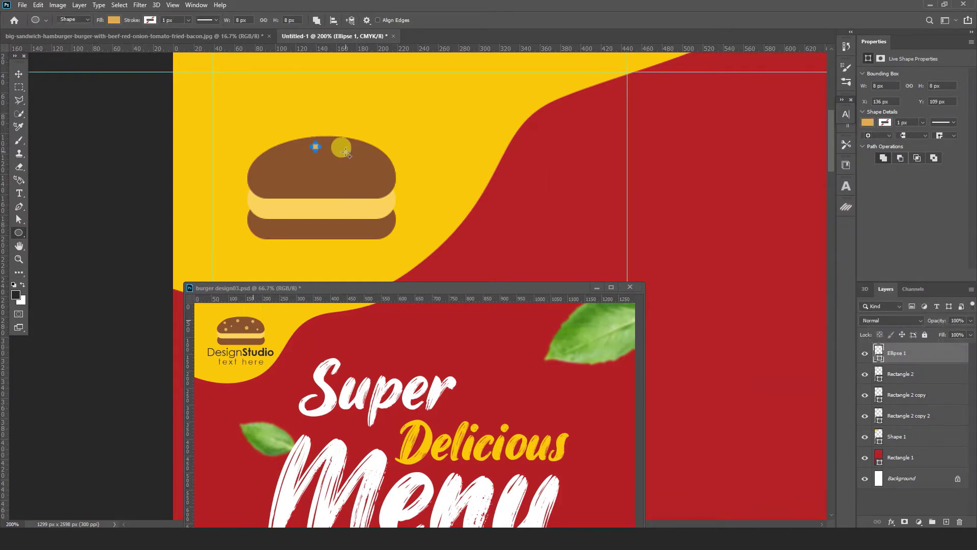
Scatter six more sesame seed circles of varied sizes, including 10, 6 and 8 px ones, across the top bun on the same shape layer
{"action": "left_click_drag", "start_coordinate": [348, 155], "coordinate": [353, 160]}
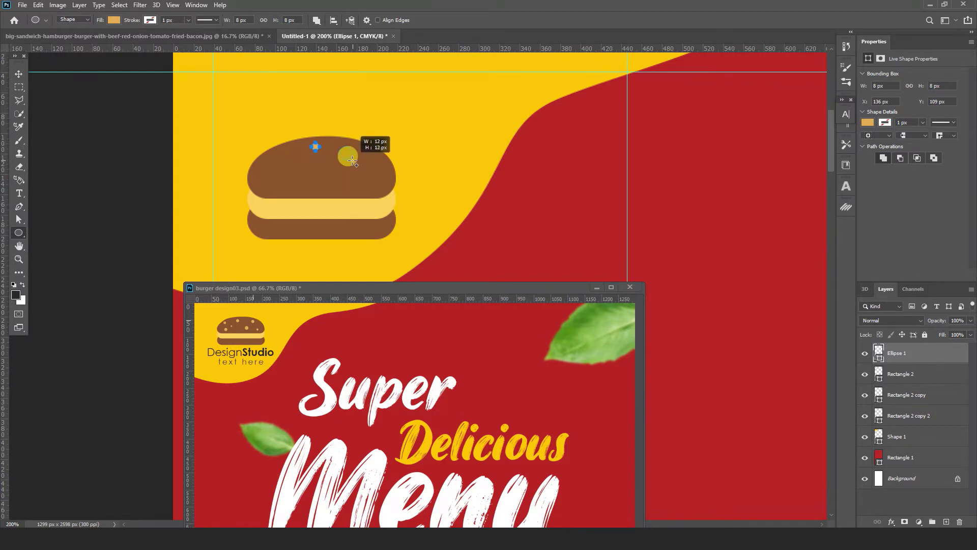
{"action": "left_click_drag", "start_coordinate": [352, 160], "coordinate": [350, 160]}
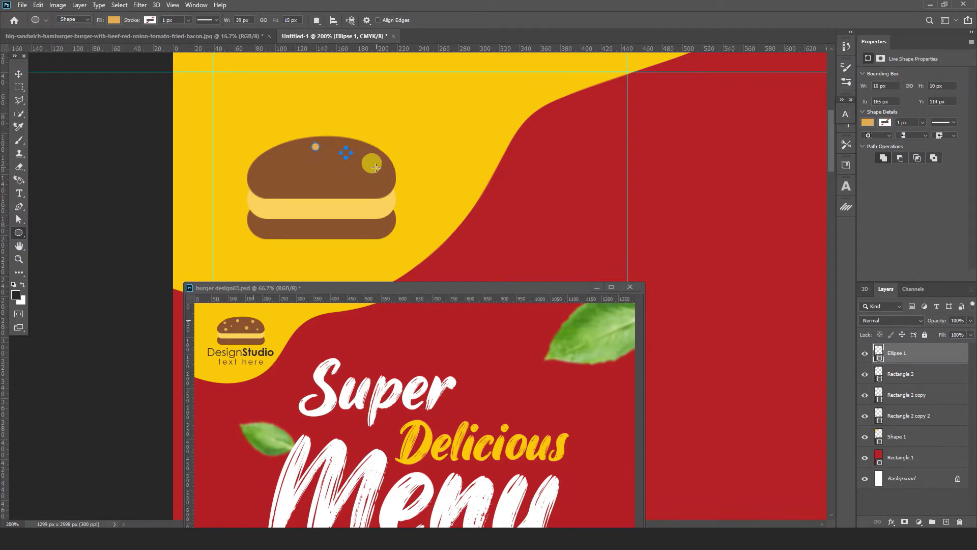
{"action": "mouse_move", "coordinate": [376, 174]}
{"action": "left_mouse_down"}
{"action": "mouse_move", "coordinate": [347, 179]}
{"action": "mouse_move", "coordinate": [353, 187]}
{"action": "left_mouse_up"}
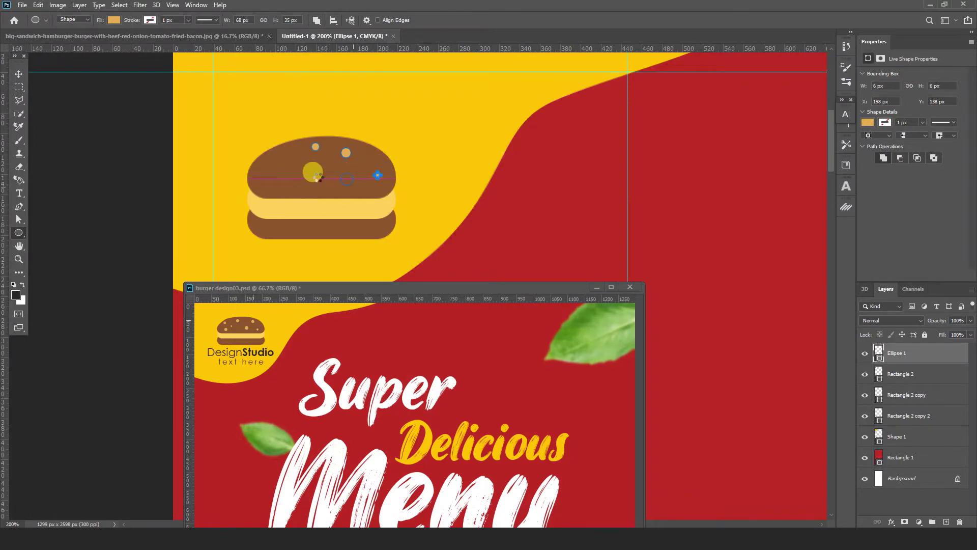
{"action": "mouse_move", "coordinate": [297, 165]}
{"action": "left_mouse_down"}
{"action": "mouse_move", "coordinate": [303, 171]}
{"action": "mouse_move", "coordinate": [276, 182]}
{"action": "mouse_move", "coordinate": [275, 161]}
{"action": "left_mouse_up"}
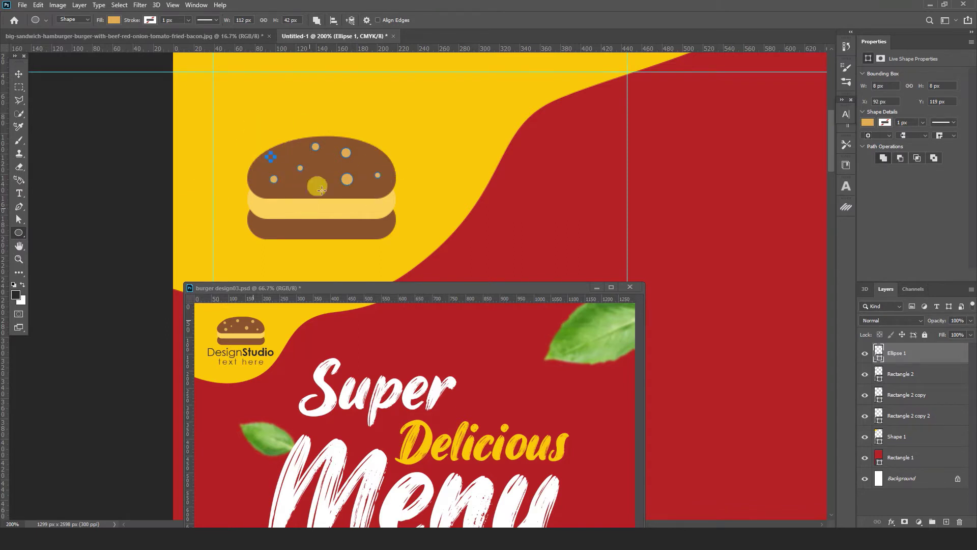
{"action": "left_click", "coordinate": [18, 74]}
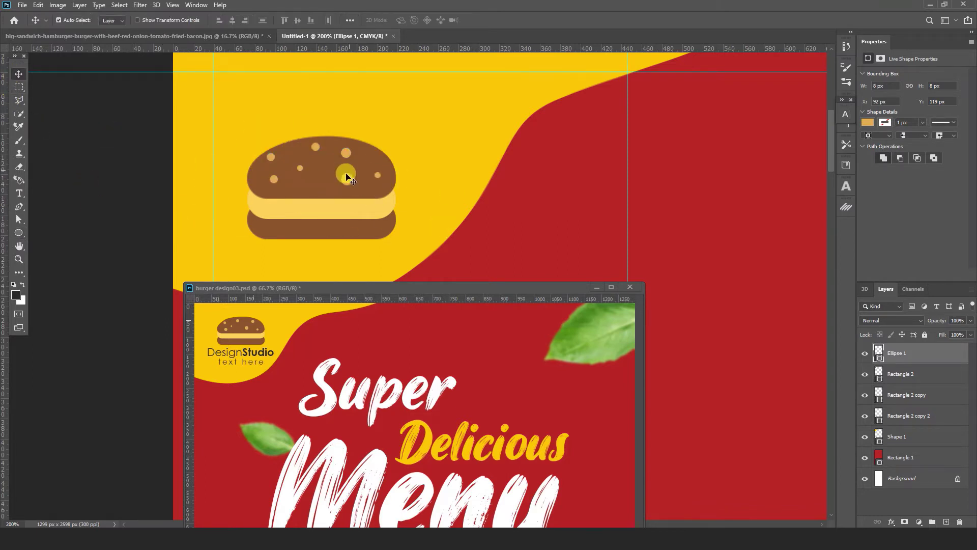
Move the floating reference window clear of the logo area and add the text DesignStudio, without a space, just below the burger
{"action": "key", "text": "ctrl+minus"}
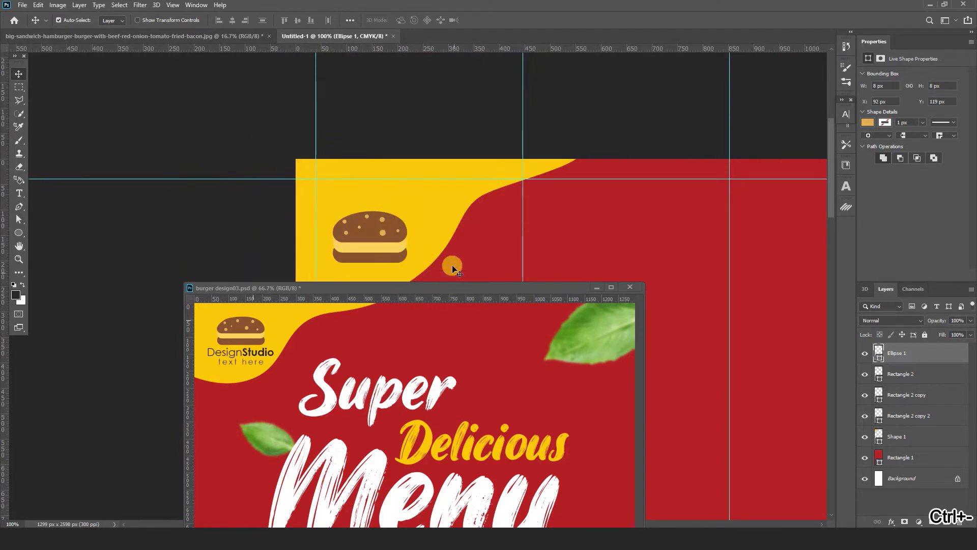
{"action": "left_click_drag", "start_coordinate": [558, 289], "coordinate": [580, 344]}
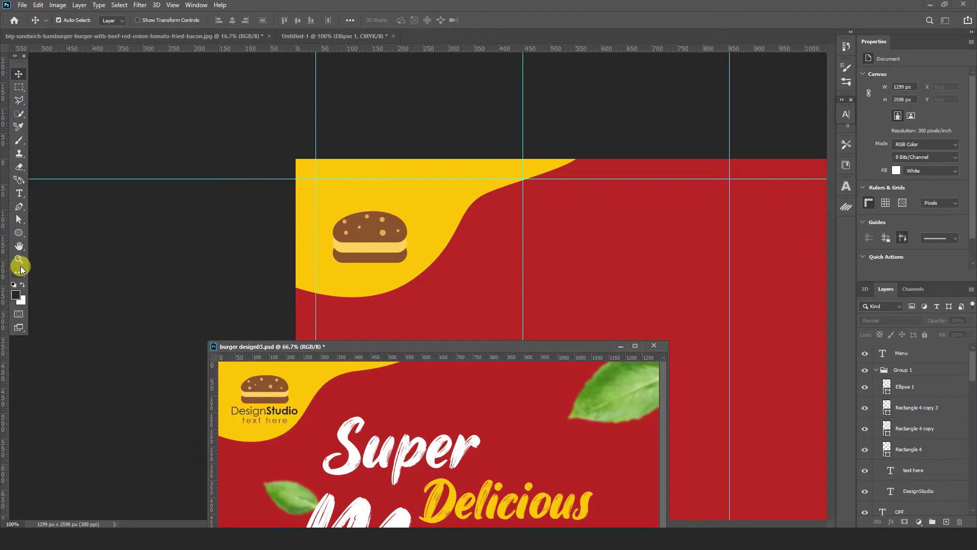
{"action": "left_click", "coordinate": [19, 193]}
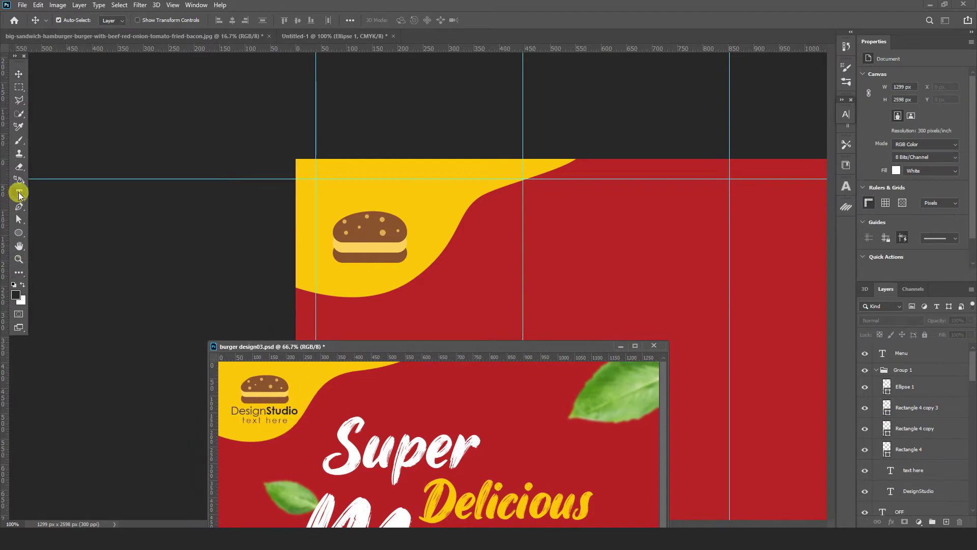
{"action": "left_click", "coordinate": [334, 281]}
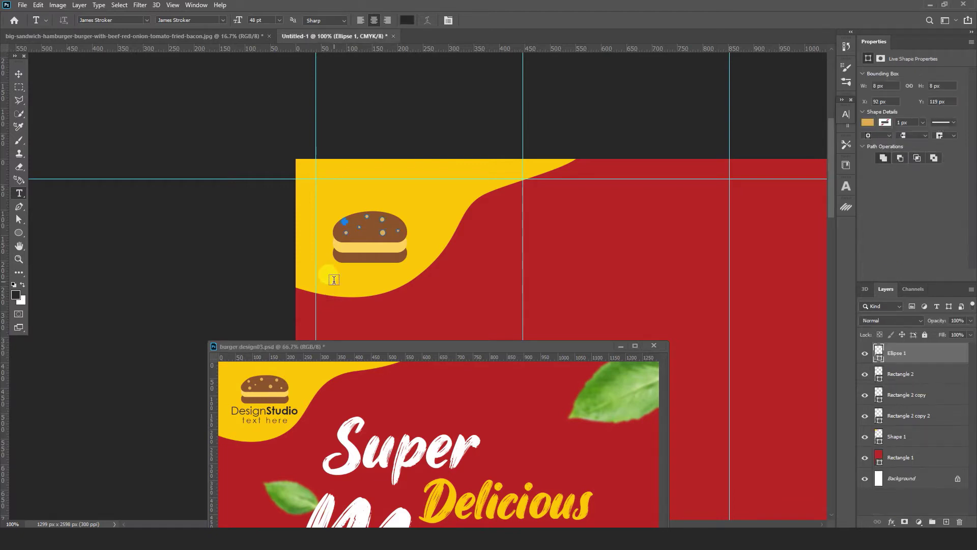
{"action": "left_click", "coordinate": [334, 279]}
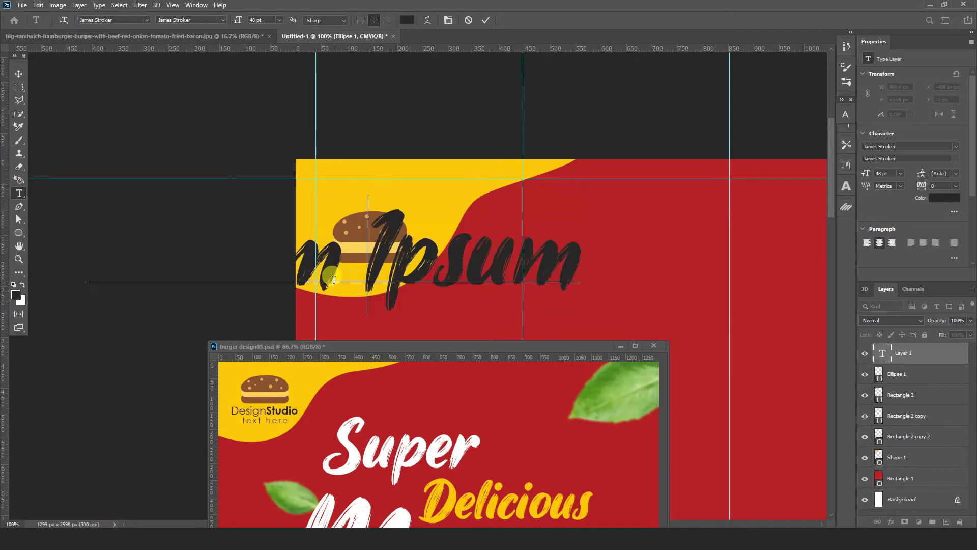
{"action": "type", "text": "Design St"}
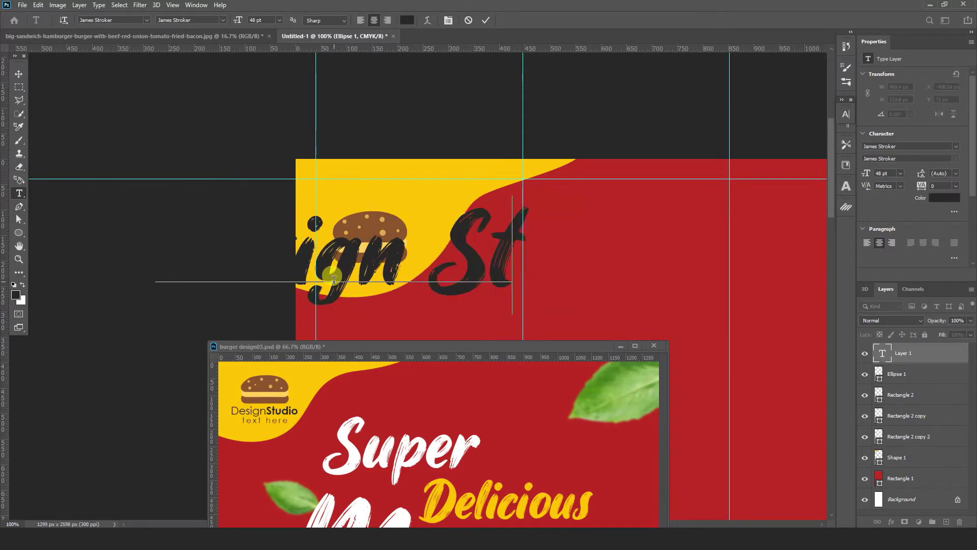
{"action": "type", "text": "udio"}
{"action": "key", "text": "Left"}
{"action": "key", "text": "Left"}
{"action": "key", "text": "Left"}
{"action": "key", "text": "Left"}
{"action": "key", "text": "Left"}
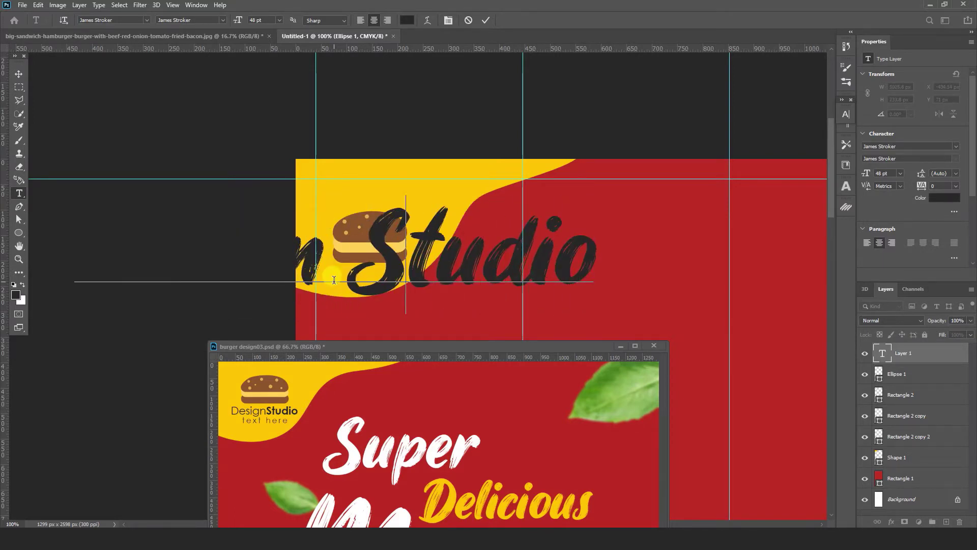
{"action": "key", "text": "BackSpace"}
Set the DesignStudio text in Century Gothic Regular at 8 pt
{"action": "key", "text": "ctrl+a"}
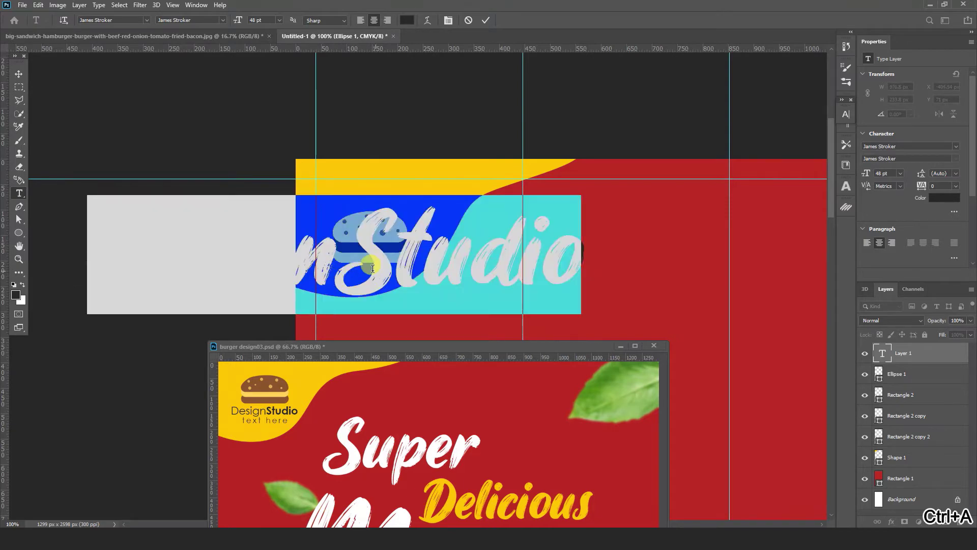
{"action": "left_click", "coordinate": [846, 114]}
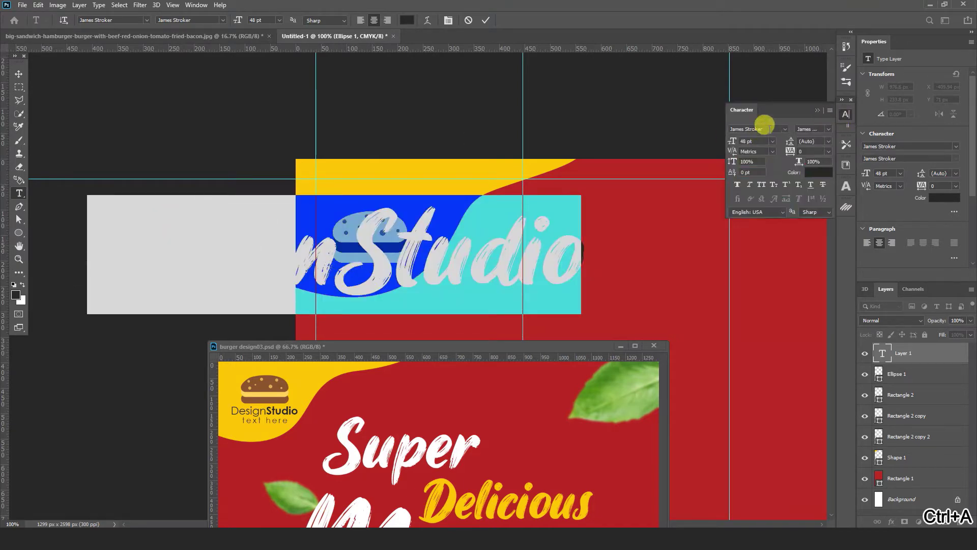
{"action": "type", "text": "cen"}
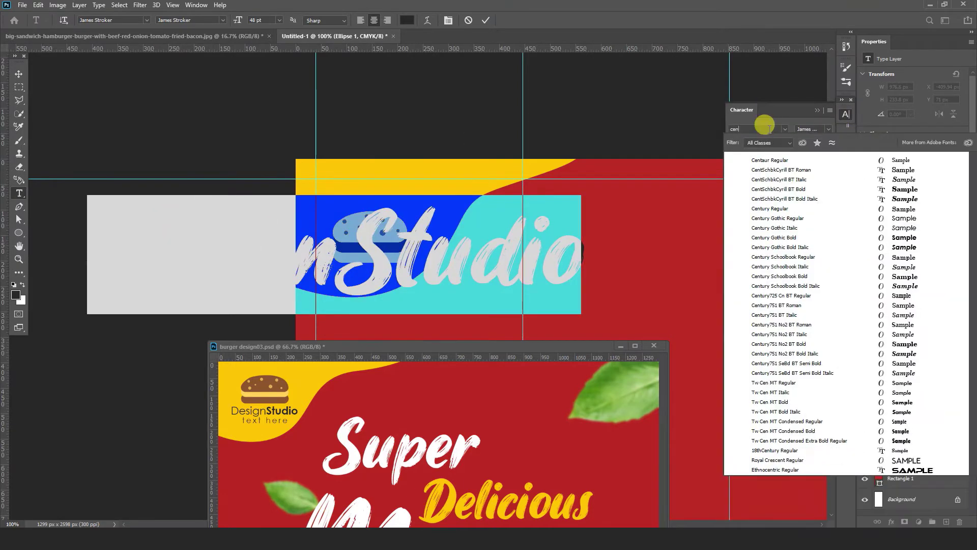
{"action": "left_click", "coordinate": [768, 218]}
{"action": "left_click", "coordinate": [351, 250]}
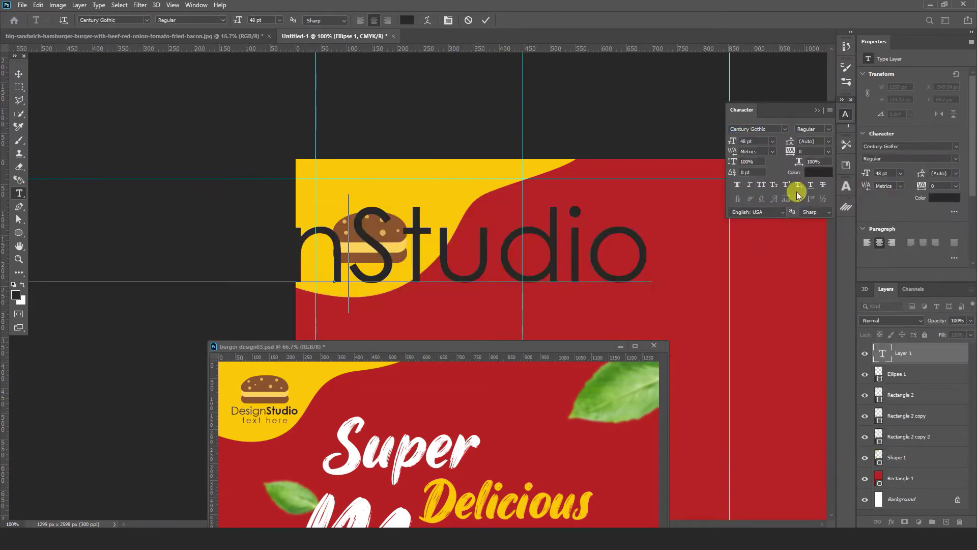
{"action": "key", "text": "ctrl+a"}
{"action": "left_click", "coordinate": [752, 142]}
{"action": "type", "text": "8"}
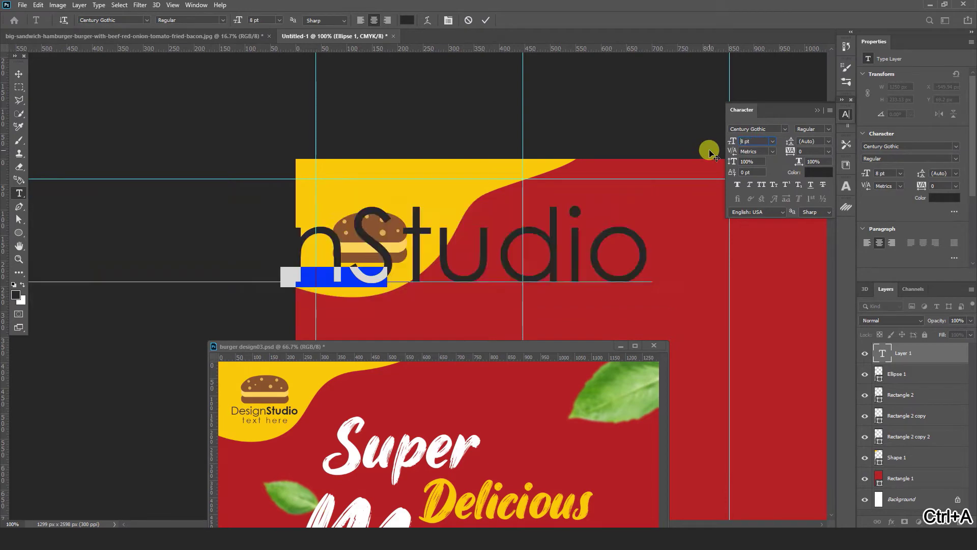
{"action": "key", "text": "Return"}
Move the DesignStudio text directly beneath the burger, starting at the vertical margin guide, and scale it down to about 6.76 pt
{"action": "left_click", "coordinate": [18, 81]}
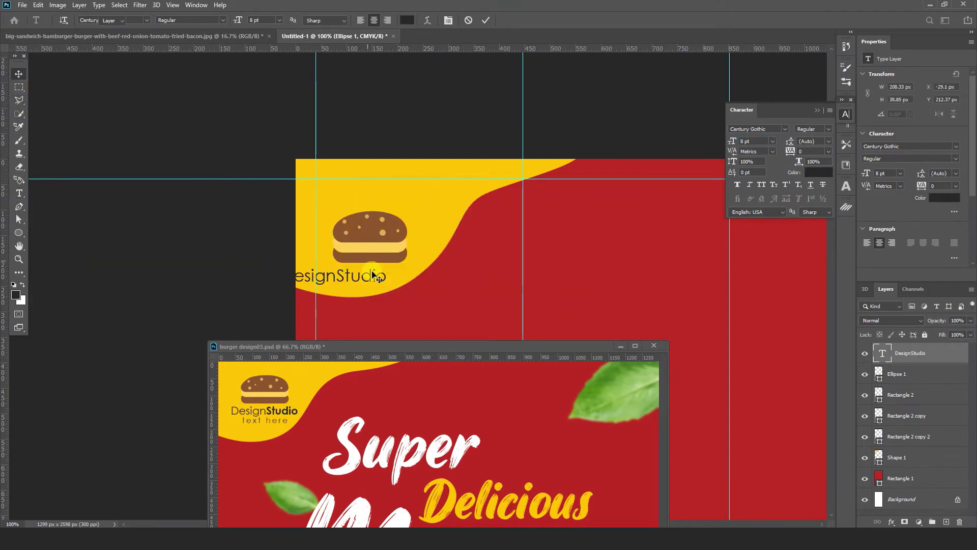
{"action": "left_click_drag", "start_coordinate": [371, 277], "coordinate": [411, 275]}
{"action": "key", "text": "ctrl+t"}
{"action": "key", "text": "Return"}
Make only the word Studio in the logo text bold
{"action": "left_click", "coordinate": [19, 193]}
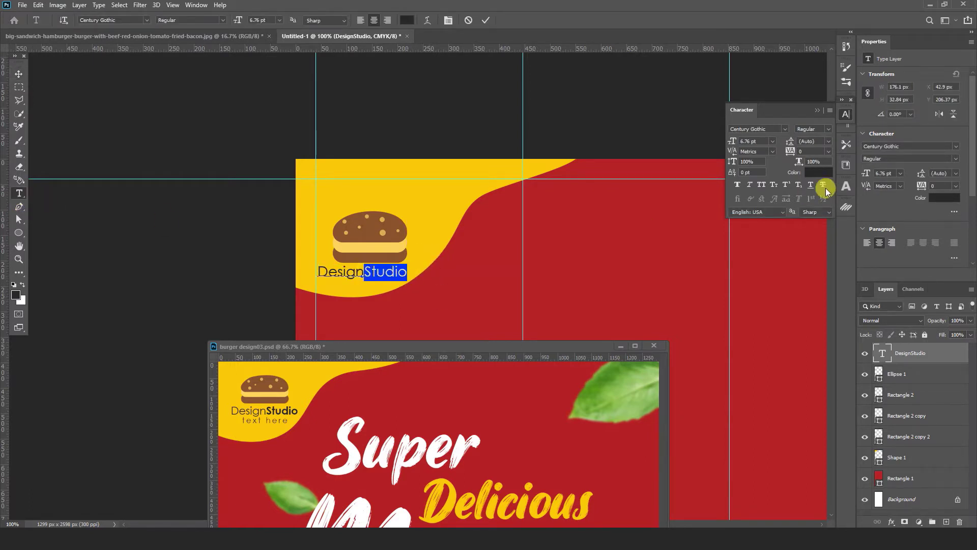
{"action": "left_click", "coordinate": [817, 128]}
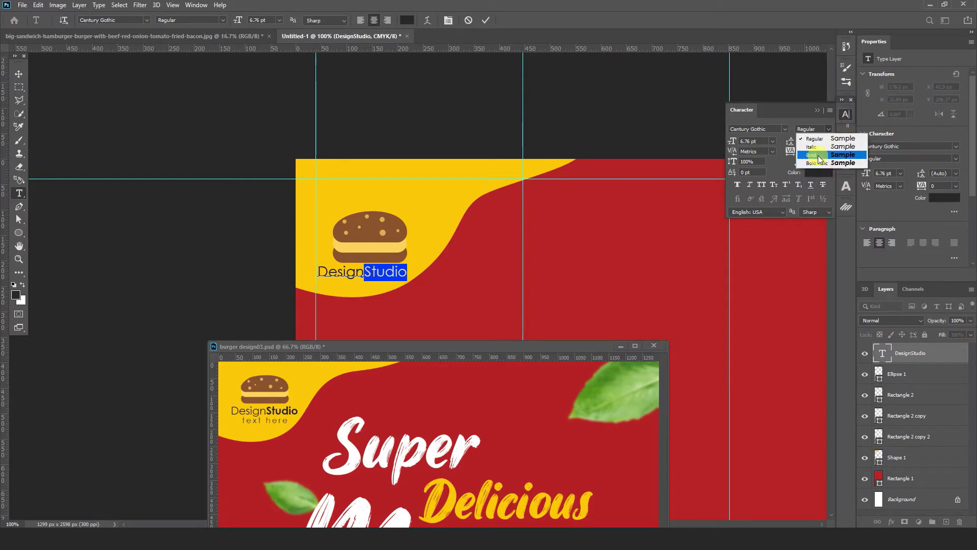
{"action": "left_click", "coordinate": [824, 155]}
{"action": "left_click", "coordinate": [19, 75]}
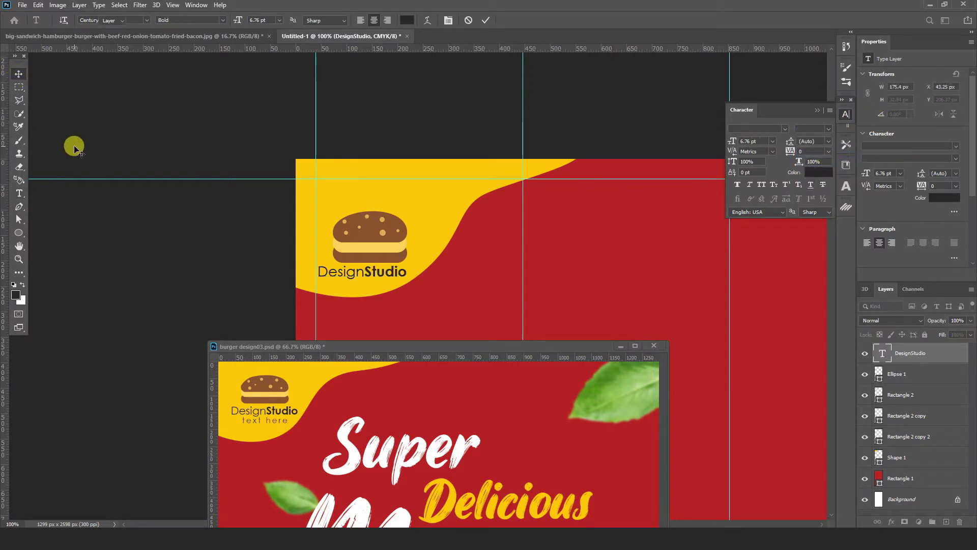
{"action": "left_click", "coordinate": [72, 146]}
Select the burger shapes, sesame seeds and DesignStudio text together and move them up about 60 px within the yellow shape
{"action": "left_click", "coordinate": [380, 276]}
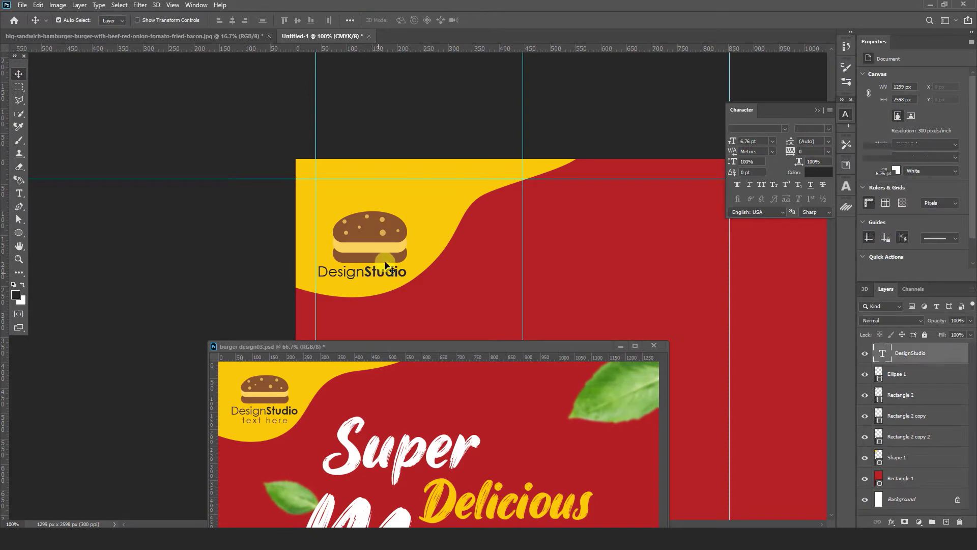
{"action": "left_click", "coordinate": [385, 256], "text": "shift"}
{"action": "left_click", "coordinate": [385, 234], "text": "shift"}
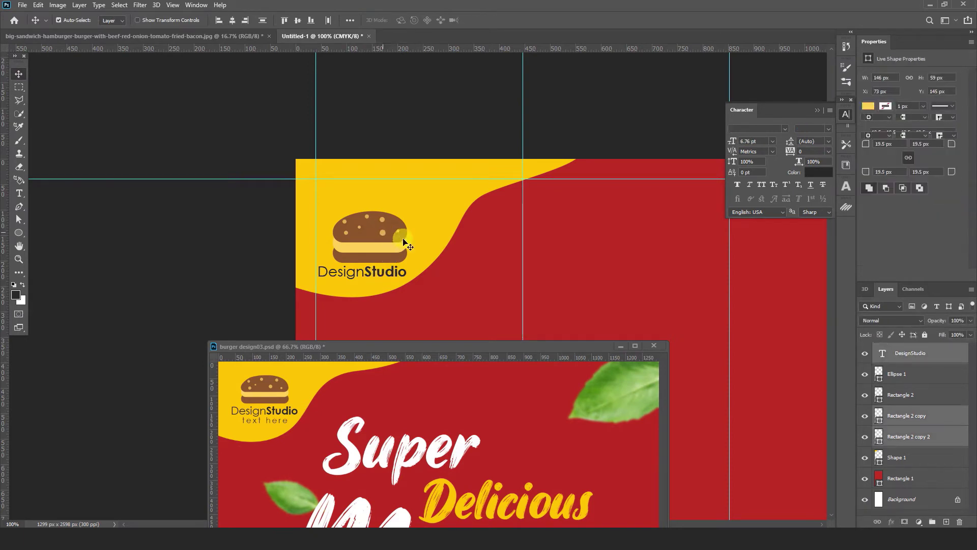
{"action": "left_click", "coordinate": [398, 236], "text": "shift"}
{"action": "left_click_drag", "start_coordinate": [398, 236], "coordinate": [399, 207]}
{"action": "left_click", "coordinate": [229, 220]}
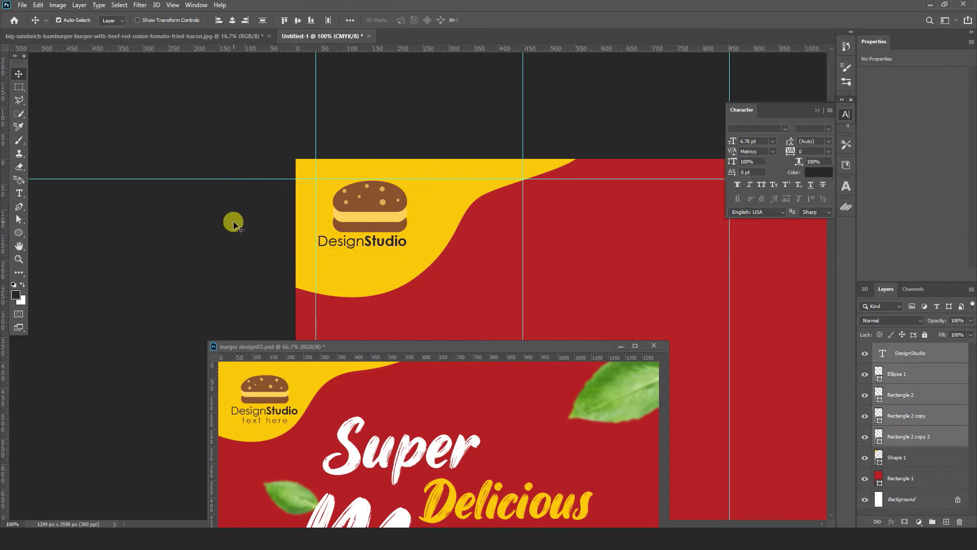
Enlarge the DesignStudio text proportionally to about 7.62 pt so it extends wider than the burger
{"action": "left_click", "coordinate": [401, 247]}
{"action": "key", "text": "ctrl+t"}
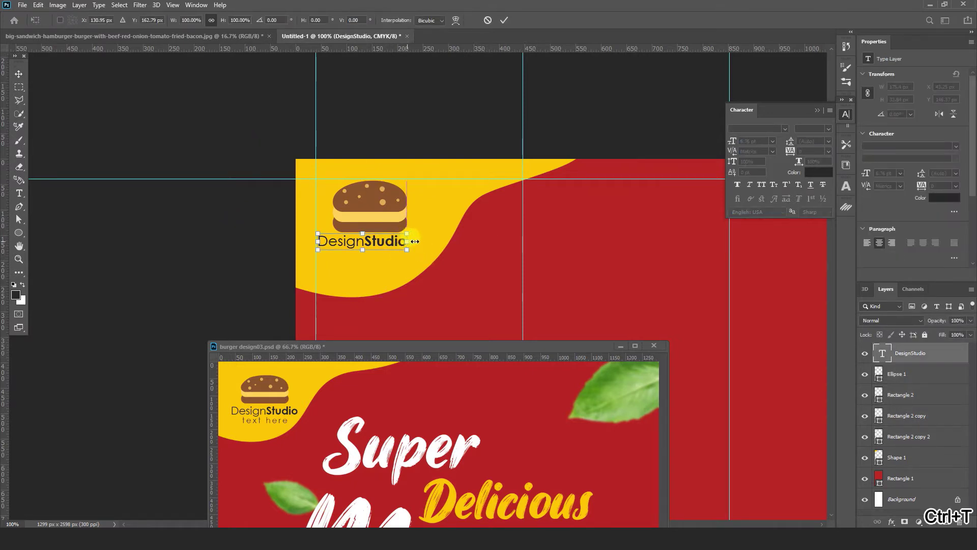
{"action": "mouse_move", "coordinate": [415, 242]}
{"action": "left_mouse_down"}
{"action": "mouse_move", "coordinate": [433, 242]}
{"action": "mouse_move", "coordinate": [419, 241]}
{"action": "left_mouse_up"}
{"action": "key", "text": "Return"}
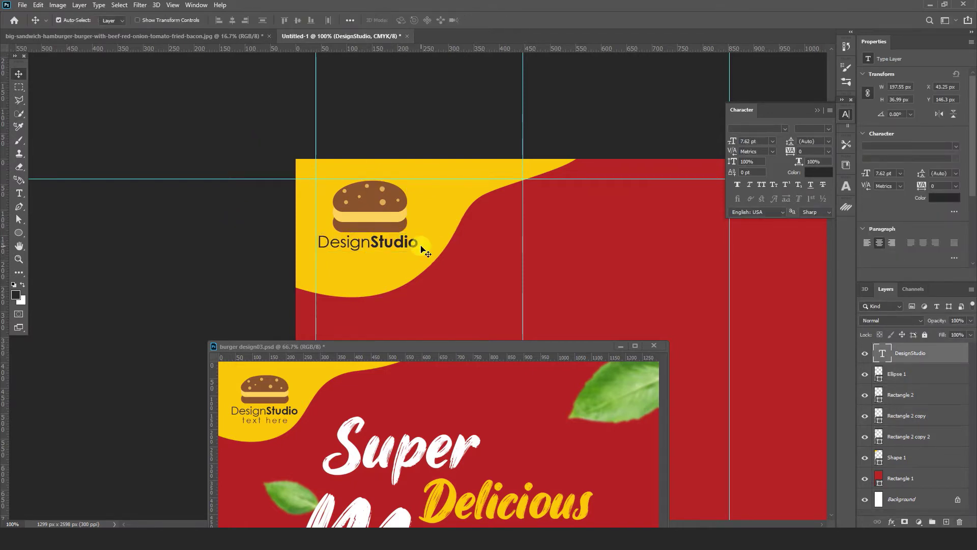
Add the tagline "text here" in 6 pt Myriad Pro with 200 tracking and centre it closely beneath DesignStudio
{"action": "left_click", "coordinate": [18, 194]}
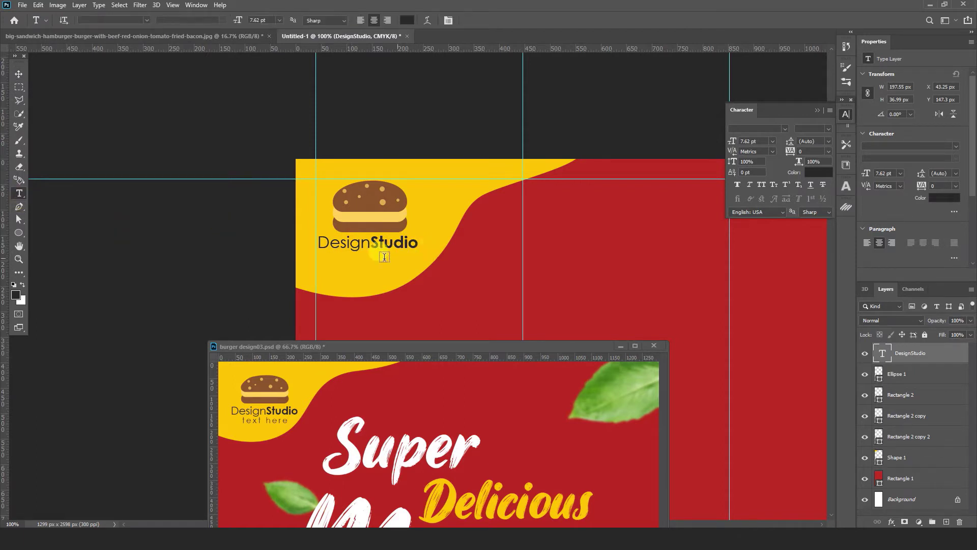
{"action": "left_click", "coordinate": [401, 289]}
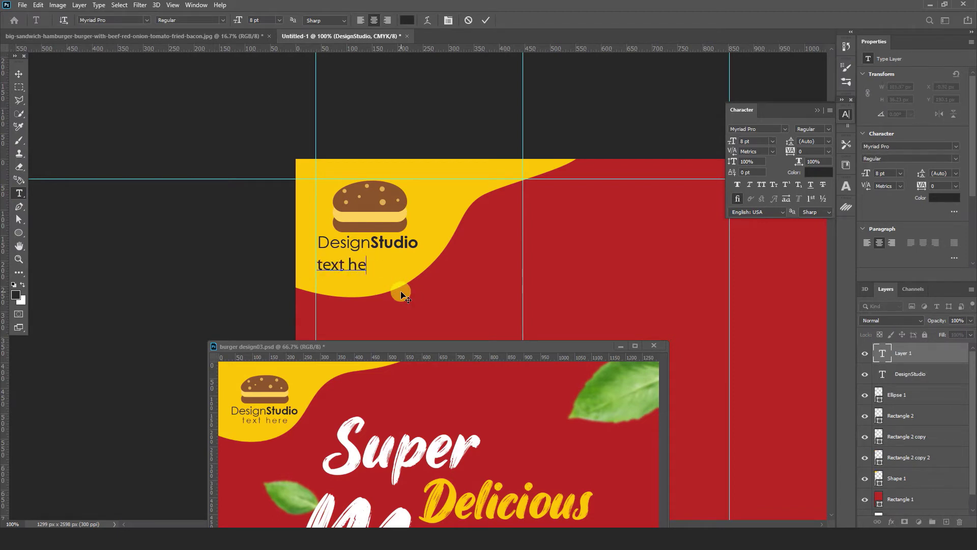
{"action": "key", "text": "ctrl+a"}
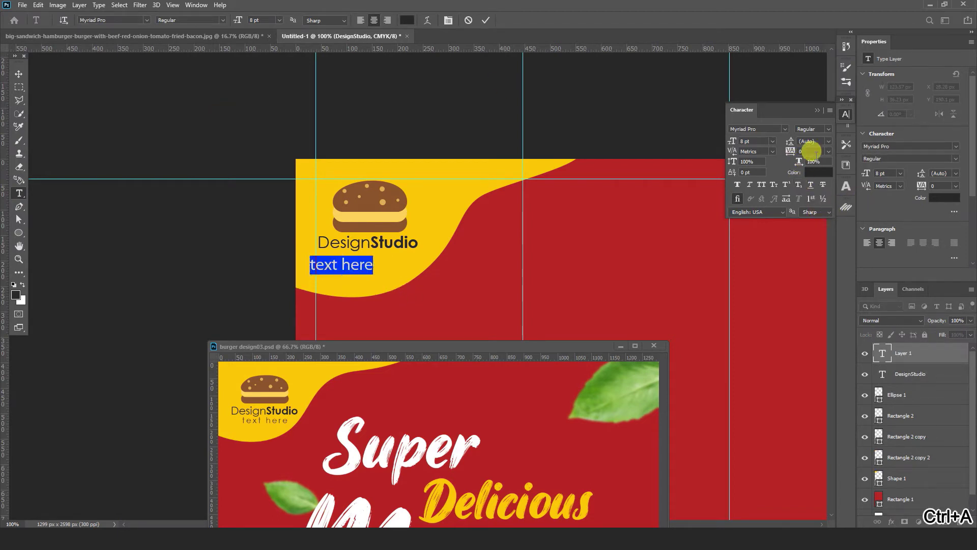
{"action": "left_click", "coordinate": [756, 141]}
{"action": "key", "text": "Return"}
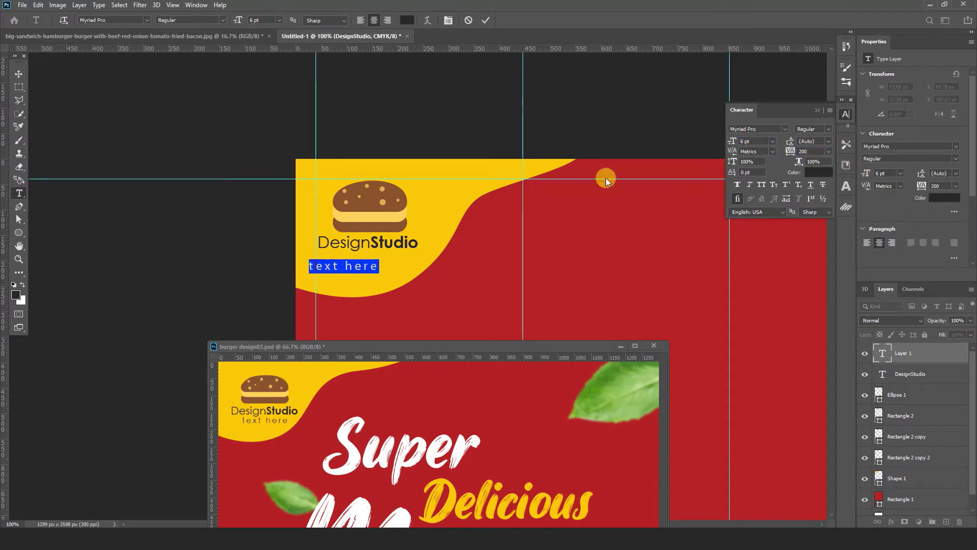
{"action": "left_click", "coordinate": [18, 74]}
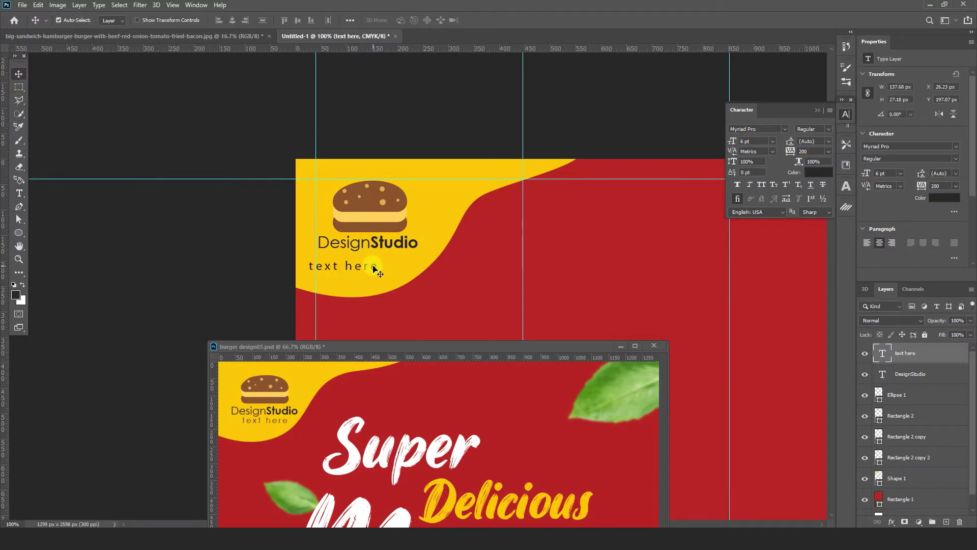
{"action": "left_click_drag", "start_coordinate": [393, 260], "coordinate": [401, 258]}
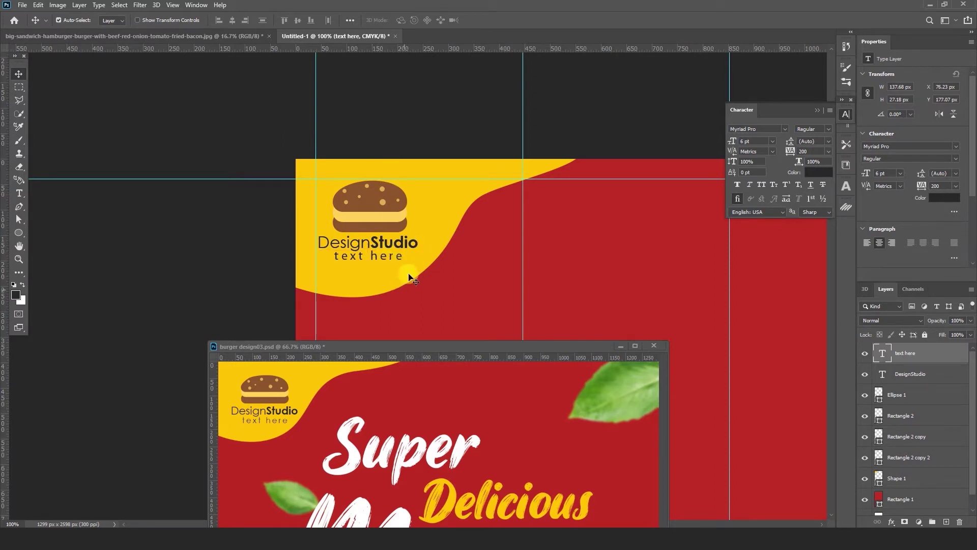
Dock the floating burger design03.psd reference alongside the other open documents and view its headline layout
{"action": "key", "text": "ctrl+minus"}
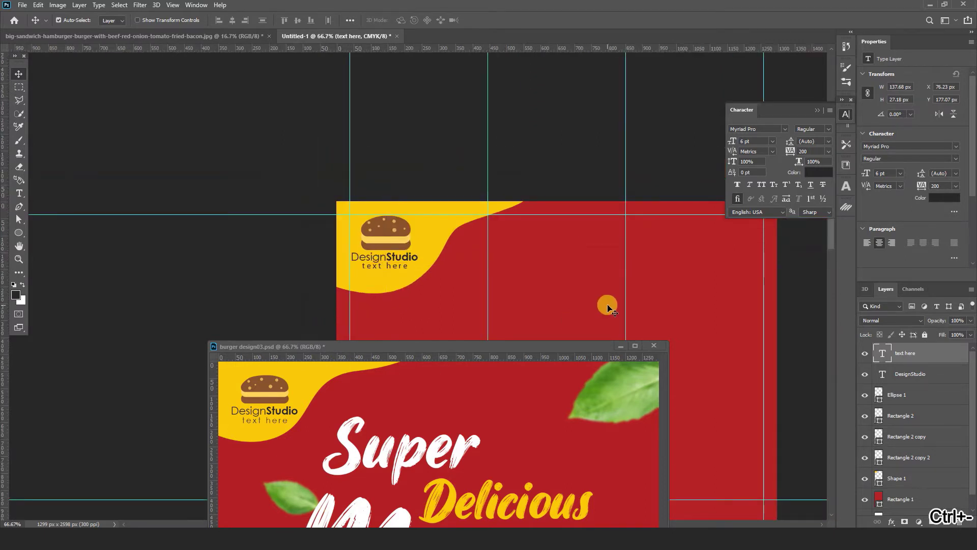
{"action": "left_click_drag", "start_coordinate": [606, 301], "coordinate": [370, 275]}
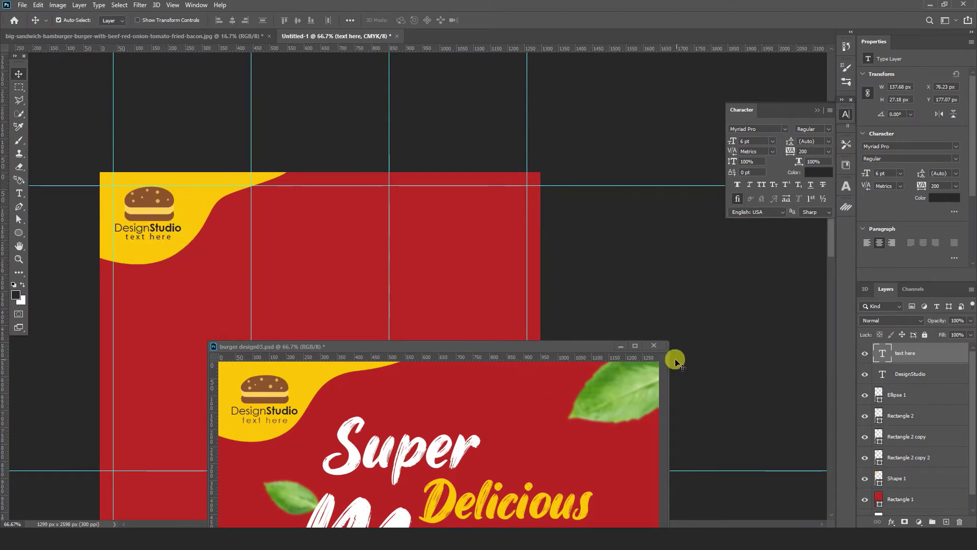
{"action": "left_click_drag", "start_coordinate": [587, 350], "coordinate": [546, 69]}
{"action": "key", "text": "ctrl+minus"}
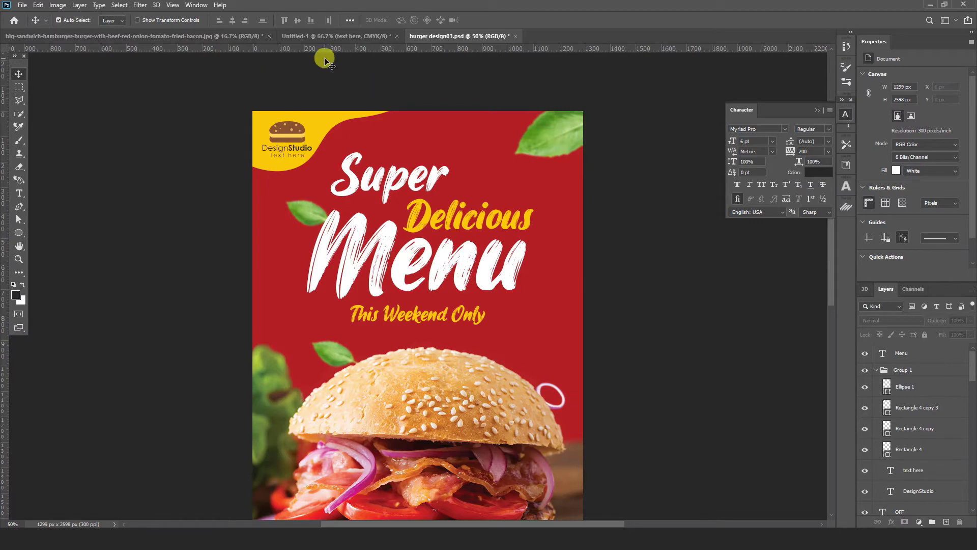
Add the headline text "Super" in 50 pt James Stroker below the logo in Untitled-1
{"action": "left_click", "coordinate": [326, 36]}
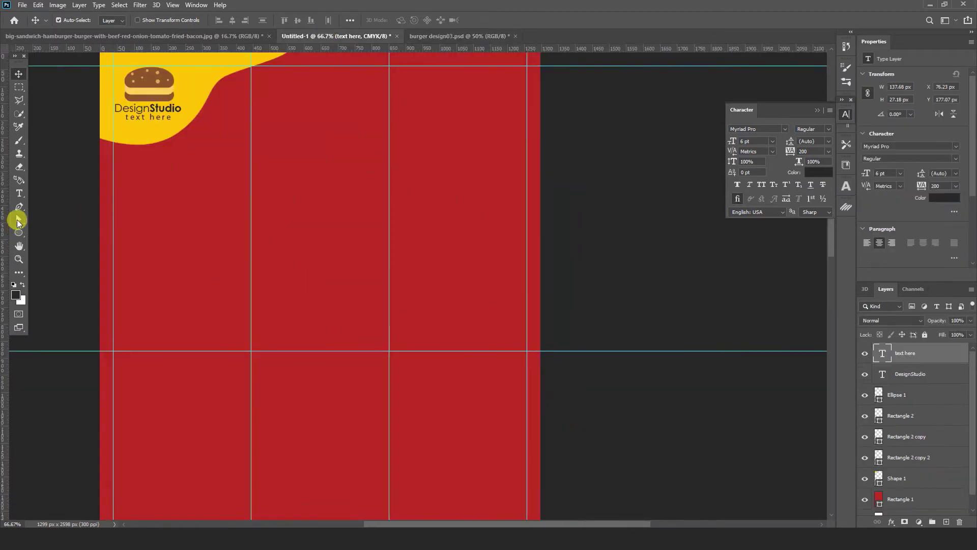
{"action": "left_click", "coordinate": [20, 193]}
{"action": "left_click", "coordinate": [228, 196]}
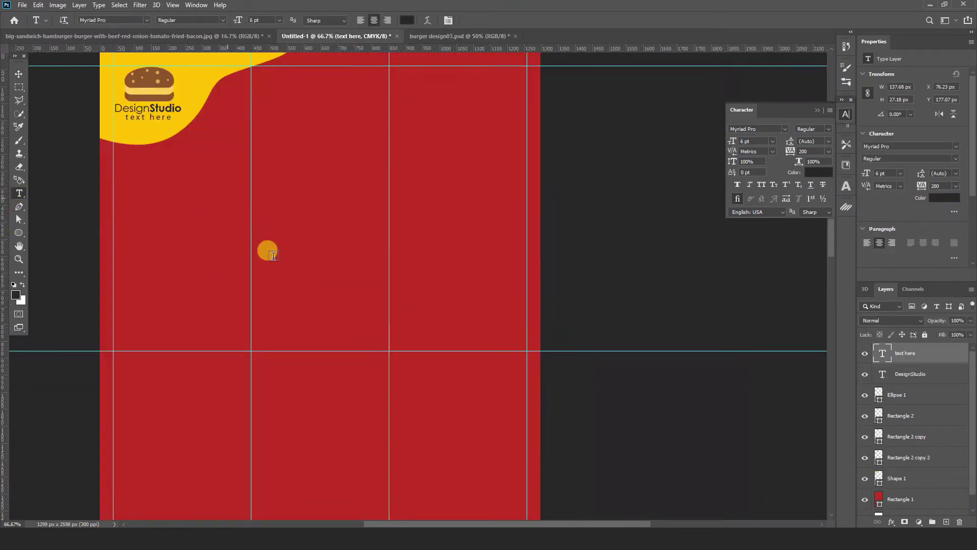
{"action": "type", "text": "Super"}
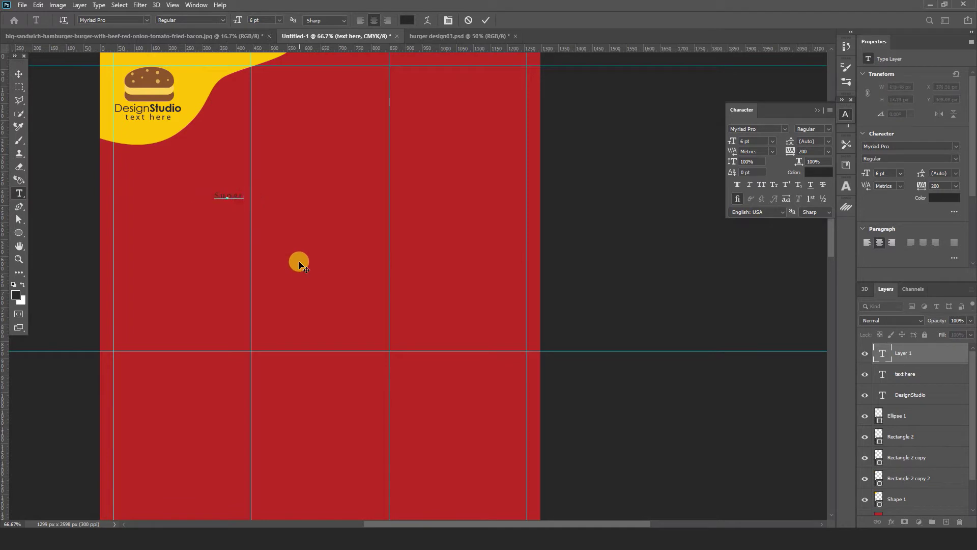
{"action": "key", "text": "ctrl+a"}
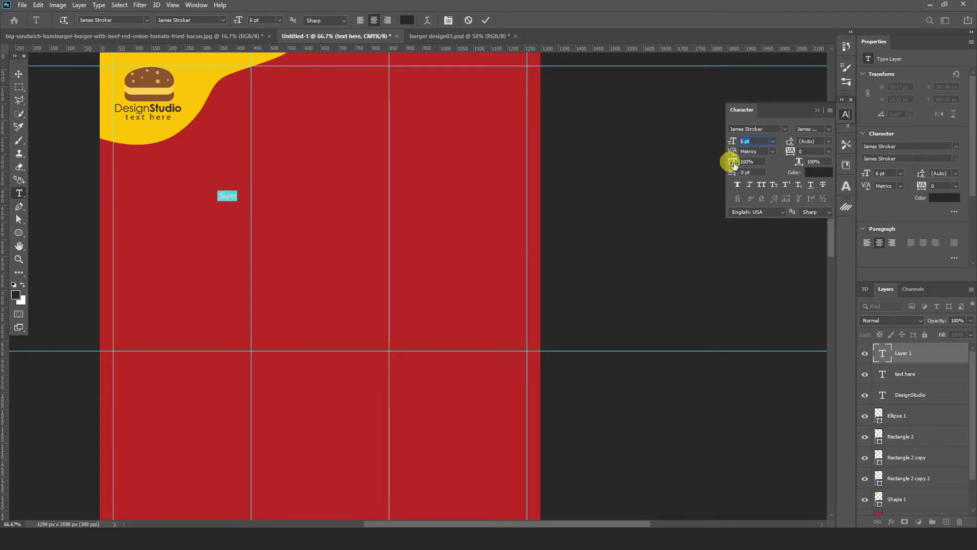
{"action": "type", "text": "50"}
{"action": "key", "text": "Return"}
{"action": "left_click", "coordinate": [16, 75]}
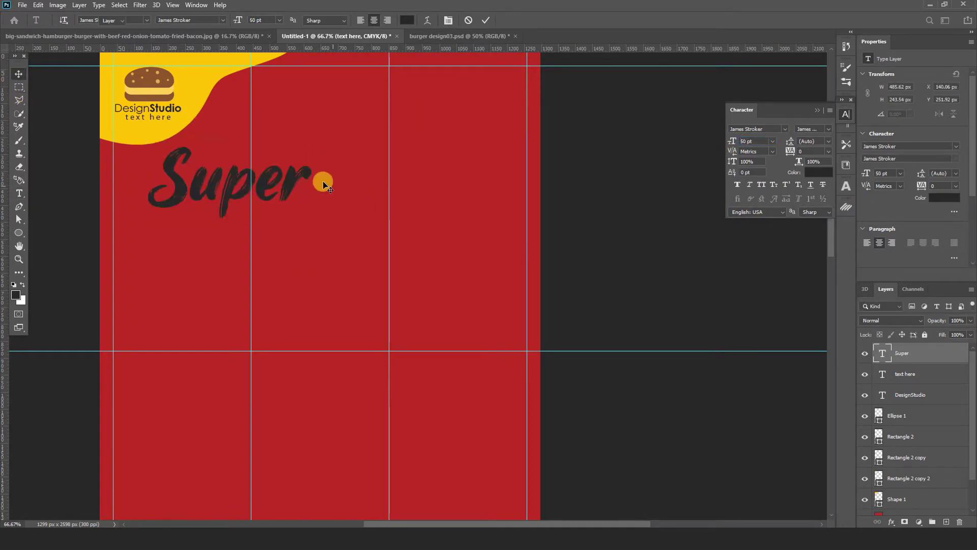
Move Super up beside the yellow shape, to about X 382 px and Y 172 px, and colour it white
{"action": "left_click_drag", "start_coordinate": [307, 170], "coordinate": [384, 147]}
{"action": "left_click", "coordinate": [946, 198]}
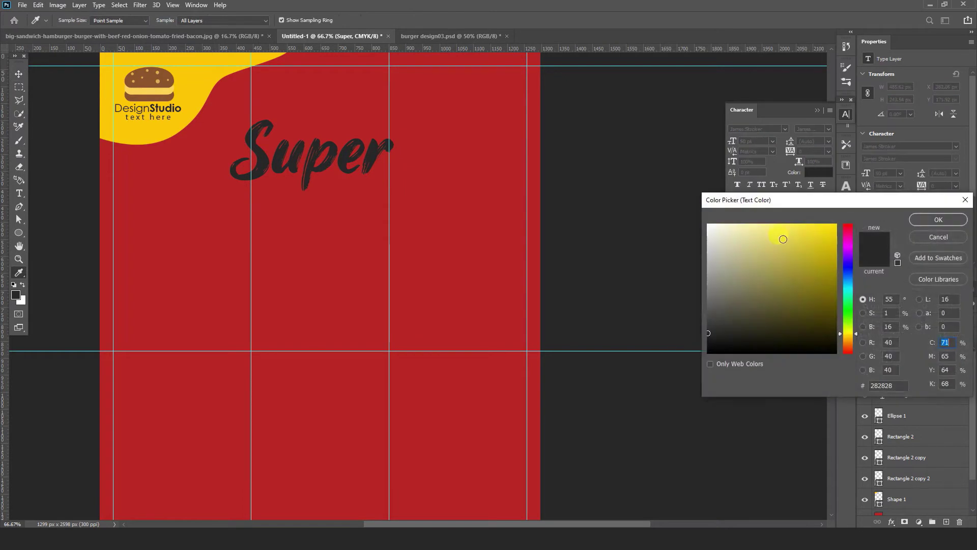
{"action": "left_click_drag", "start_coordinate": [728, 237], "coordinate": [661, 199]}
{"action": "left_click", "coordinate": [938, 220]}
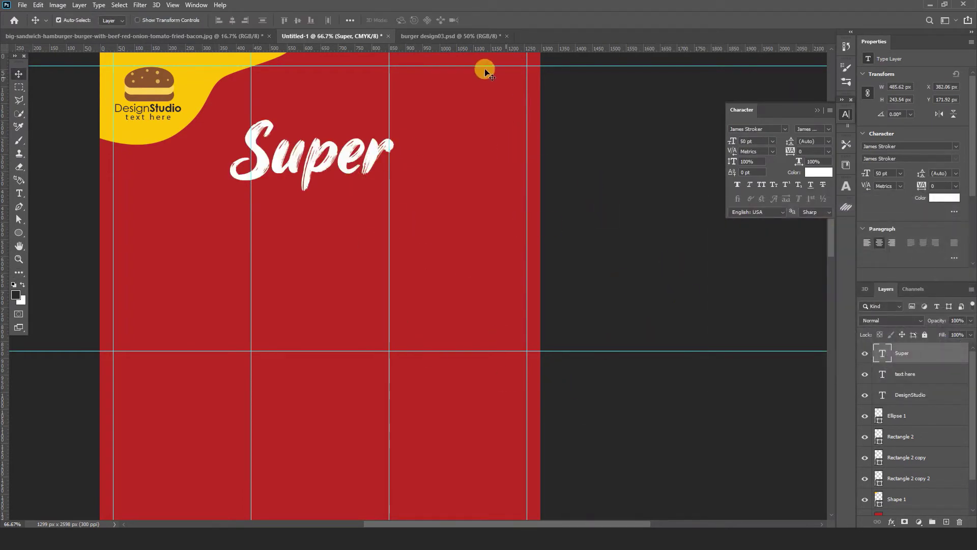
Compare with the burger design03.psd headline, then add "Delicious" in 50 pt James Stroker and place it below Super, offset to the right
{"action": "left_click", "coordinate": [448, 37]}
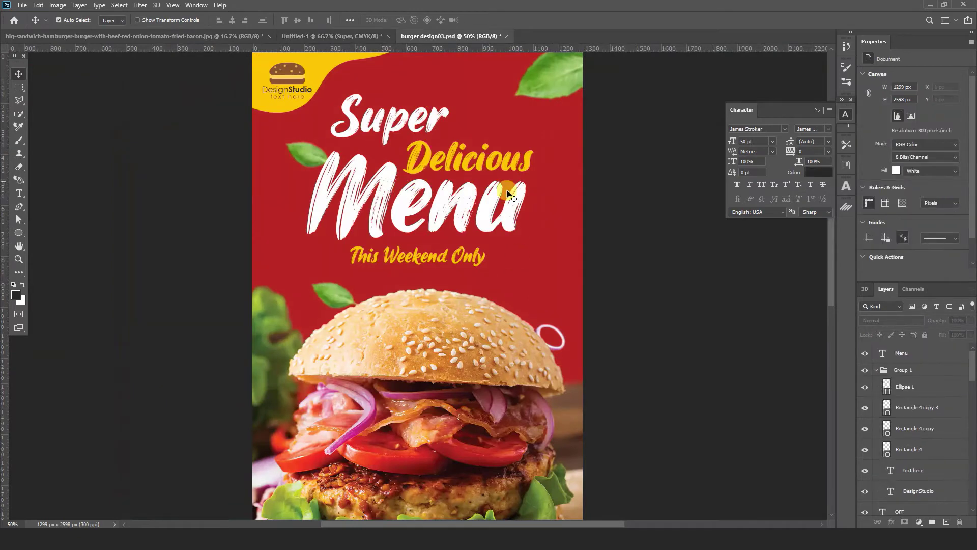
{"action": "left_click", "coordinate": [331, 36]}
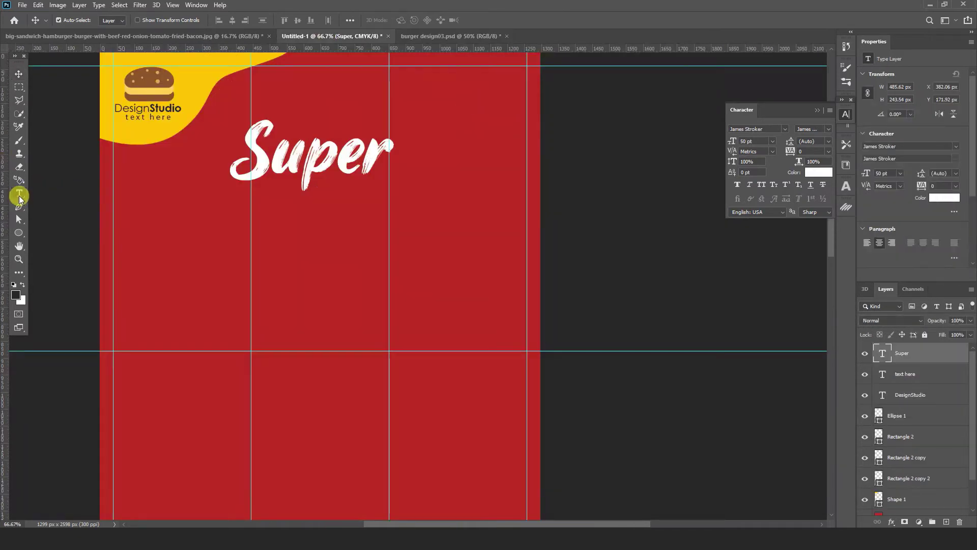
{"action": "left_click", "coordinate": [19, 193]}
{"action": "left_click", "coordinate": [278, 239]}
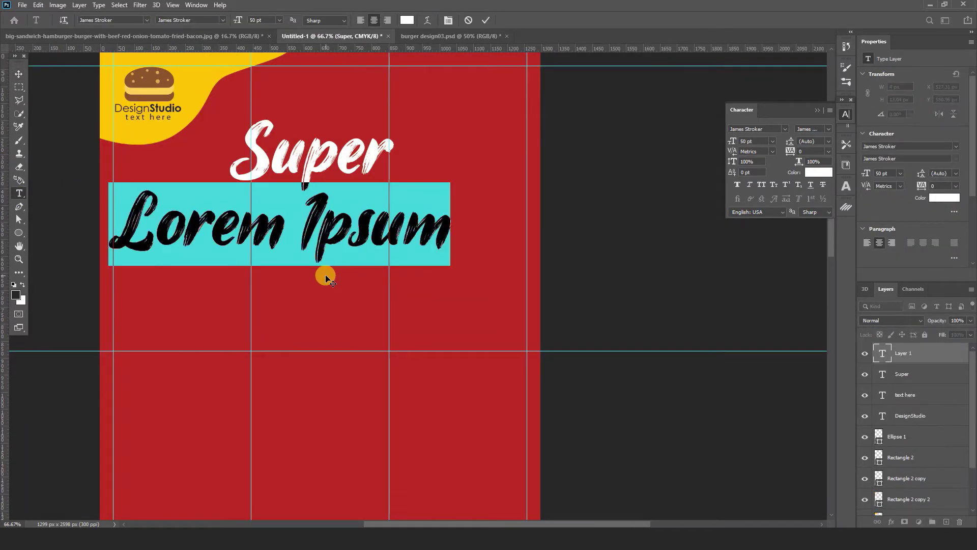
{"action": "type", "text": "D"}
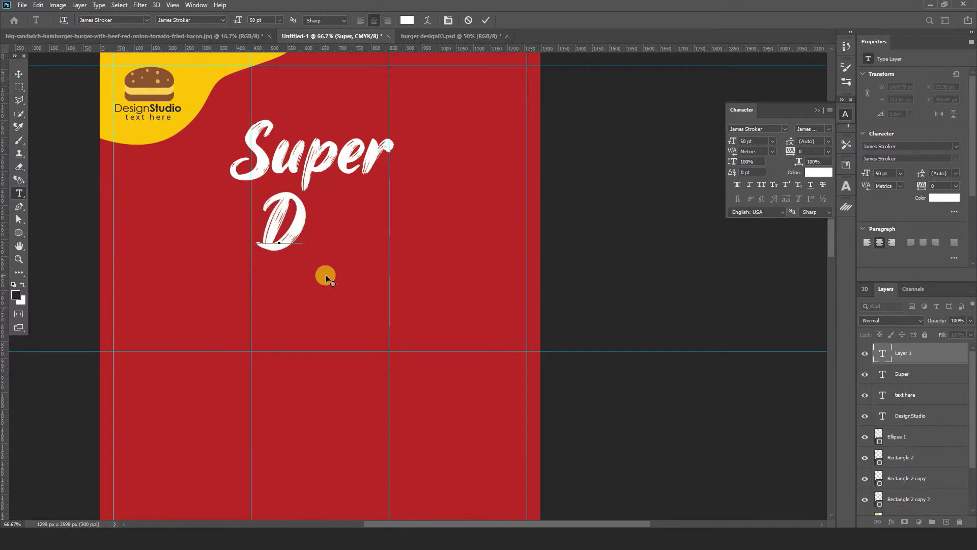
{"action": "type", "text": "elici"}
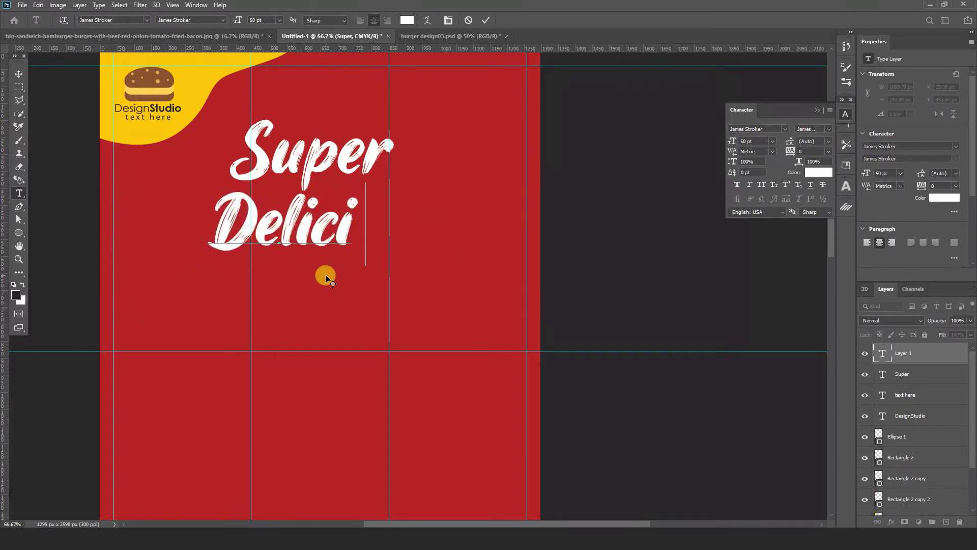
{"action": "type", "text": "ous"}
{"action": "left_click", "coordinate": [18, 74]}
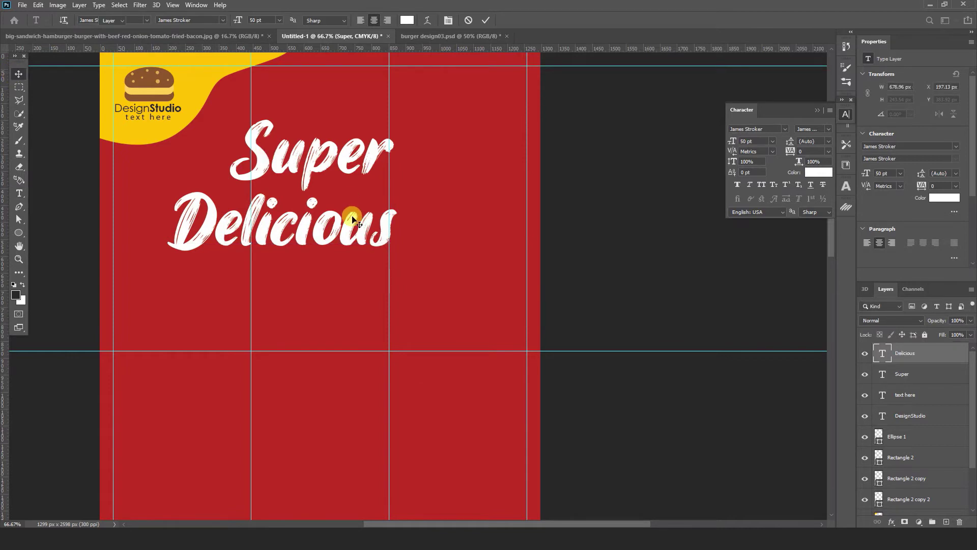
{"action": "left_click_drag", "start_coordinate": [353, 220], "coordinate": [488, 212]}
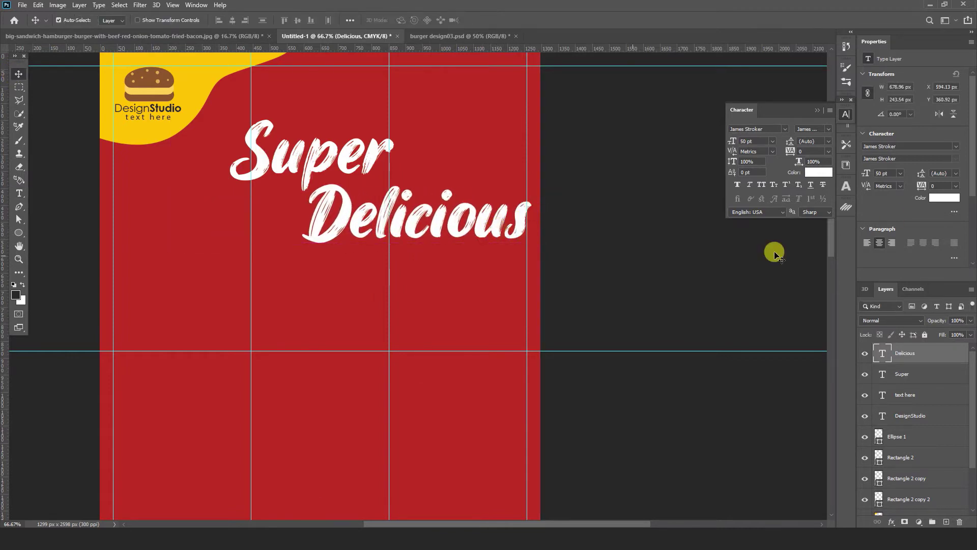
Colour Delicious with the yellow sampled from the logo's background shape and scale it proportionally to about 79%
{"action": "left_click", "coordinate": [930, 198]}
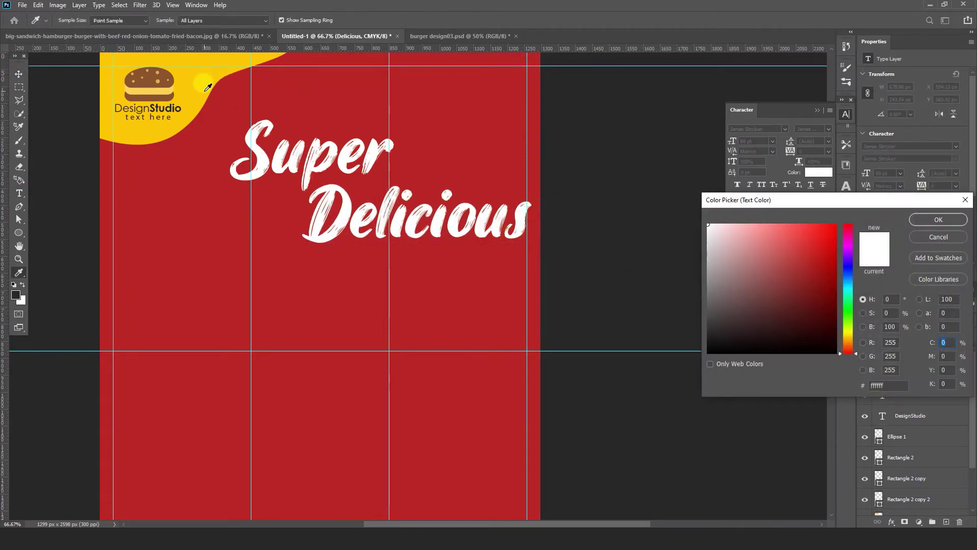
{"action": "left_click", "coordinate": [207, 88]}
{"action": "left_click", "coordinate": [935, 220]}
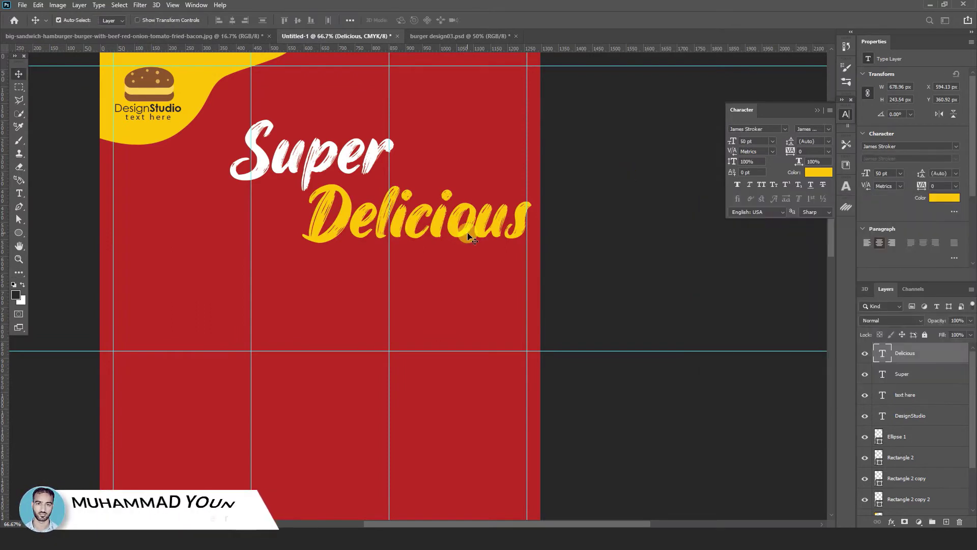
{"action": "key", "text": "ctrl+t"}
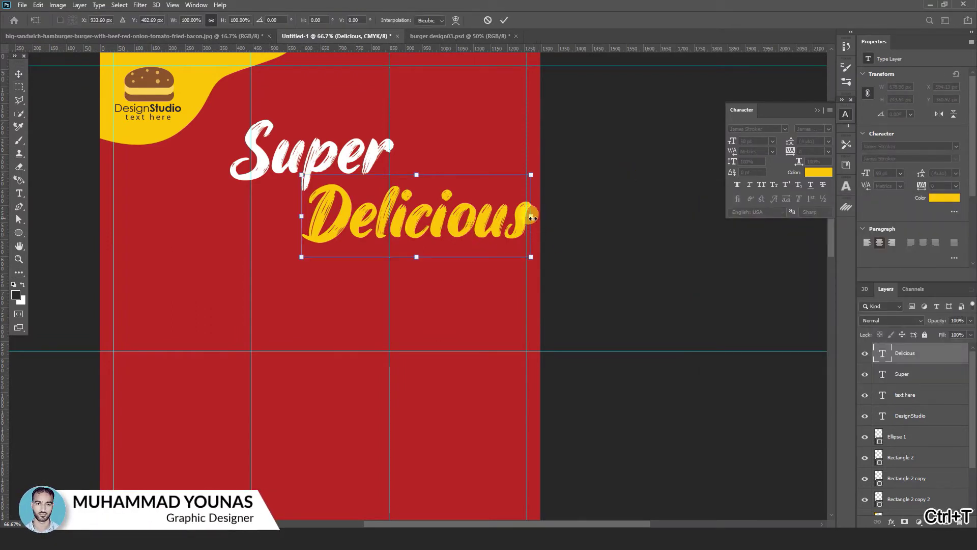
{"action": "left_click_drag", "start_coordinate": [532, 218], "coordinate": [471, 215]}
{"action": "left_click", "coordinate": [504, 21]}
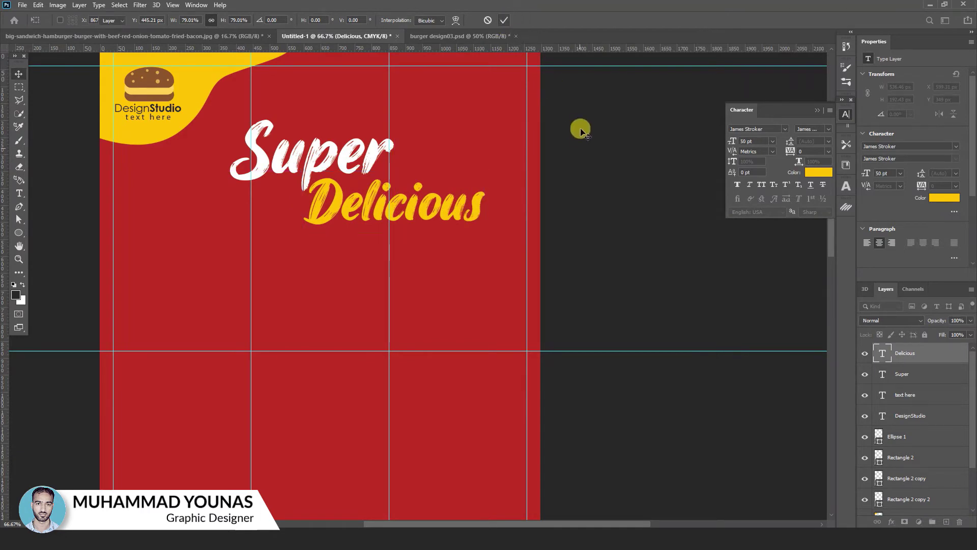
{"action": "left_click", "coordinate": [580, 129]}
Check the reference headline, then add the text "Menu" in white 50 pt James Stroker below Delicious
{"action": "left_click", "coordinate": [420, 36]}
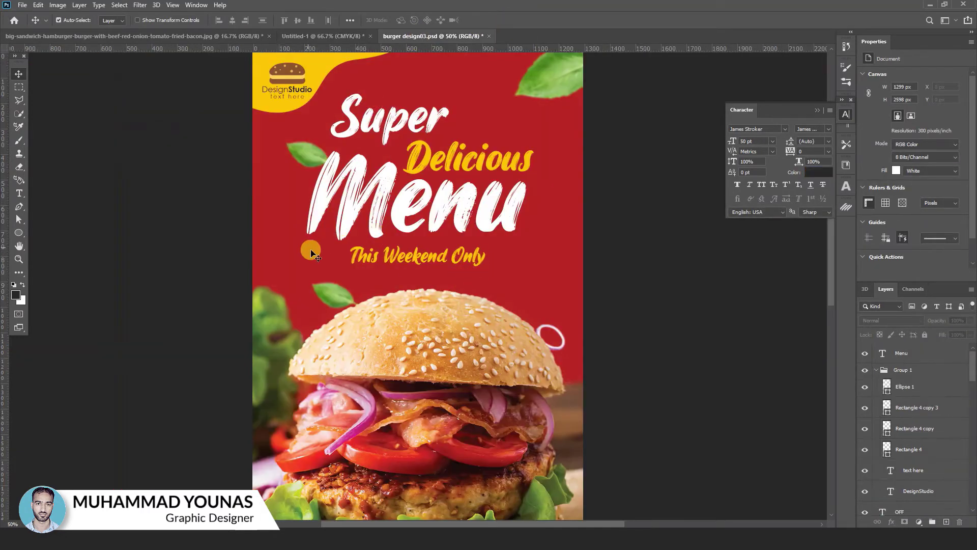
{"action": "left_click", "coordinate": [294, 37]}
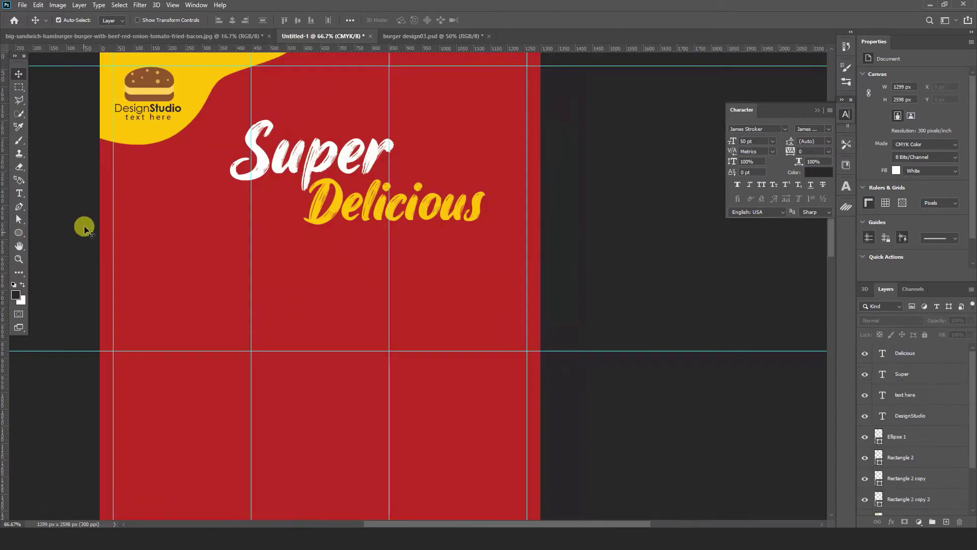
{"action": "left_click", "coordinate": [18, 193]}
{"action": "left_click", "coordinate": [273, 301]}
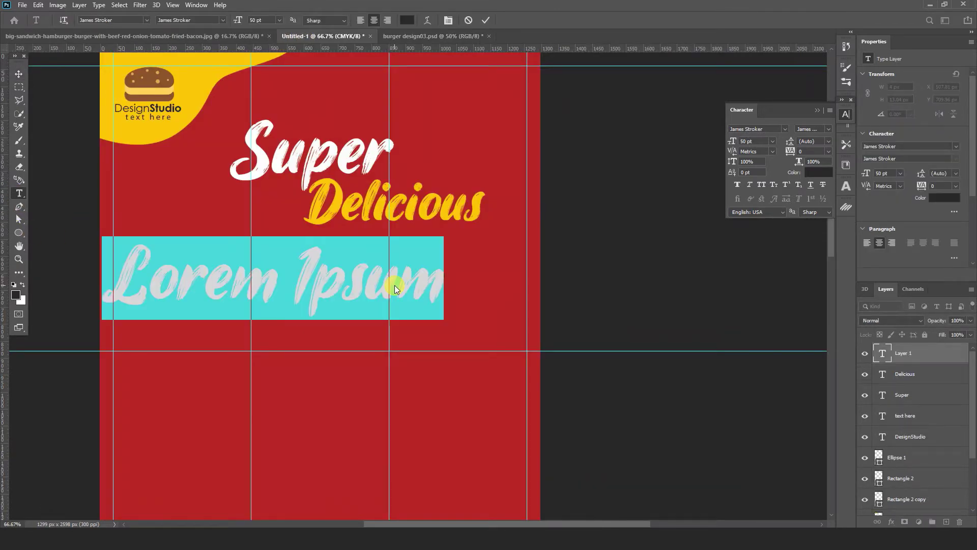
{"action": "type", "text": "Menu"}
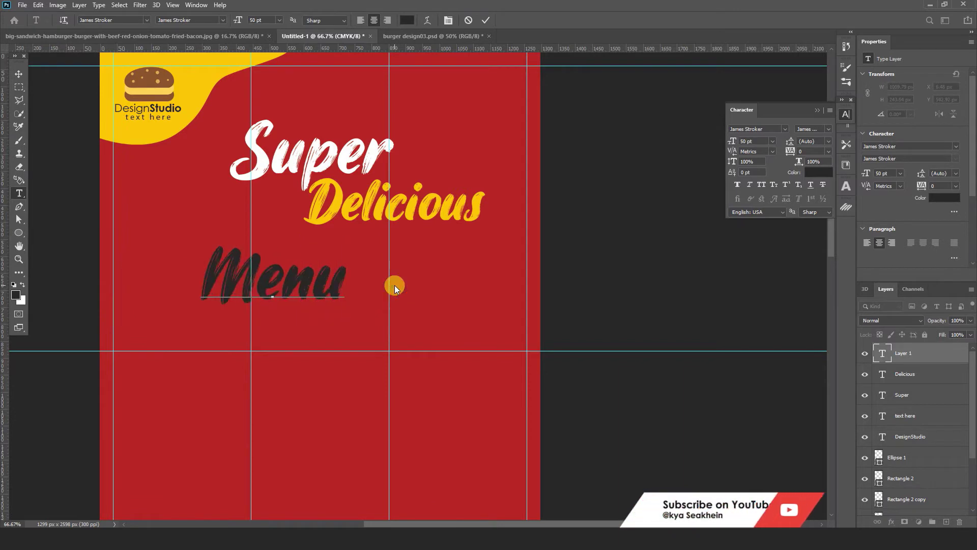
{"action": "key", "text": "ctrl+a"}
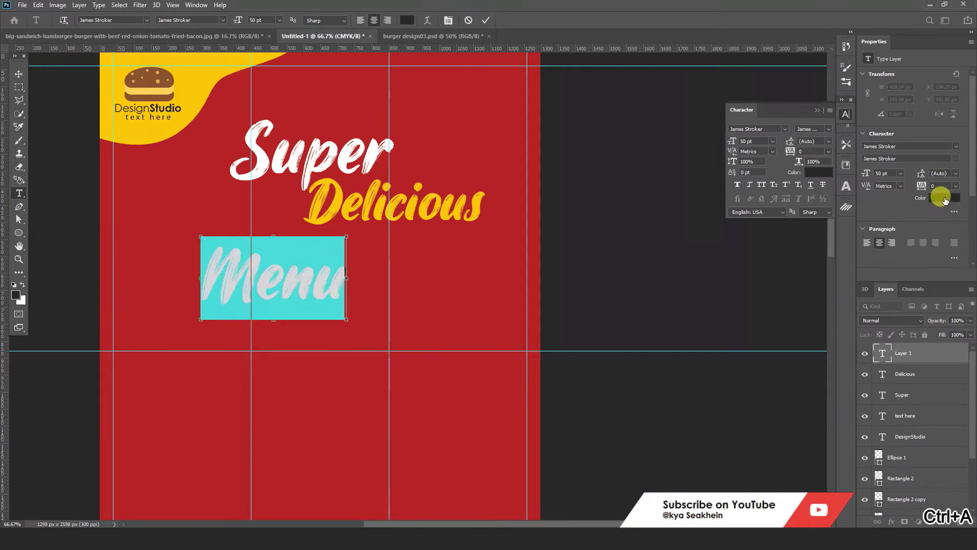
{"action": "left_click", "coordinate": [946, 199]}
{"action": "left_click", "coordinate": [708, 225]}
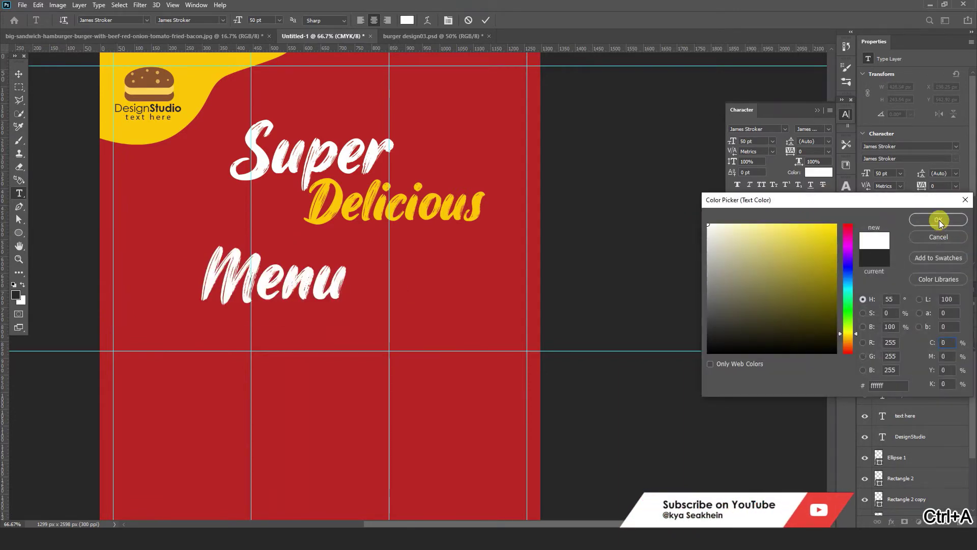
{"action": "left_click", "coordinate": [938, 219]}
{"action": "left_click", "coordinate": [15, 75]}
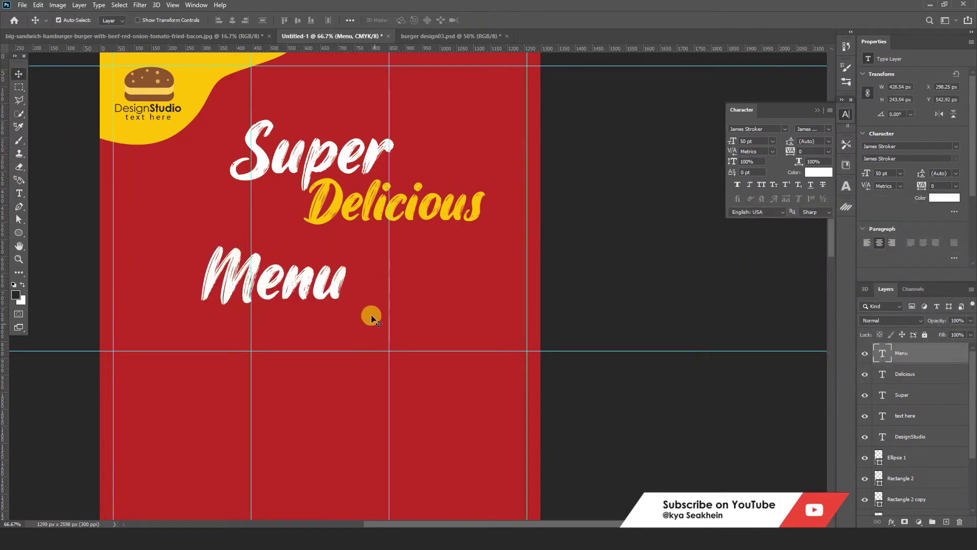
Scale Menu proportionally to about 193% (96.37 pt) and position it tightly beneath Super and Delicious
{"action": "key", "text": "ctrl+t"}
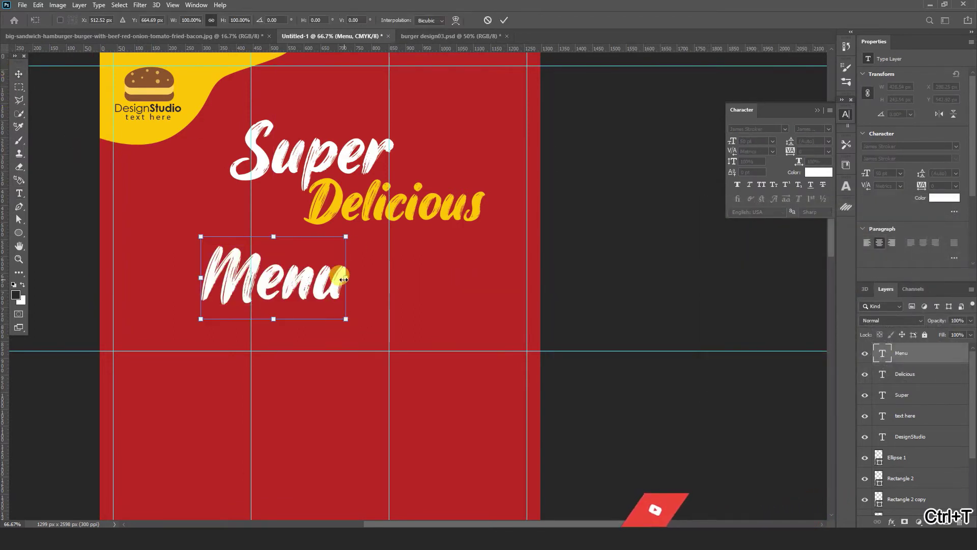
{"action": "left_click_drag", "start_coordinate": [347, 278], "coordinate": [436, 273]}
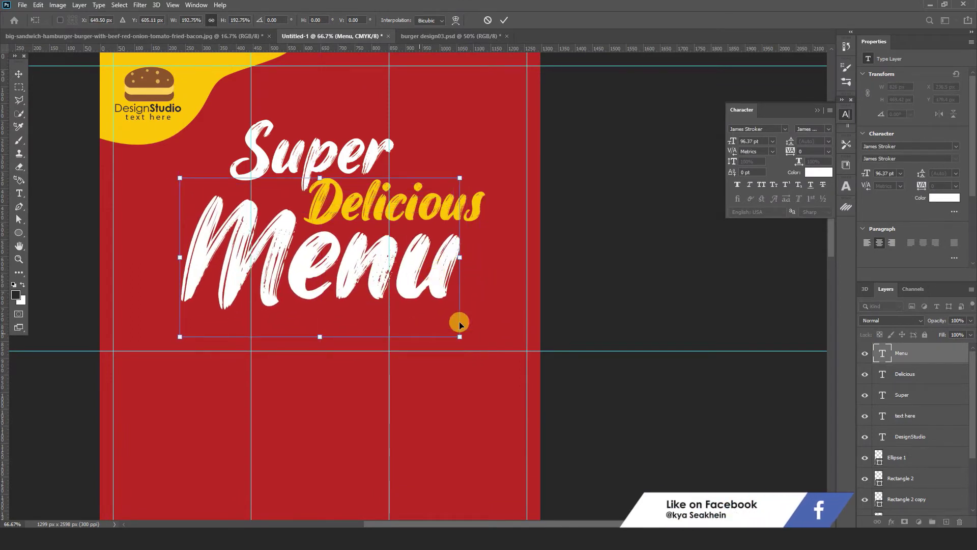
{"action": "left_click", "coordinate": [507, 20]}
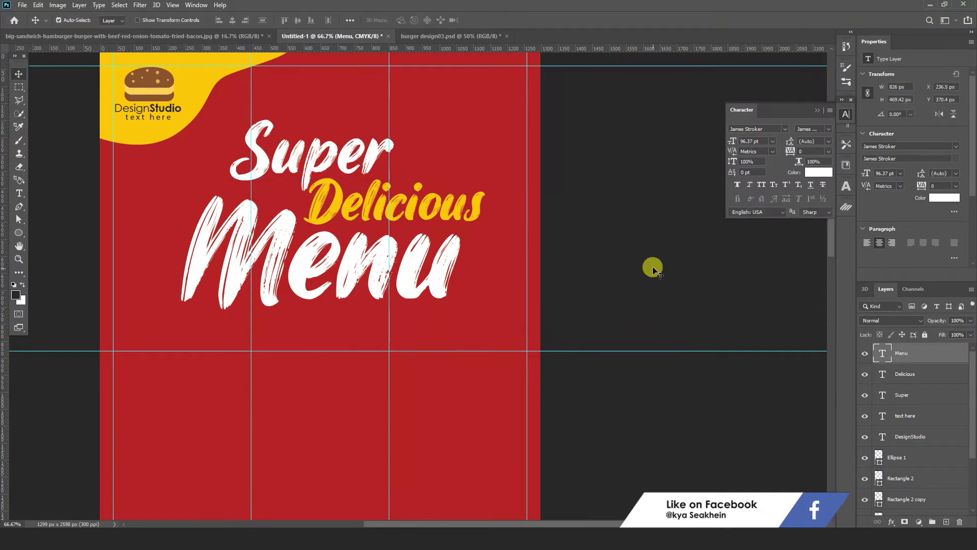
Shrink Delicious slightly and reposition it so it nests between Super and the lowercase letters of Menu
{"action": "left_click_drag", "start_coordinate": [475, 209], "coordinate": [476, 202]}
{"action": "key", "text": "ctrl+t"}
{"action": "left_click", "coordinate": [504, 21]}
{"action": "left_click", "coordinate": [356, 277]}
Add "This Weekend Only" in 50 pt James Stroker below Menu and colour it with the yellow sampled from Delicious
{"action": "key", "text": "ctrl+minus"}
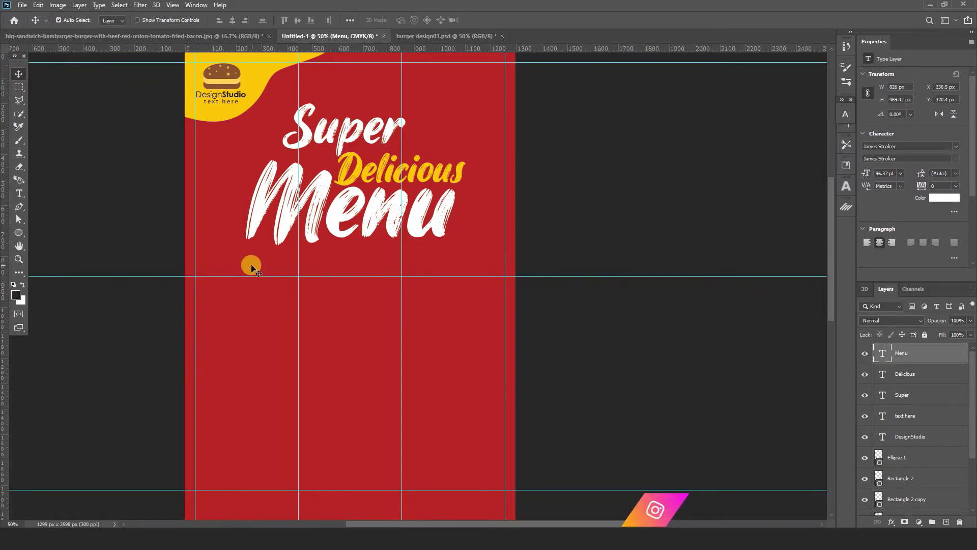
{"action": "left_click", "coordinate": [19, 193]}
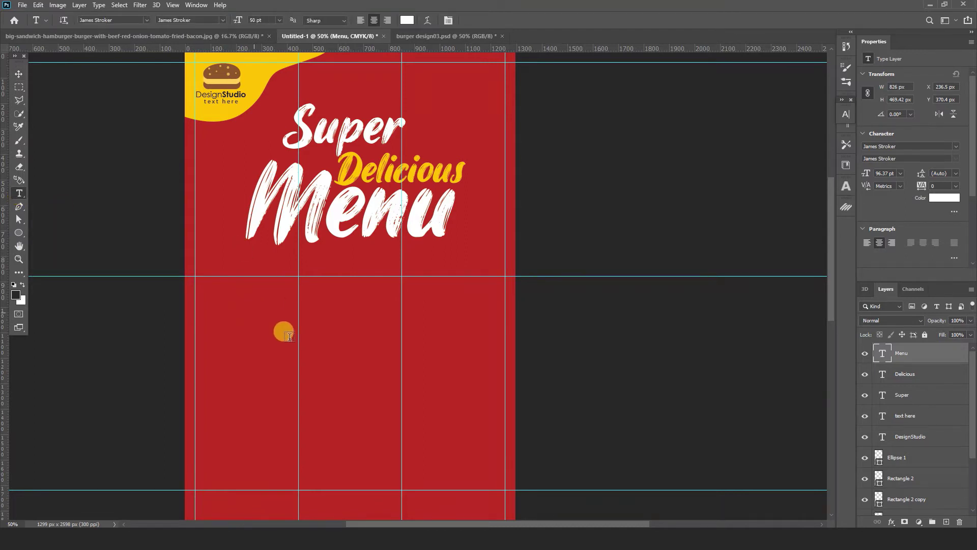
{"action": "left_click", "coordinate": [284, 334]}
{"action": "type", "text": "This Wee"}
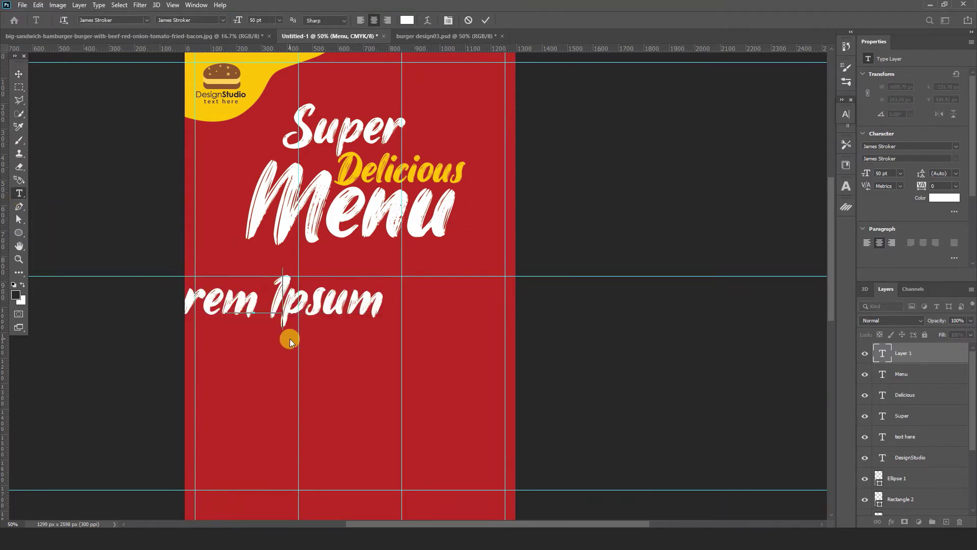
{"action": "type", "text": "kend Only"}
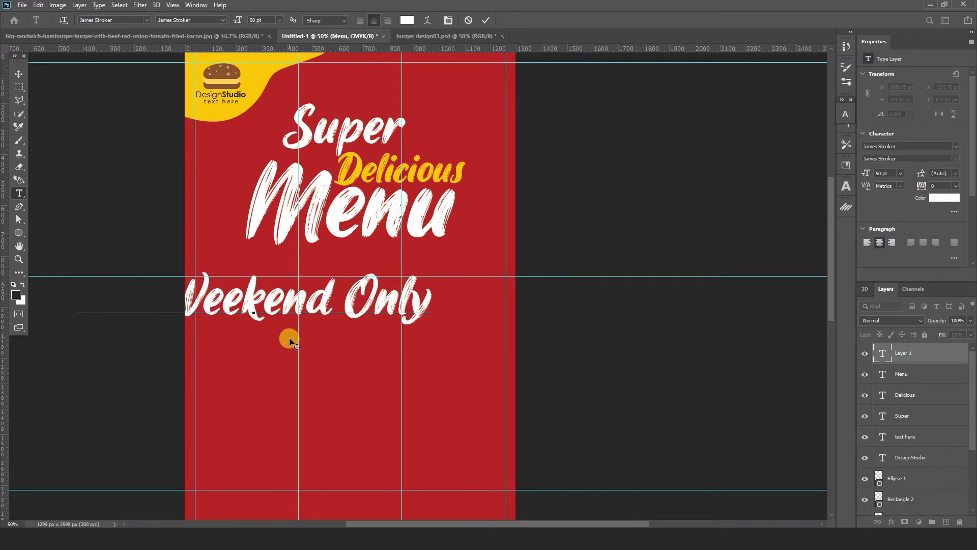
{"action": "key", "text": "ctrl+a"}
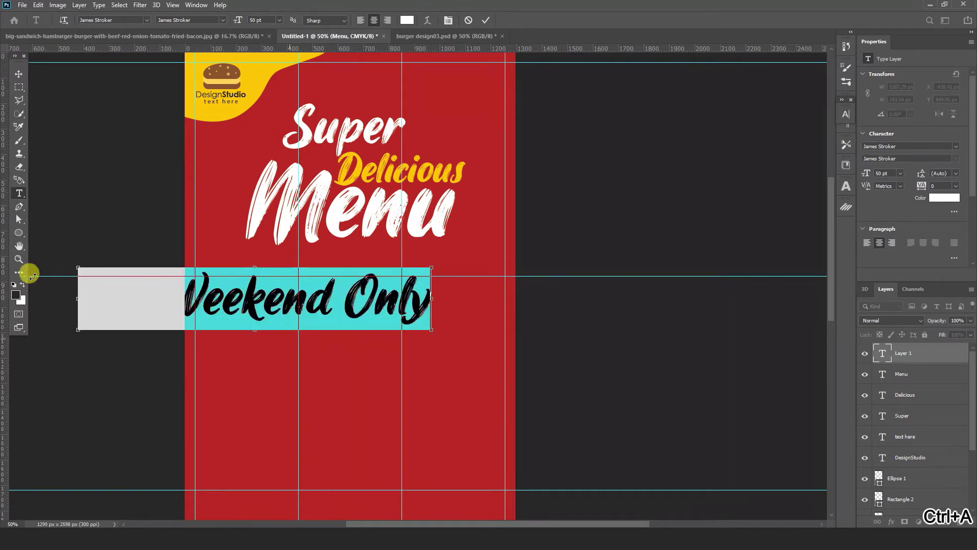
{"action": "left_click", "coordinate": [949, 197]}
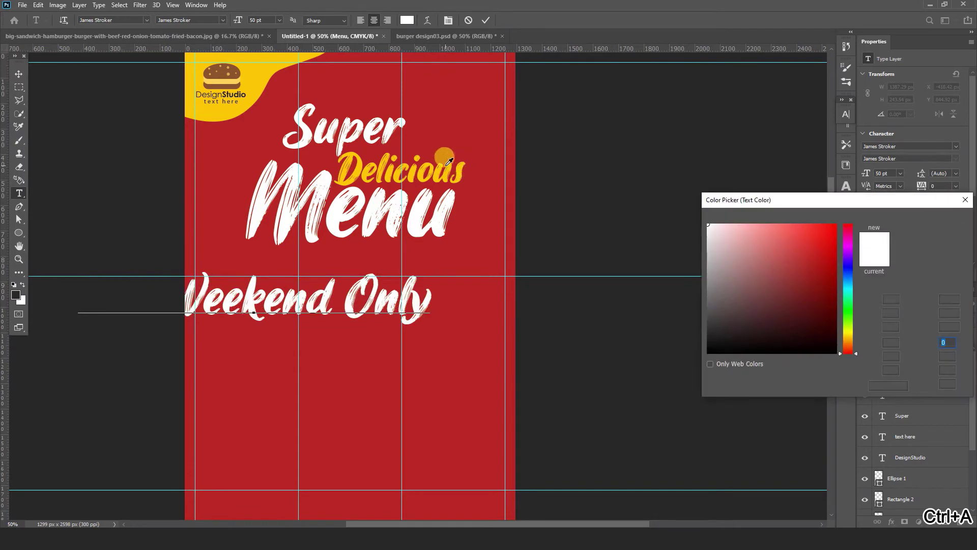
{"action": "left_click", "coordinate": [439, 170]}
{"action": "left_click", "coordinate": [922, 219]}
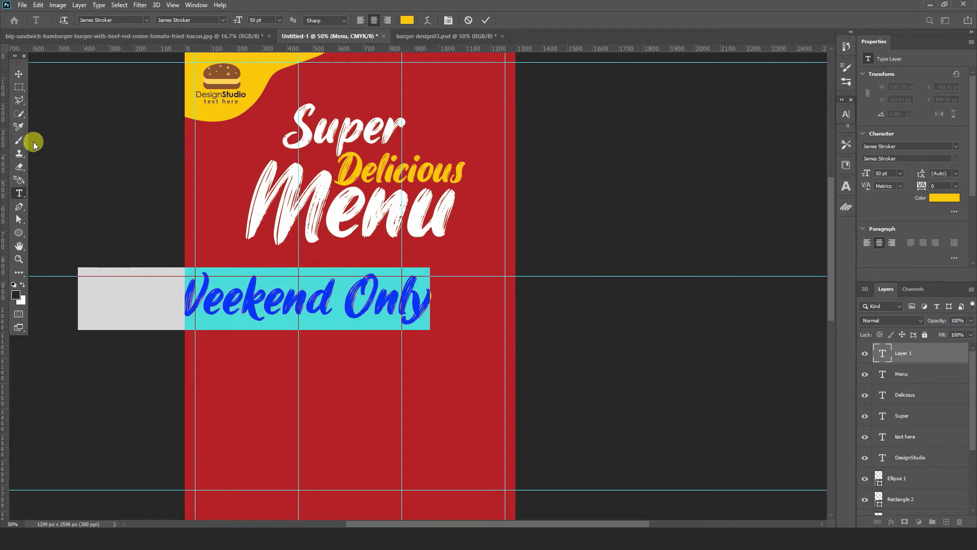
Scale "This Weekend Only" proportionally down to about 34% and place it close beneath Menu
{"action": "left_click", "coordinate": [18, 74]}
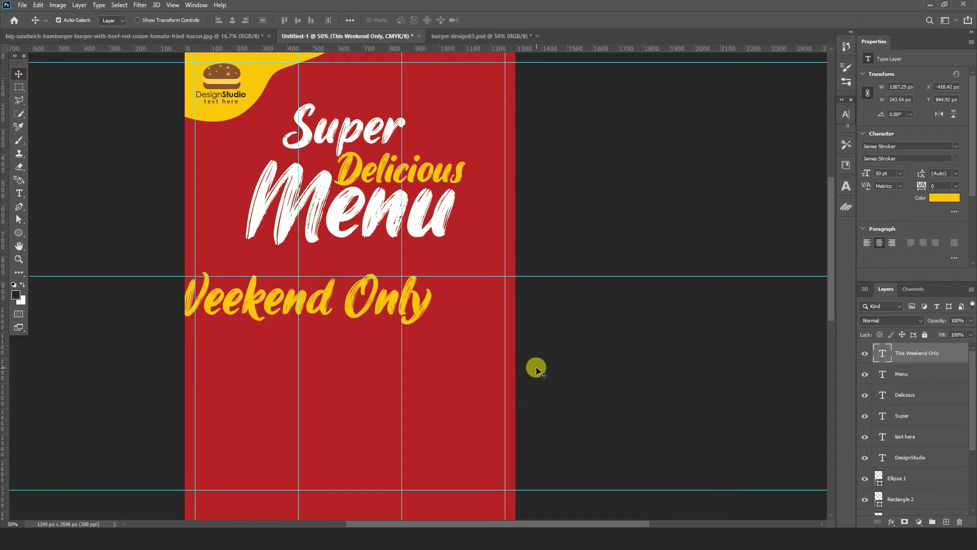
{"action": "key", "text": "ctrl+t"}
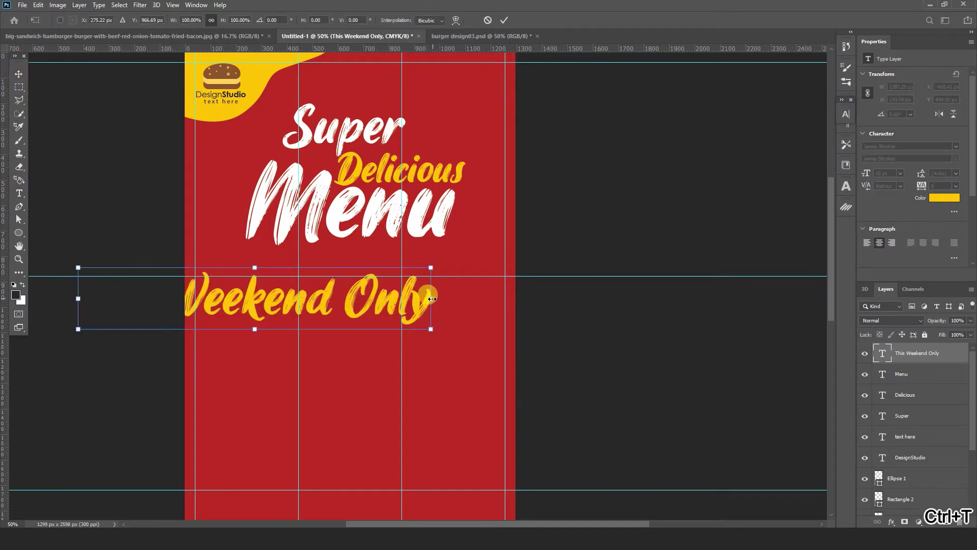
{"action": "left_click_drag", "start_coordinate": [429, 298], "coordinate": [414, 259]}
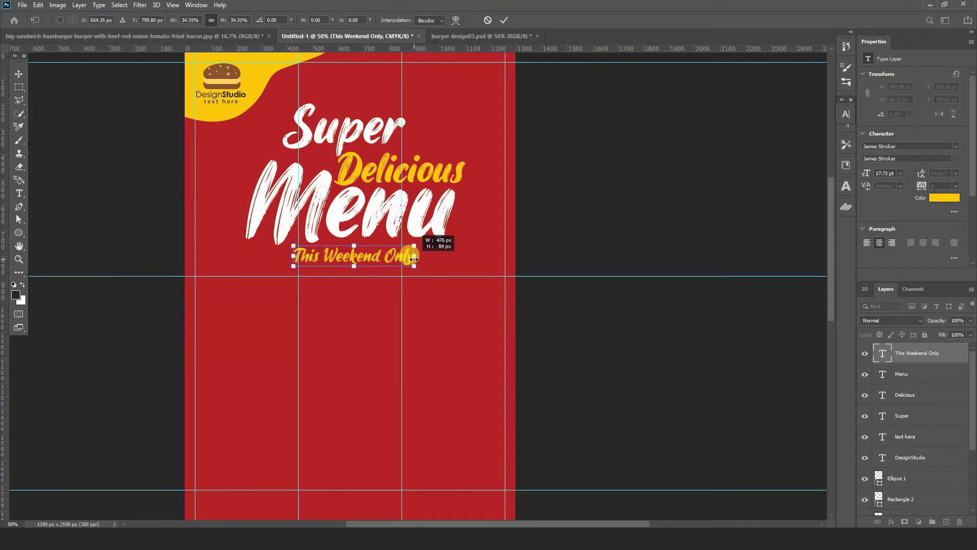
{"action": "left_click", "coordinate": [504, 20]}
{"action": "left_click", "coordinate": [628, 198]}
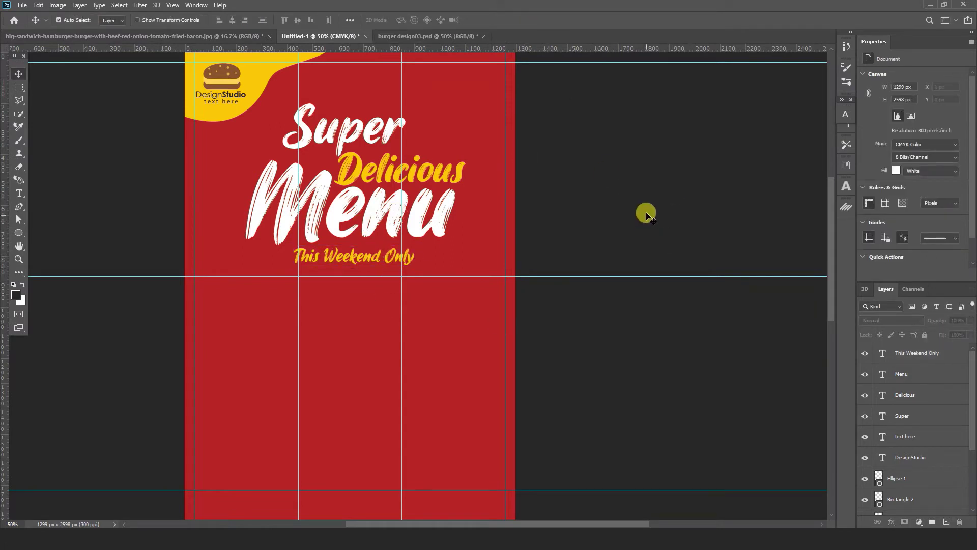
{"action": "left_click_drag", "start_coordinate": [403, 425], "coordinate": [413, 271]}
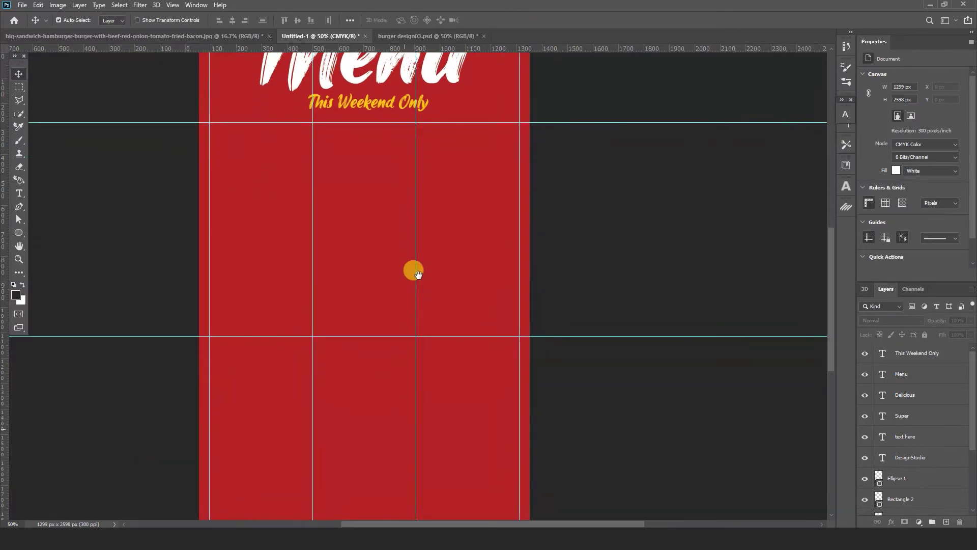
{"action": "key", "text": "ctrl+minus"}
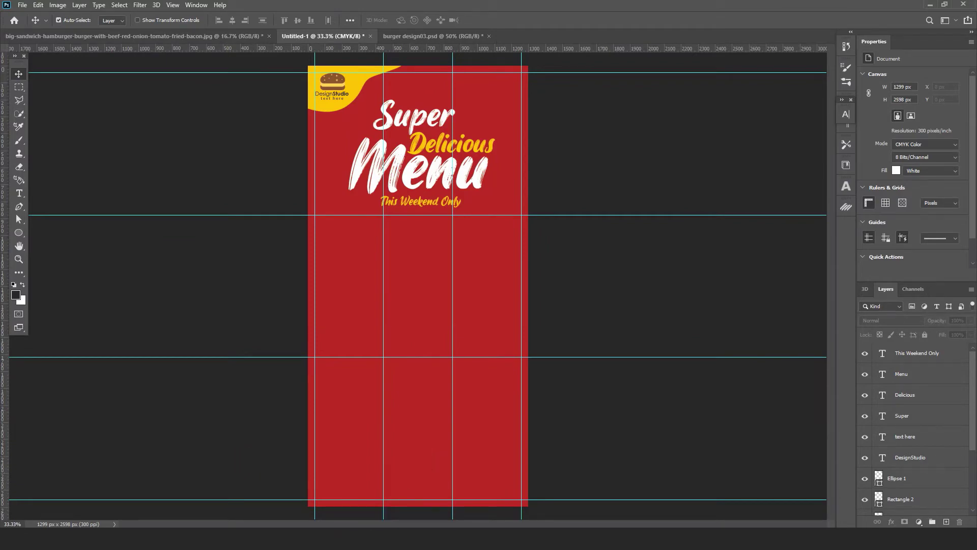
Switch to Chrome and review the Freepik search results for "burger" along with the Free license filter
{"action": "mouse_move", "coordinate": [365, 538]}
{"action": "left_click", "coordinate": [365, 489]}
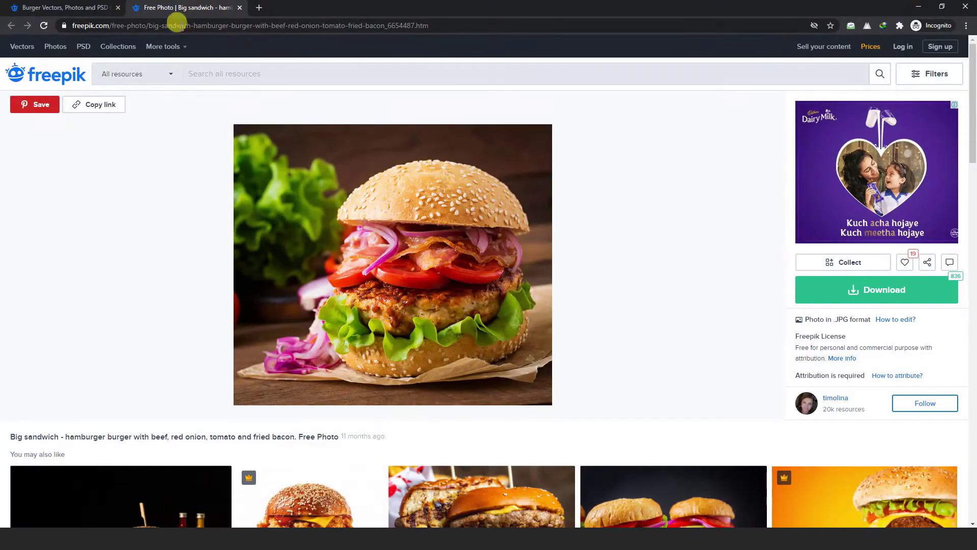
{"action": "left_click", "coordinate": [93, 8]}
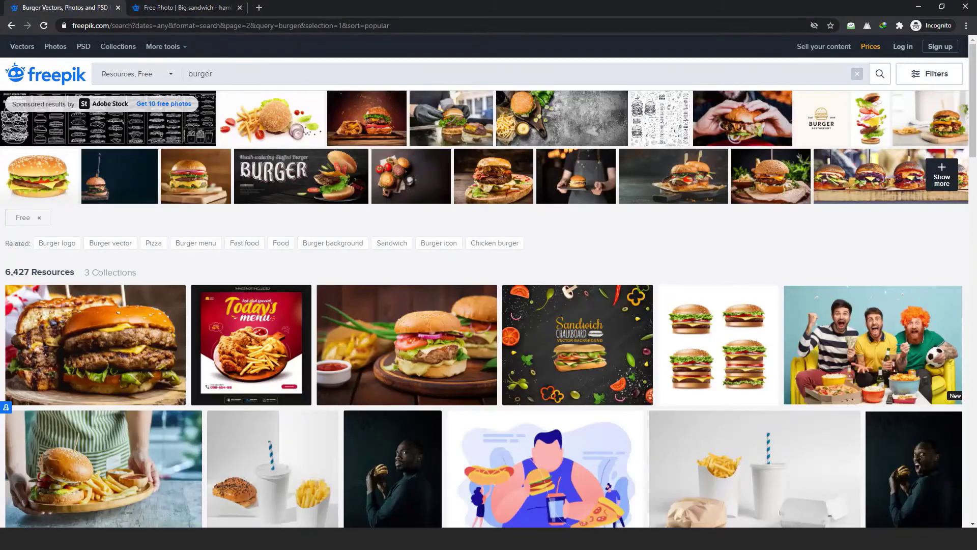
{"action": "key", "text": "alt+Tab"}
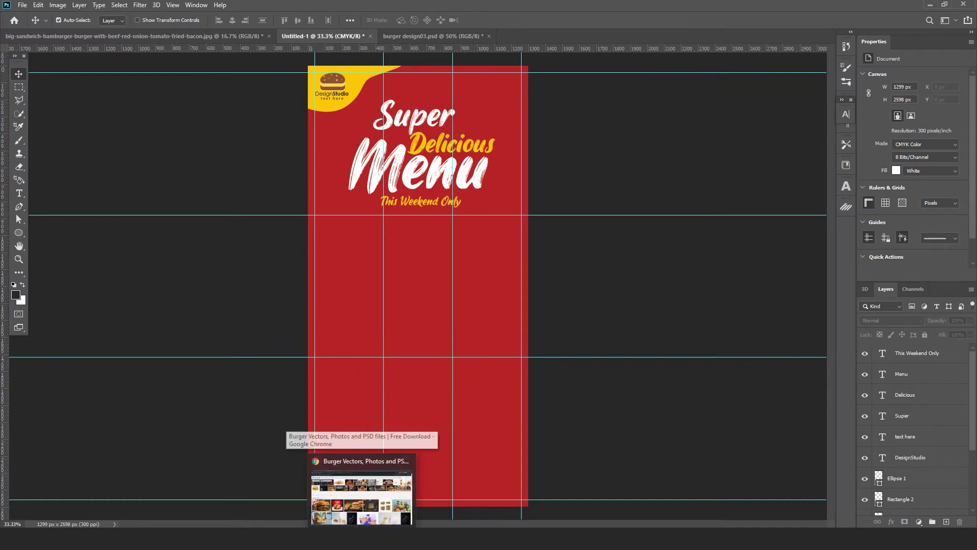
{"action": "left_click", "coordinate": [364, 539]}
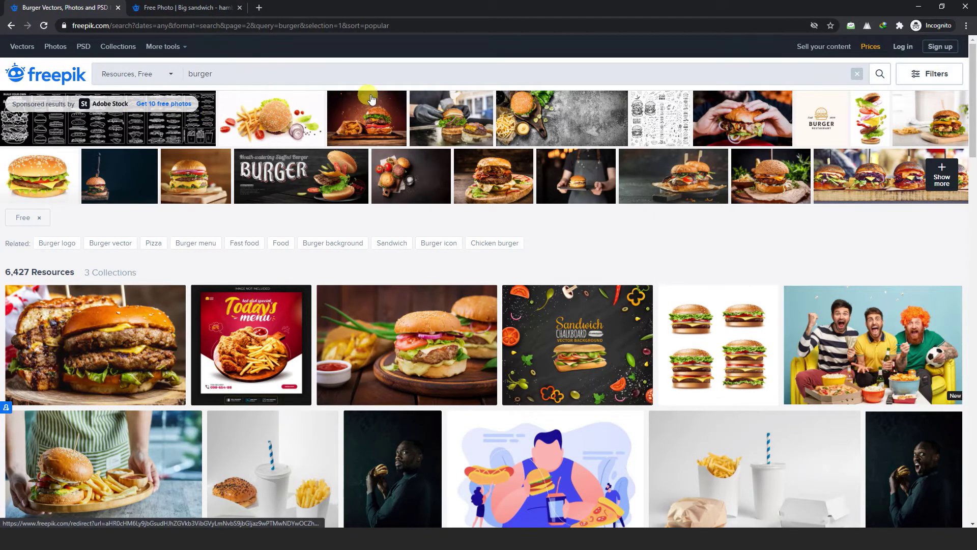
{"action": "double_click", "coordinate": [203, 75]}
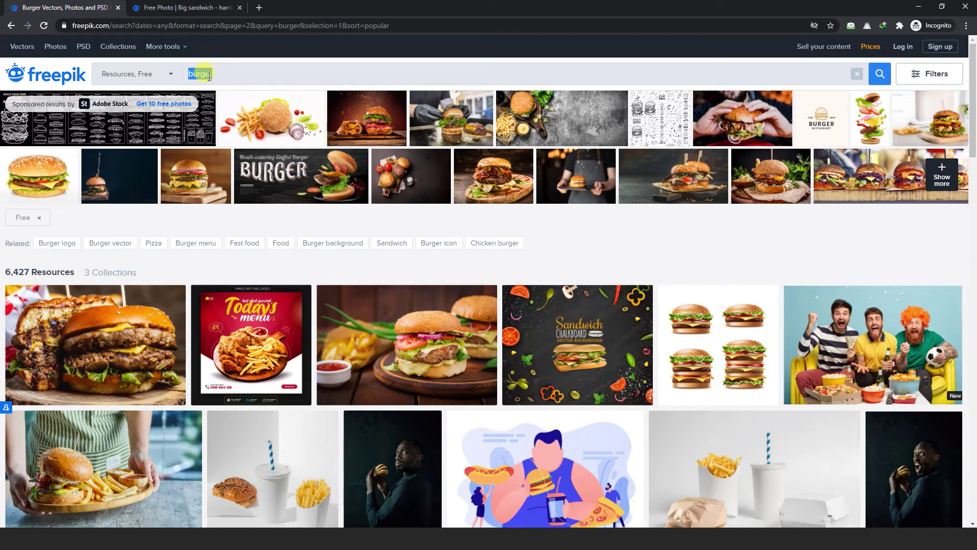
{"action": "left_click", "coordinate": [932, 74]}
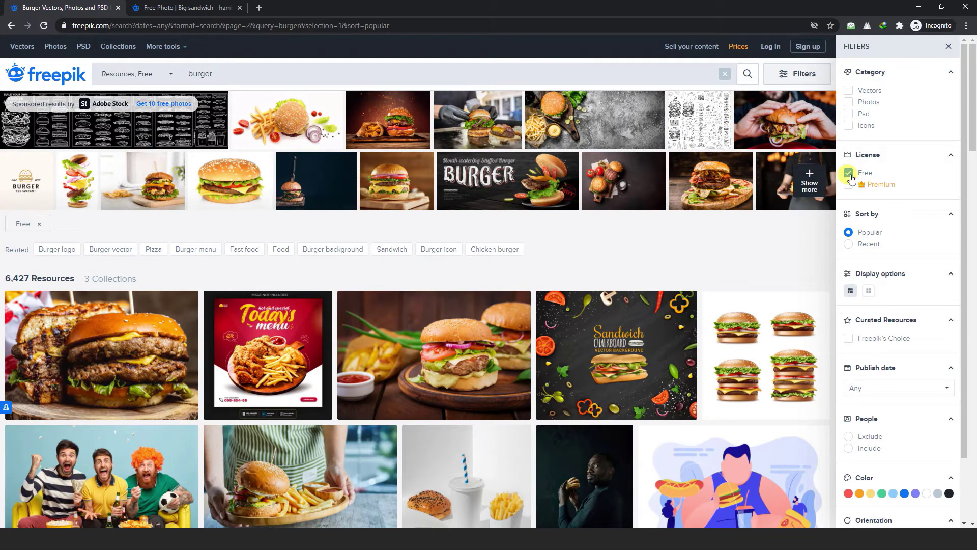
{"action": "left_click", "coordinate": [949, 47]}
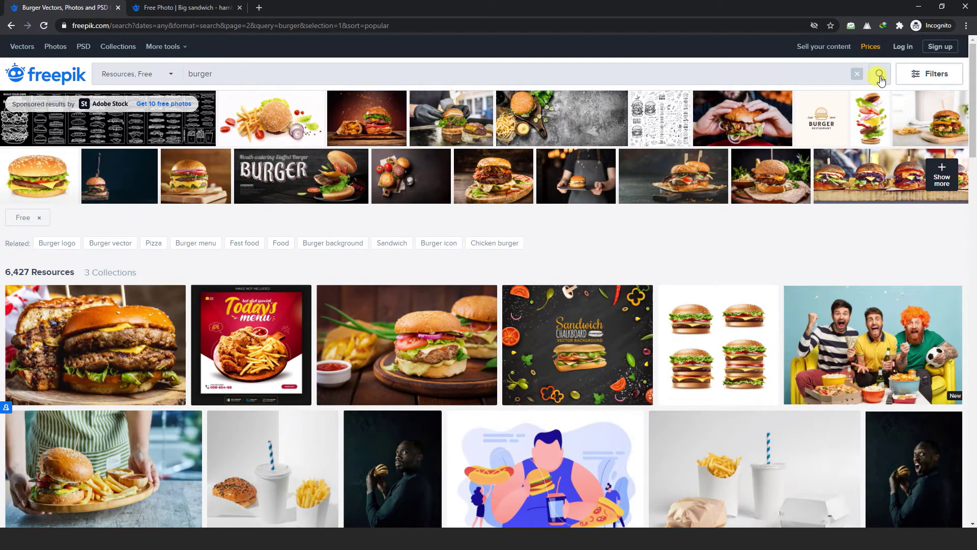
Find the big sandwich hamburger photo with red onion, tomato and fried bacon among the results and open its download options
{"action": "scroll", "coordinate": [502, 376], "scroll_direction": "down", "scroll_amount": 15}
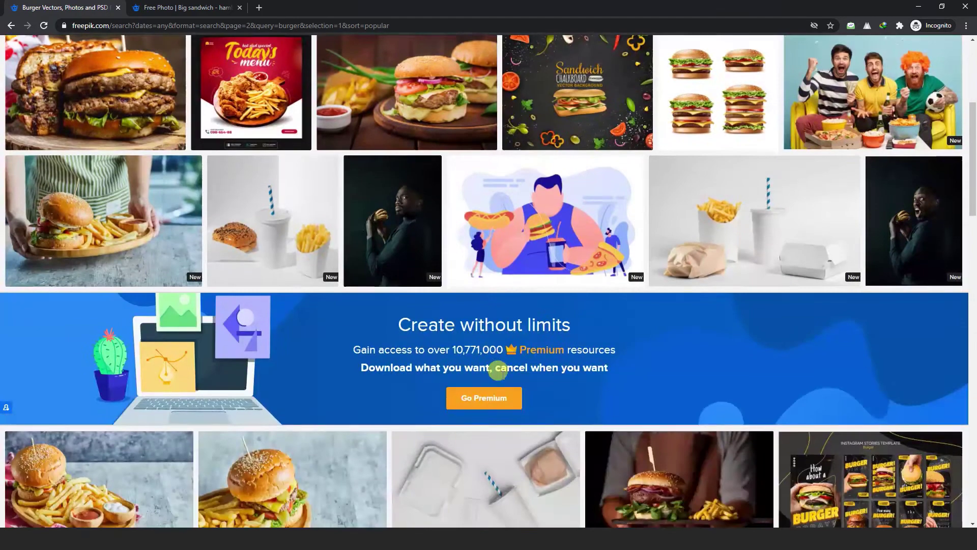
{"action": "scroll", "coordinate": [503, 378], "scroll_direction": "down", "scroll_amount": 8}
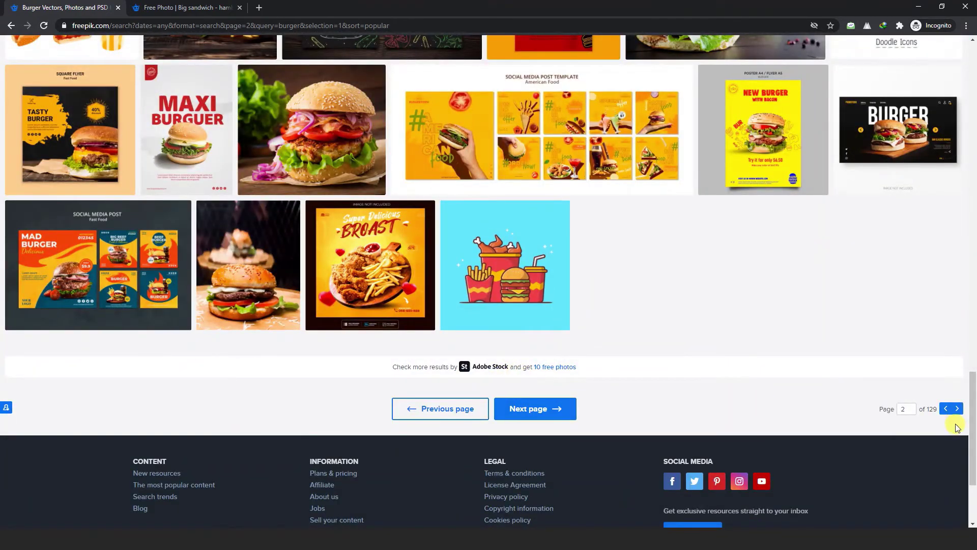
{"action": "left_click", "coordinate": [322, 131]}
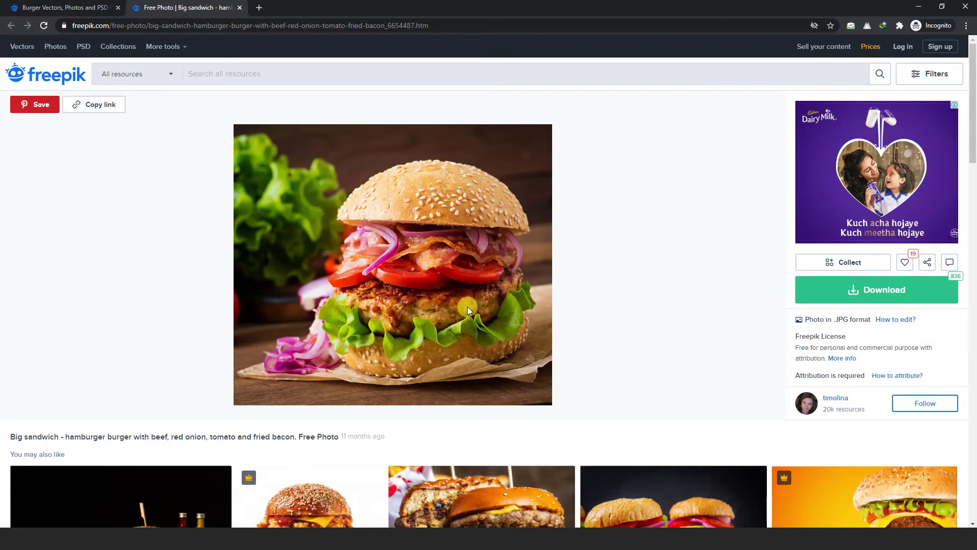
{"action": "left_click", "coordinate": [942, 293]}
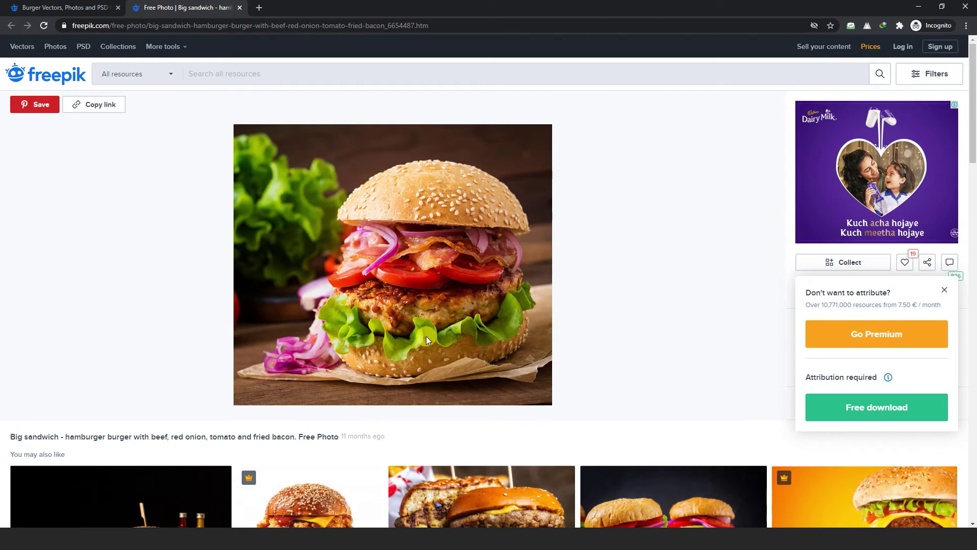
Return to Photoshop and, in the big-sandwich photo, quick-select the dark backdrop above the burger and lettuce, inverting the selection
{"action": "mouse_move", "coordinate": [336, 539]}
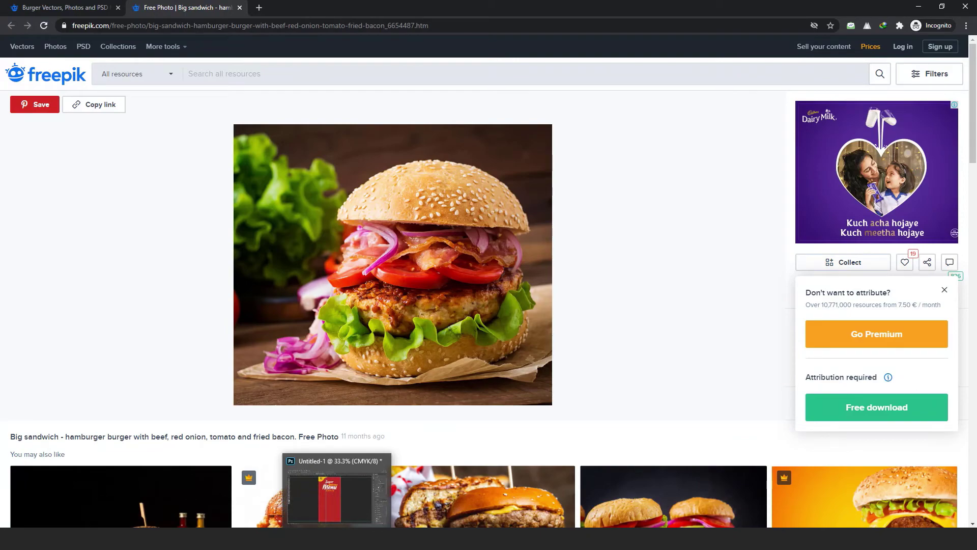
{"action": "left_click", "coordinate": [336, 539]}
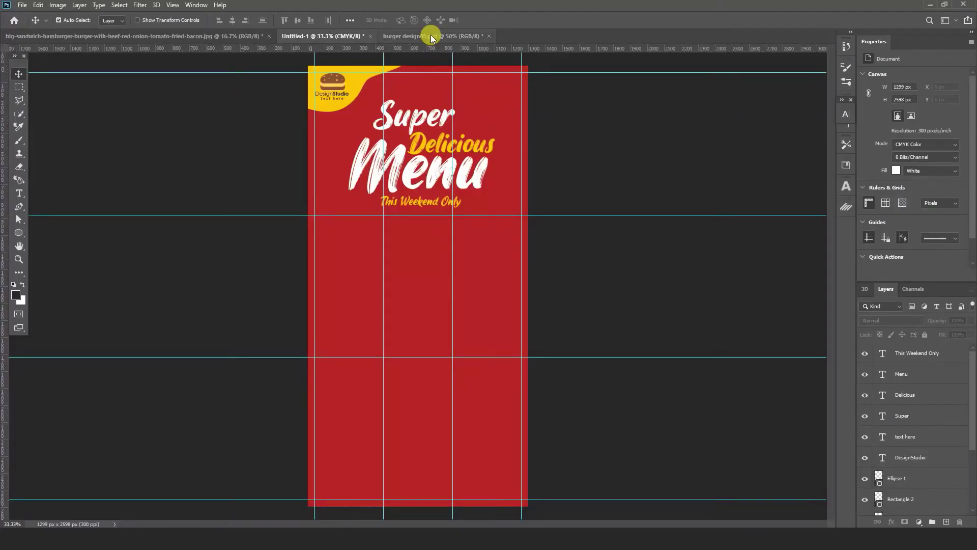
{"action": "left_click", "coordinate": [188, 36]}
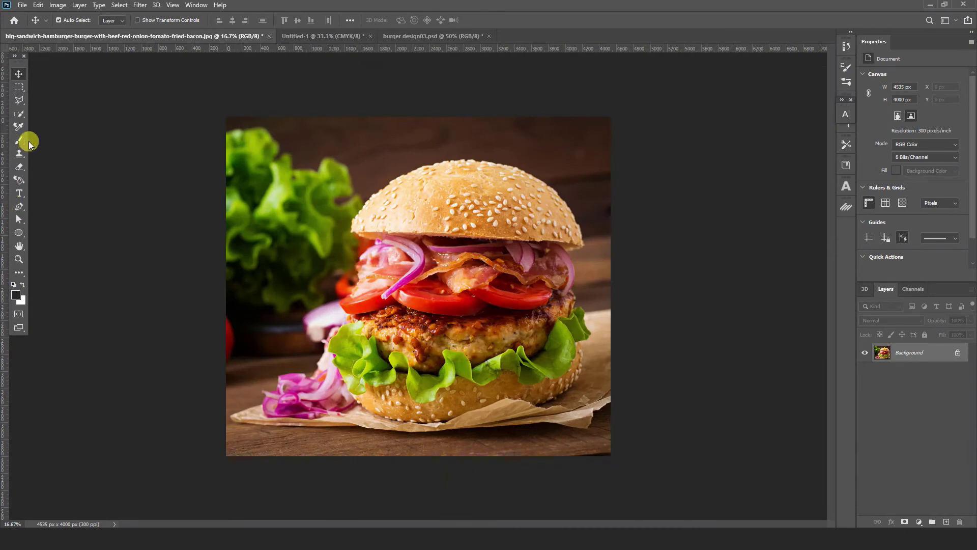
{"action": "left_click", "coordinate": [19, 113]}
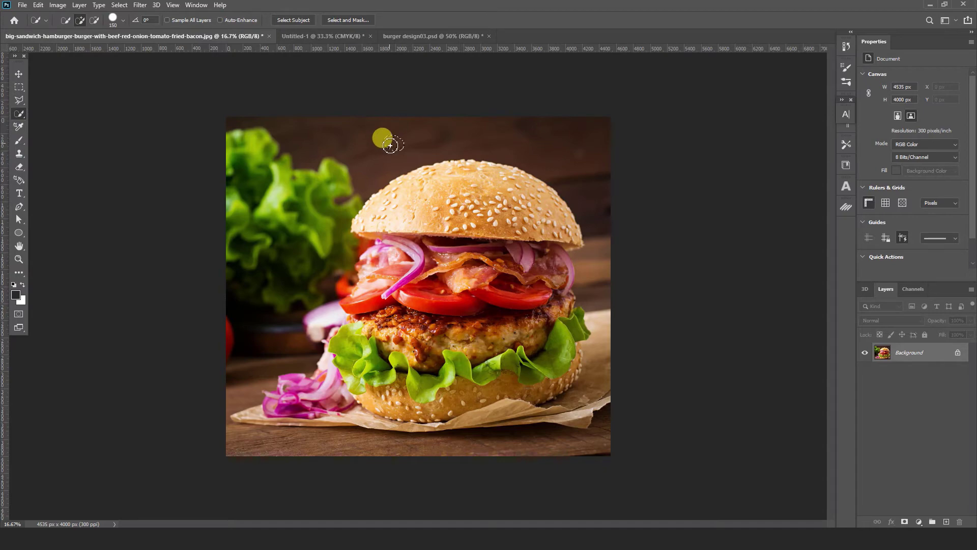
{"action": "left_click", "coordinate": [381, 151]}
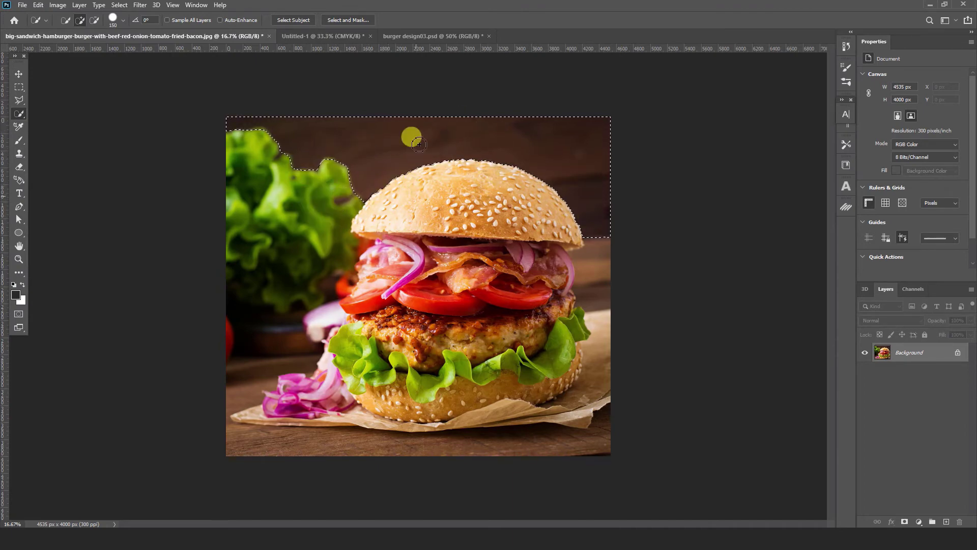
{"action": "left_click", "coordinate": [120, 6]}
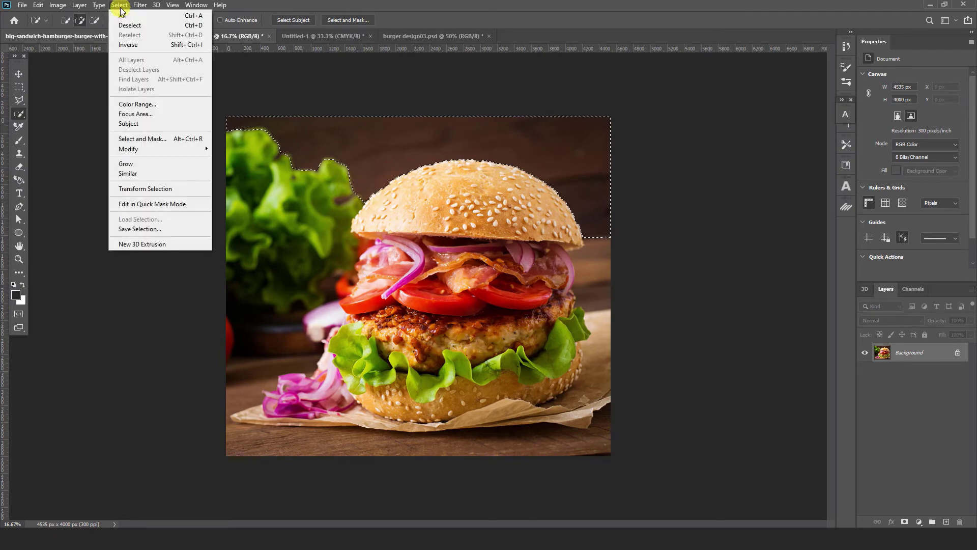
{"action": "left_click", "coordinate": [135, 44]}
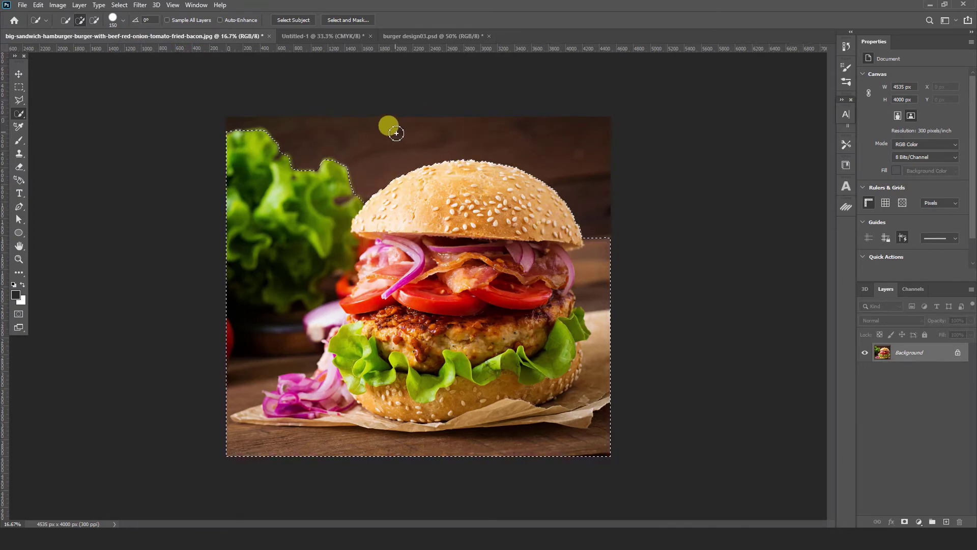
In Select and Mask, refine the selection edge with the Refine Edge Brush along the background lettuce and the top bun
{"action": "left_click", "coordinate": [349, 20]}
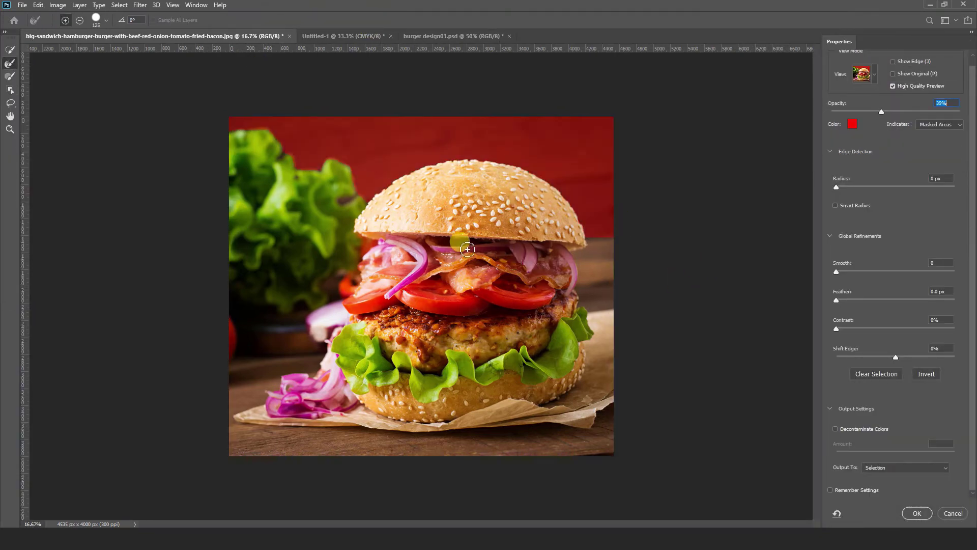
{"action": "key", "text": "ctrl+plus"}
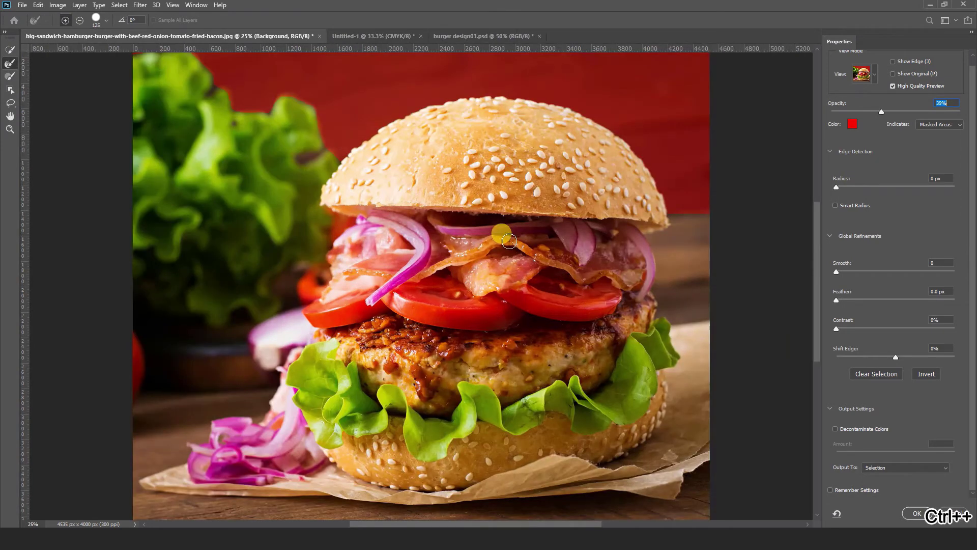
{"action": "key", "text": "ctrl+plus"}
{"action": "left_click_drag", "start_coordinate": [489, 234], "coordinate": [494, 338]}
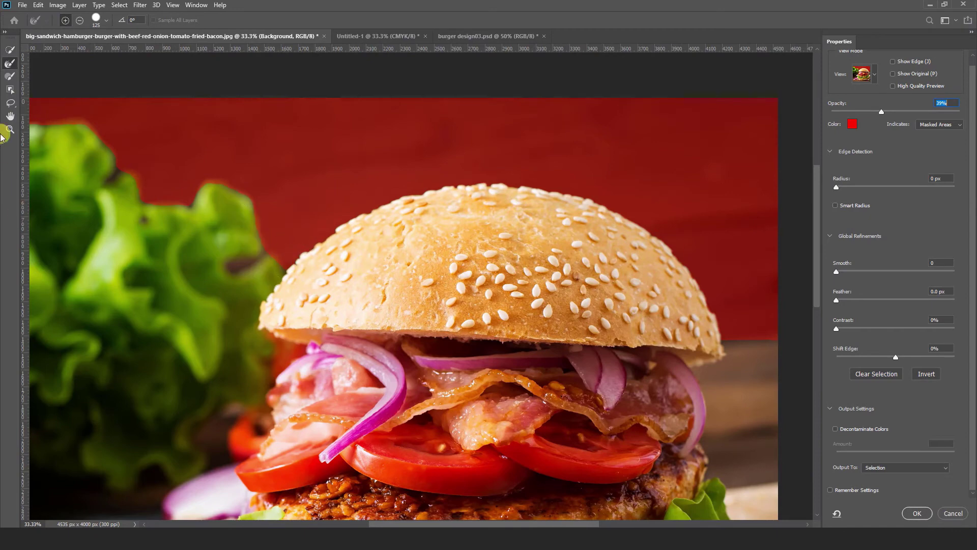
{"action": "left_click", "coordinate": [10, 64]}
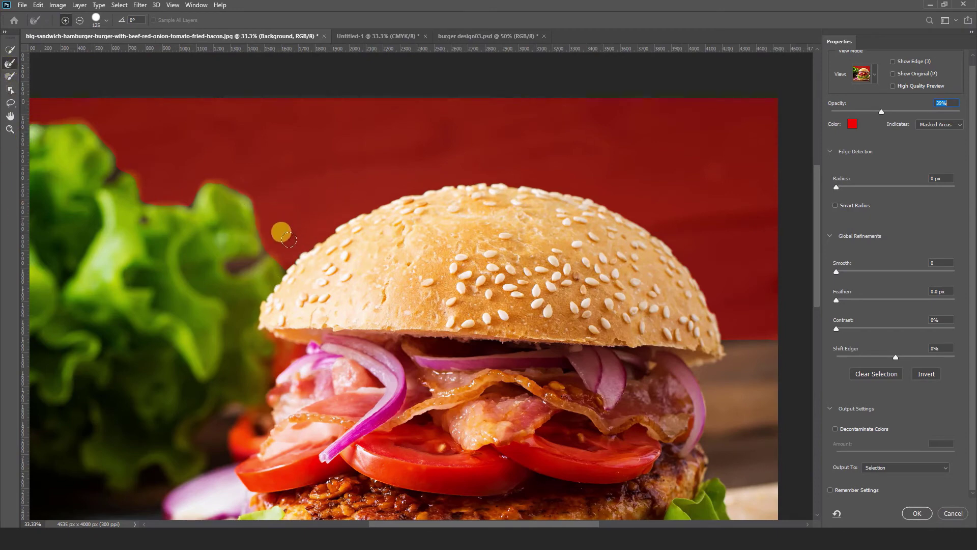
{"action": "mouse_move", "coordinate": [282, 263]}
{"action": "left_mouse_down"}
{"action": "mouse_move", "coordinate": [233, 197]}
{"action": "mouse_move", "coordinate": [212, 187]}
{"action": "mouse_move", "coordinate": [159, 200]}
{"action": "mouse_move", "coordinate": [74, 122]}
{"action": "mouse_move", "coordinate": [203, 180]}
{"action": "mouse_move", "coordinate": [178, 154]}
{"action": "mouse_move", "coordinate": [123, 163]}
{"action": "left_mouse_up"}
{"action": "key", "text": "space"}
{"action": "key", "text": "space"}
{"action": "left_click_drag", "start_coordinate": [552, 245], "coordinate": [359, 249]}
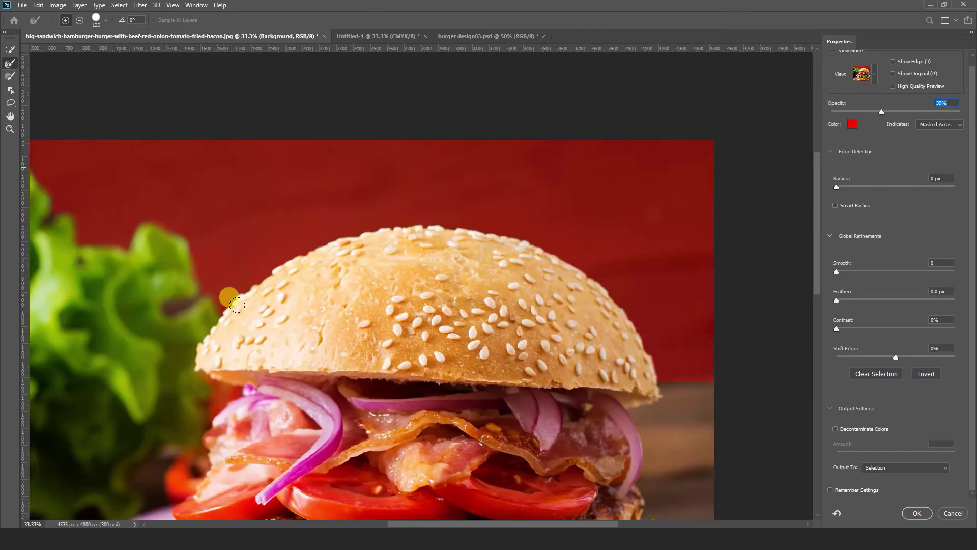
{"action": "mouse_move", "coordinate": [253, 275]}
{"action": "left_mouse_down"}
{"action": "mouse_move", "coordinate": [341, 231]}
{"action": "mouse_move", "coordinate": [409, 221]}
{"action": "mouse_move", "coordinate": [547, 242]}
{"action": "mouse_move", "coordinate": [582, 262]}
{"action": "mouse_move", "coordinate": [630, 314]}
{"action": "mouse_move", "coordinate": [660, 395]}
{"action": "left_mouse_up"}
Enable Decontaminate Colors and output the refined selection as a new layer with a layer mask
{"action": "left_click", "coordinate": [847, 429]}
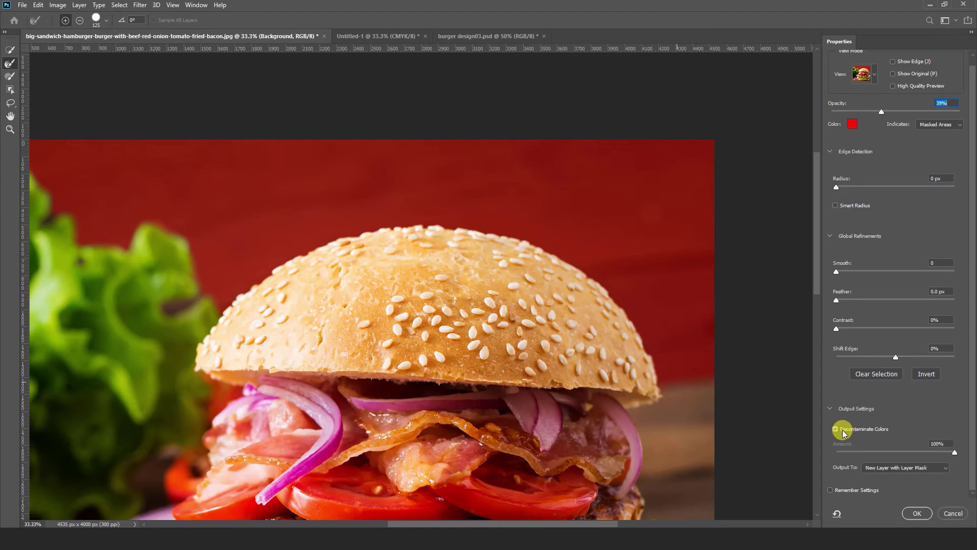
{"action": "left_click", "coordinate": [918, 513]}
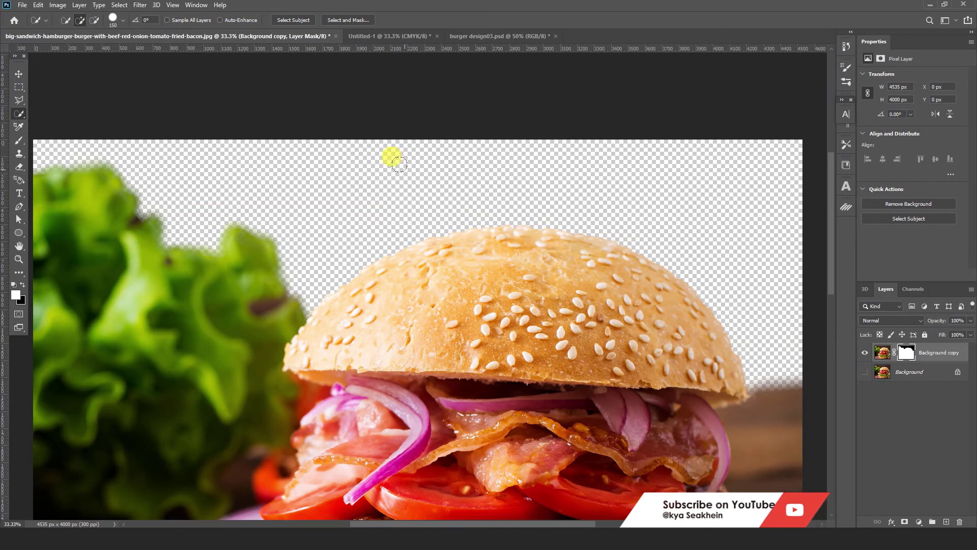
Move the cut-out burger layer into the Untitled-1 flyer document and convert it to a smart object
{"action": "key", "text": "ctrl+minus"}
{"action": "key", "text": "ctrl+minus"}
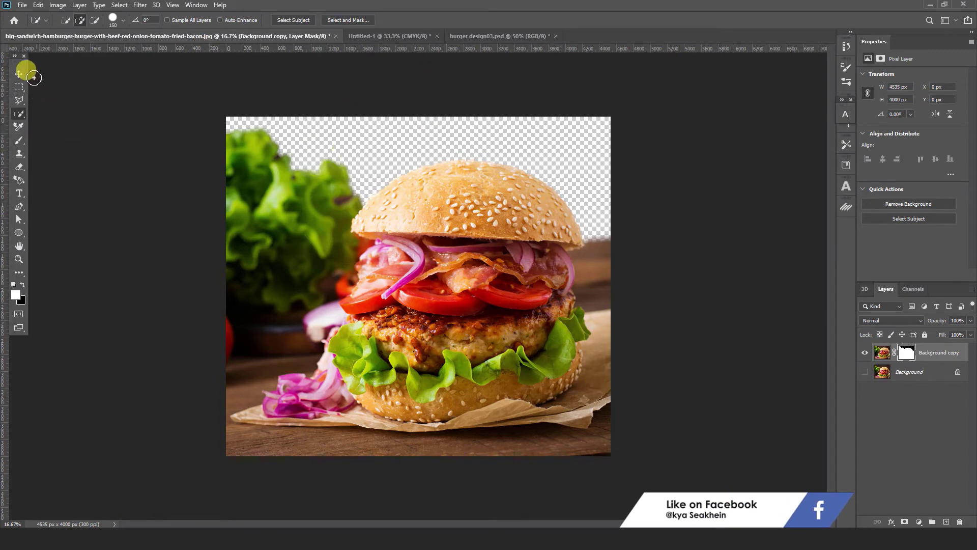
{"action": "left_click", "coordinate": [18, 74]}
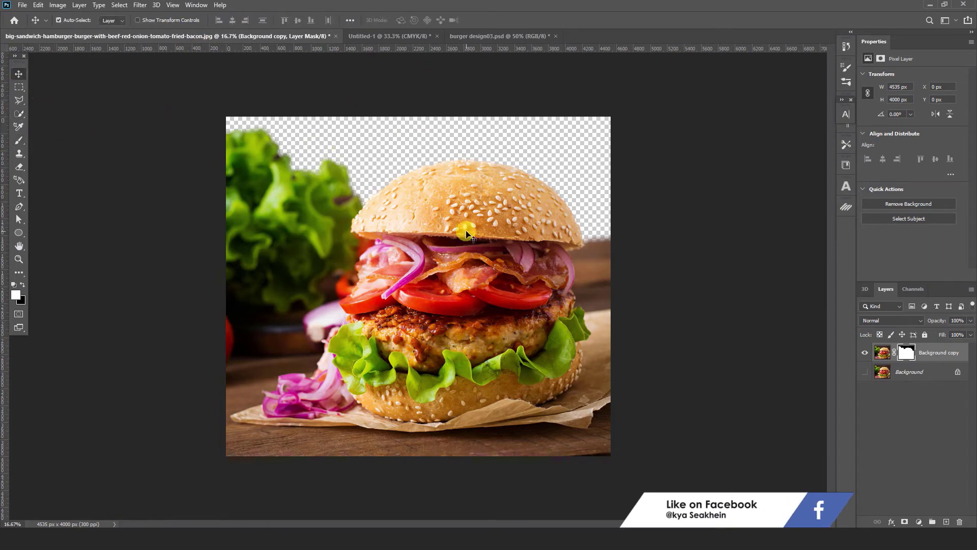
{"action": "left_click_drag", "start_coordinate": [472, 229], "coordinate": [419, 337]}
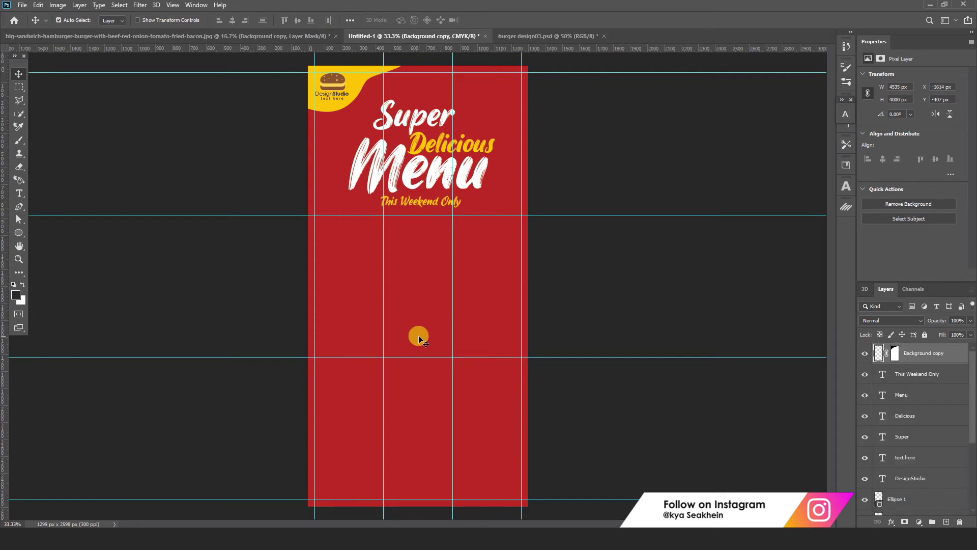
{"action": "right_click", "coordinate": [919, 359]}
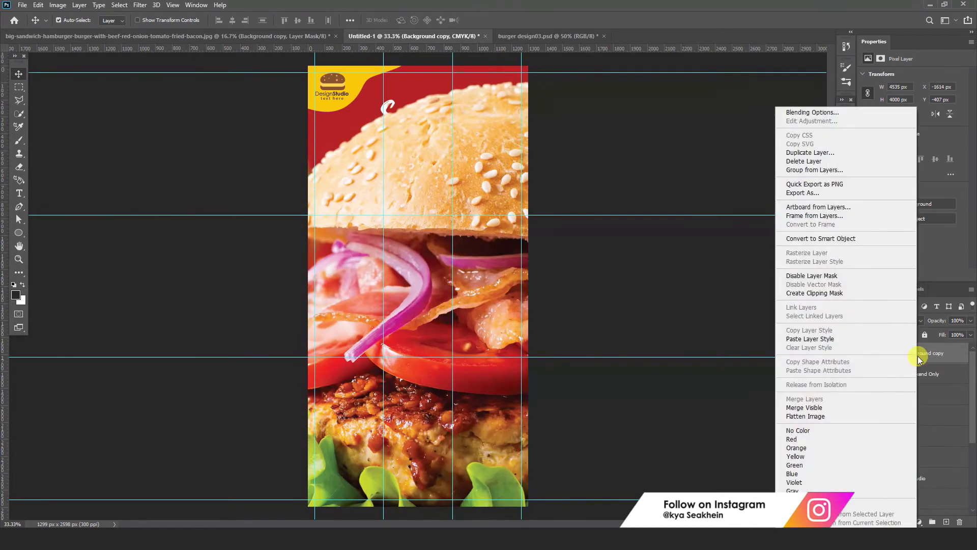
{"action": "left_click", "coordinate": [788, 238]}
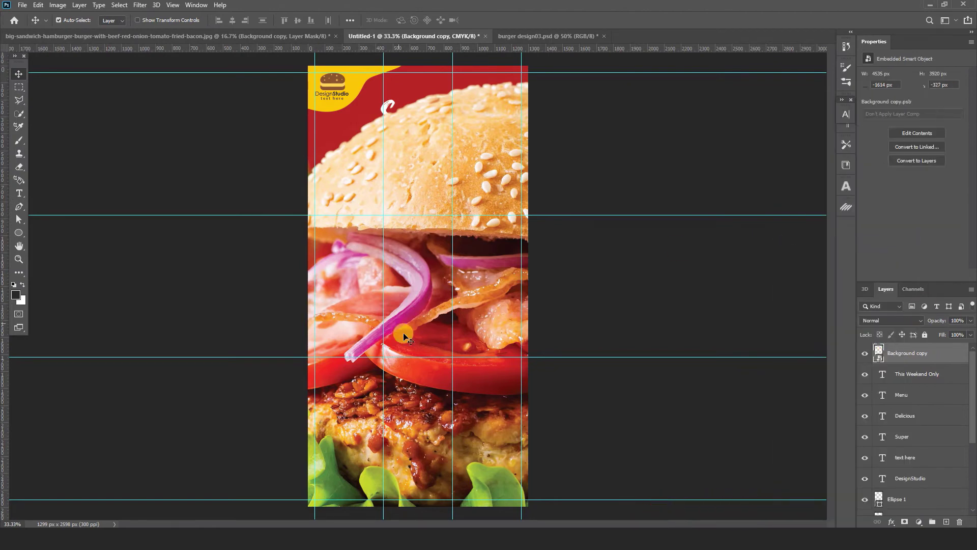
Scale the burger photo down to about 1676 by 1449 px, placing it below the This Weekend Only line
{"action": "key", "text": "ctrl+t"}
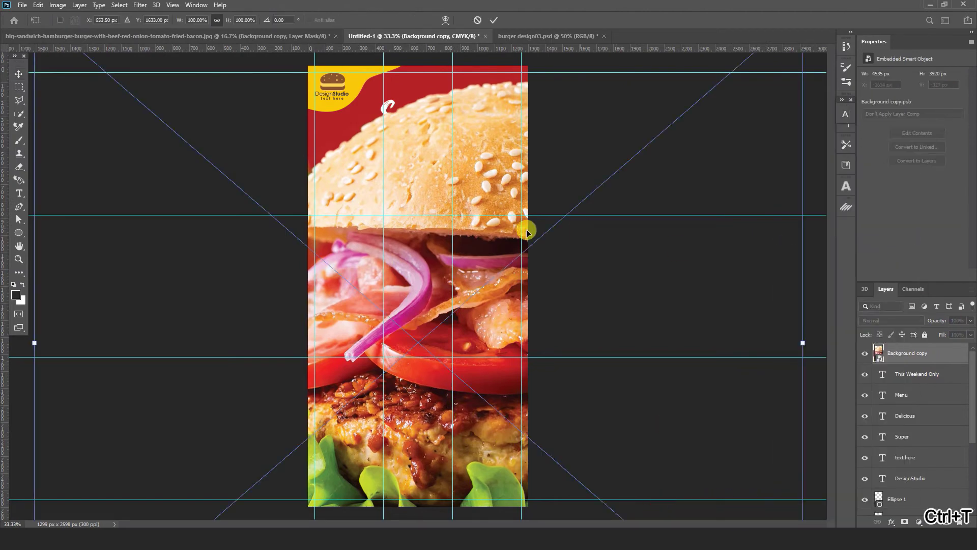
{"action": "key", "text": "ctrl+minus"}
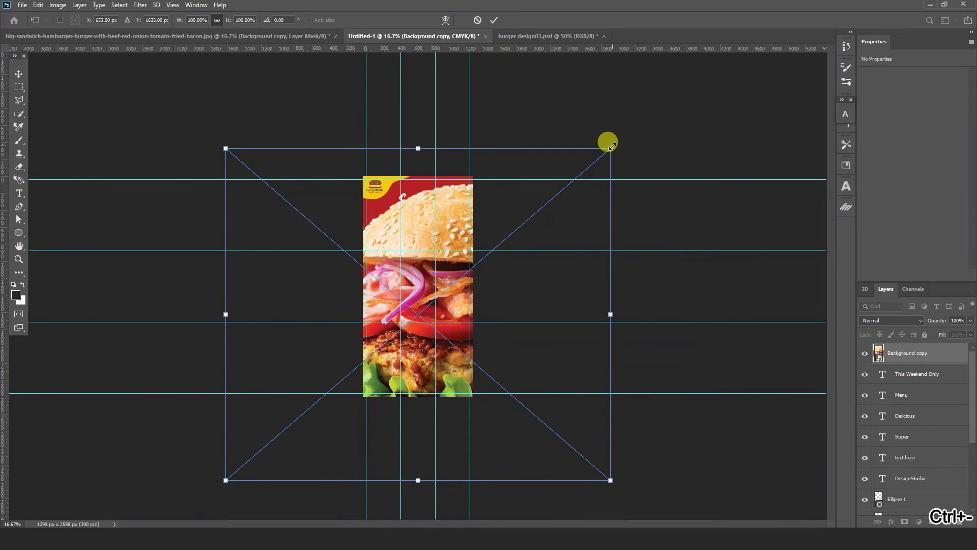
{"action": "left_click_drag", "start_coordinate": [608, 146], "coordinate": [471, 243]}
{"action": "key", "text": "Return"}
{"action": "key", "text": "ctrl+plus"}
{"action": "key", "text": "ctrl+plus"}
{"action": "key", "text": "ctrl+plus"}
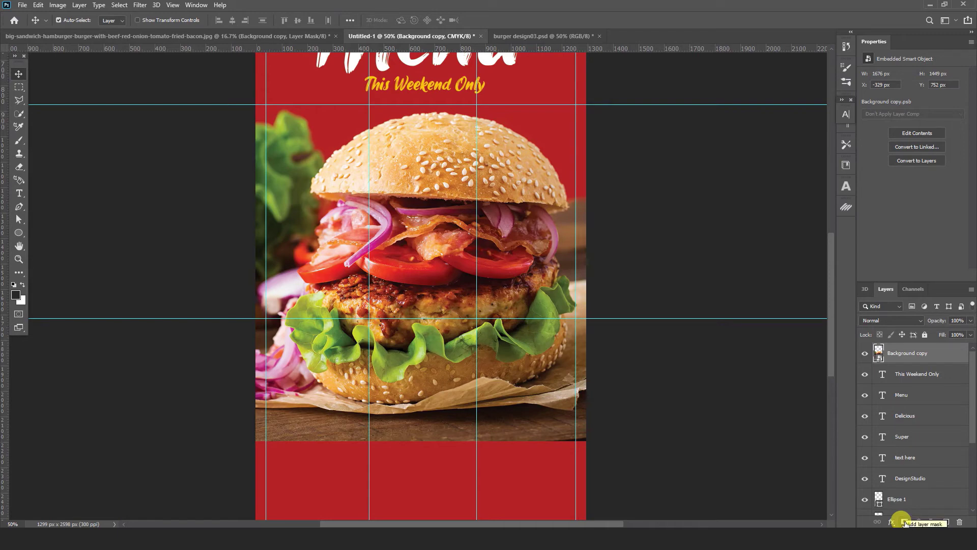
Add a layer mask to the burger photo and fade its lower wooden table edge into the red with the Gradient Tool
{"action": "left_click", "coordinate": [904, 521]}
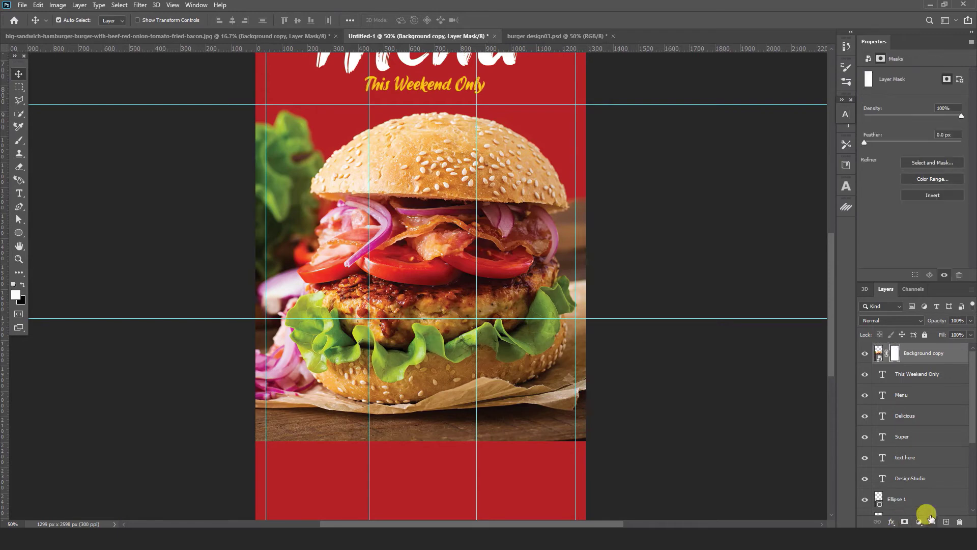
{"action": "left_click", "coordinate": [19, 272]}
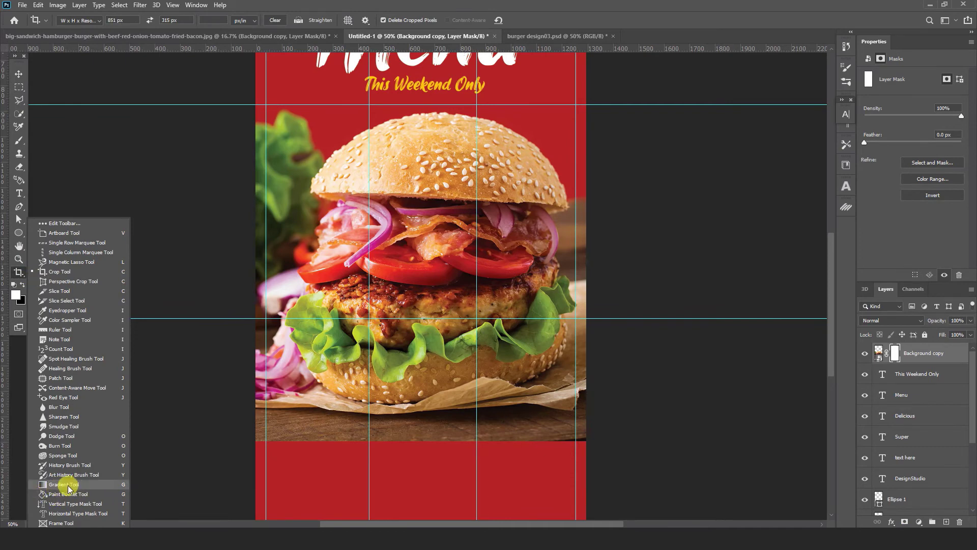
{"action": "left_click", "coordinate": [67, 485]}
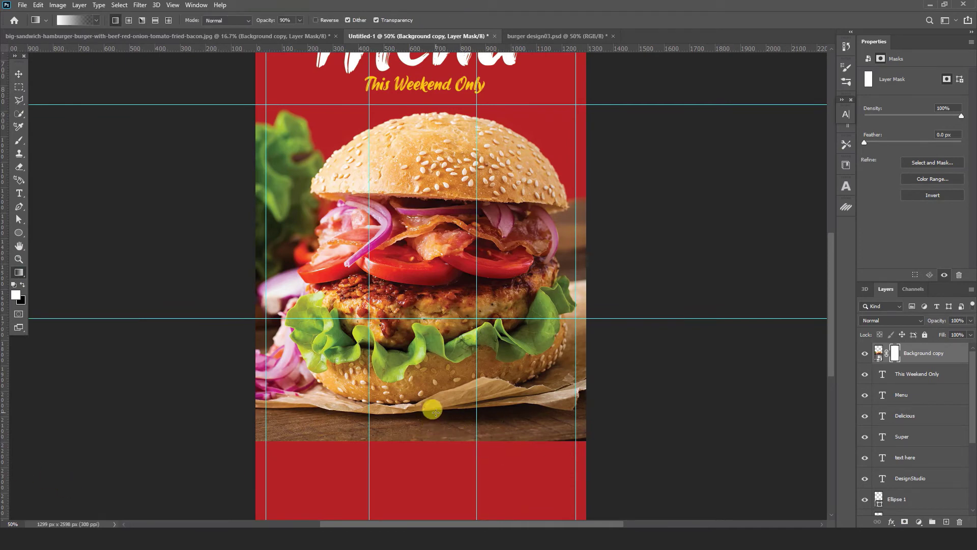
{"action": "left_click_drag", "start_coordinate": [430, 412], "coordinate": [434, 442]}
{"action": "left_click_drag", "start_coordinate": [434, 407], "coordinate": [446, 435]}
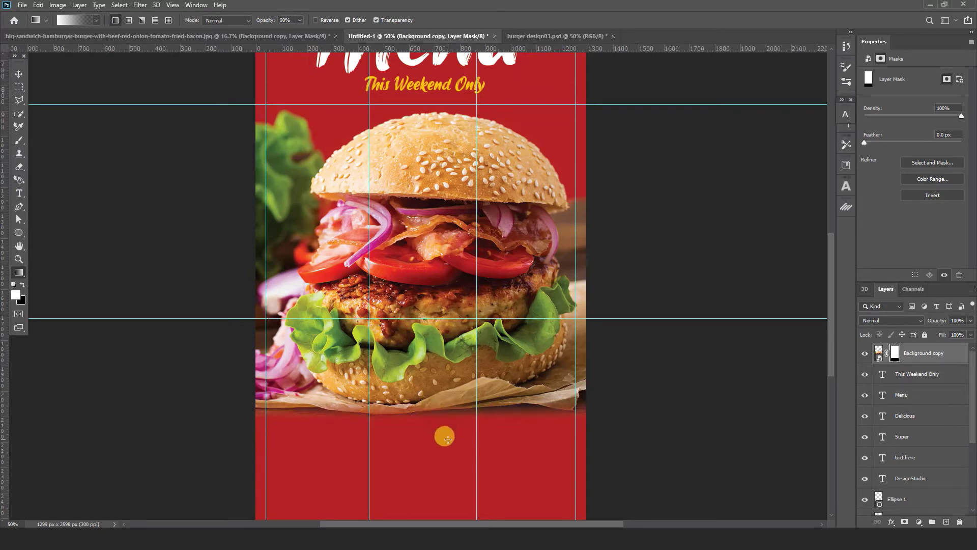
{"action": "key", "text": "ctrl+z"}
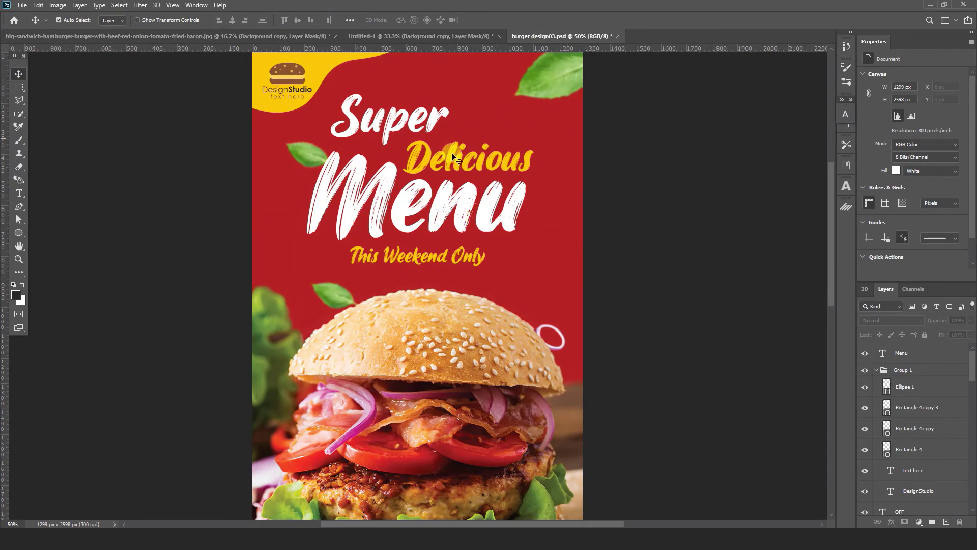
Copy the large green leaf from burger design03.psd into Untitled-1 and place it at the flyer's top-right corner
{"action": "left_click", "coordinate": [555, 83]}
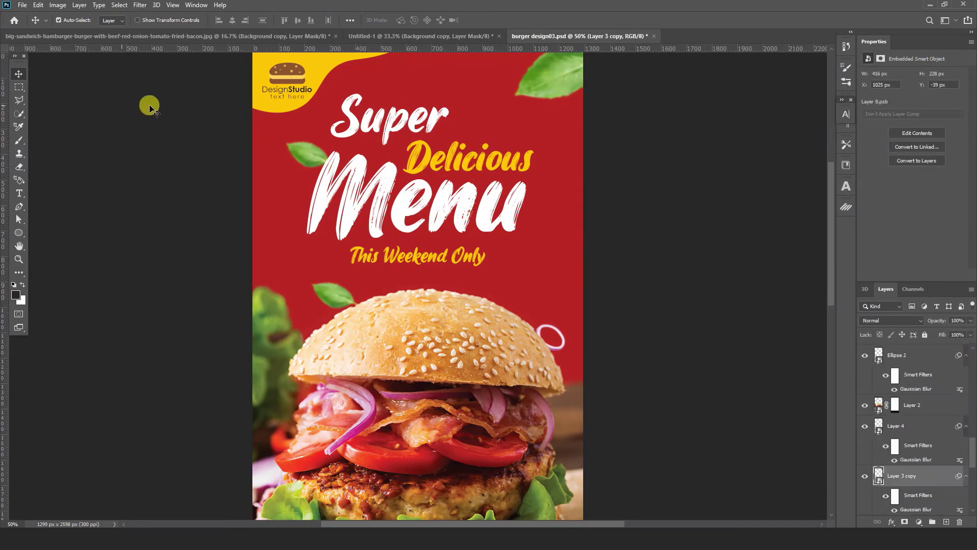
{"action": "left_click", "coordinate": [38, 6]}
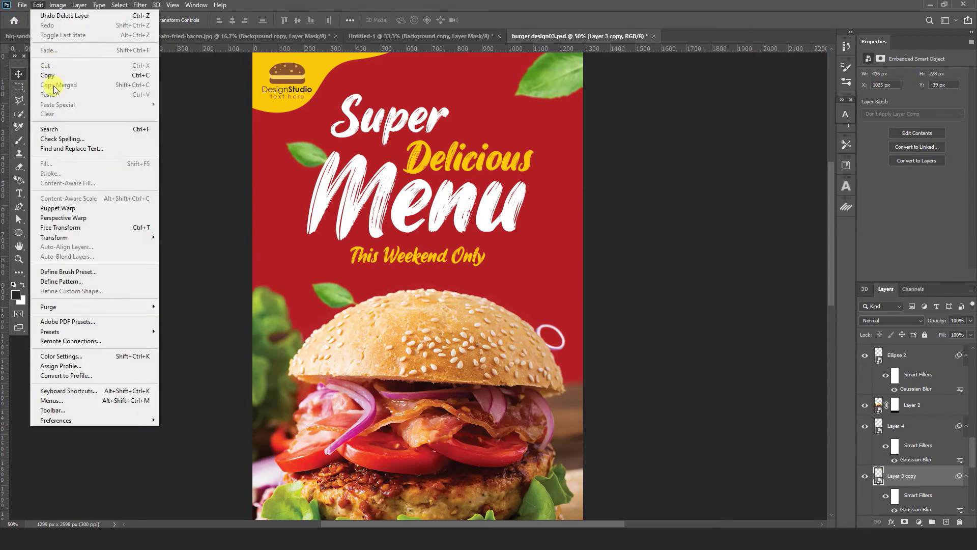
{"action": "left_click", "coordinate": [46, 75]}
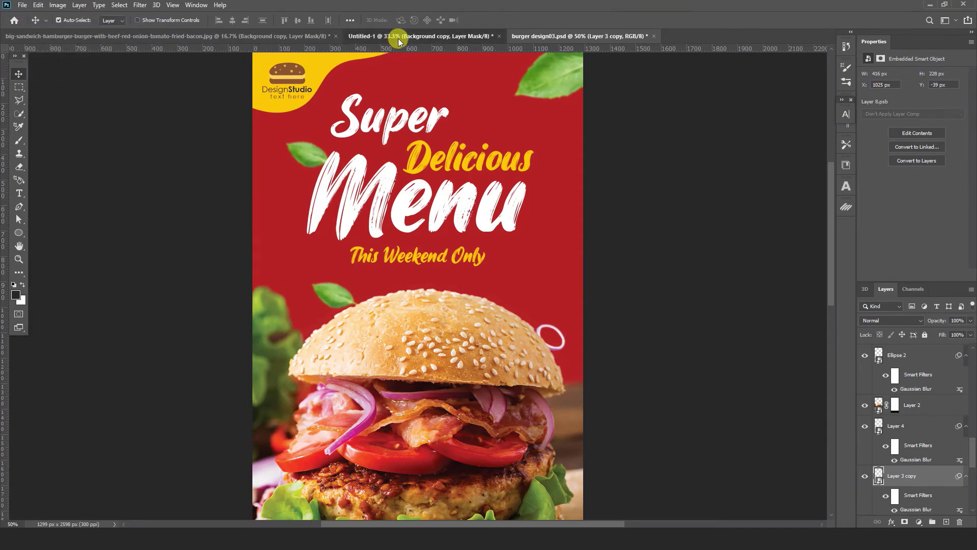
{"action": "left_click", "coordinate": [398, 37]}
{"action": "left_click", "coordinate": [37, 7]}
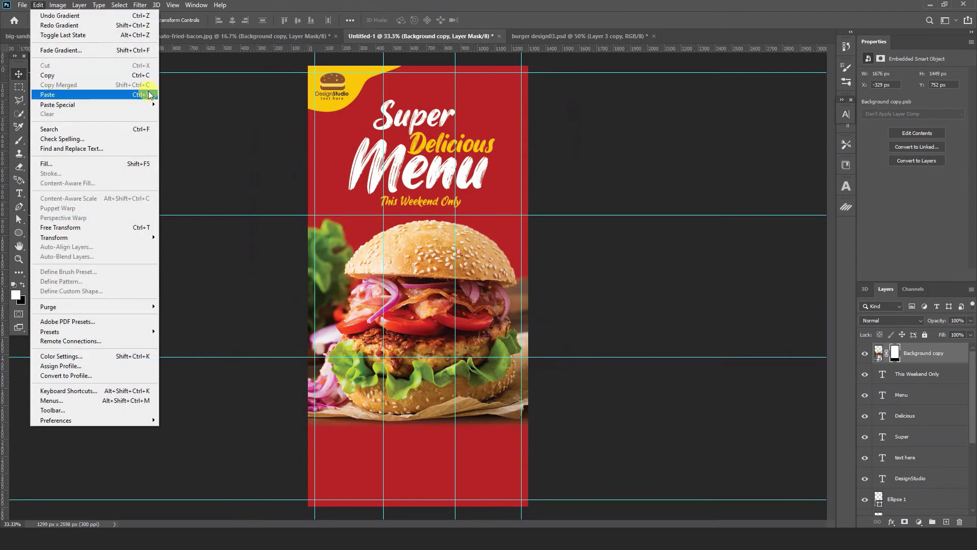
{"action": "mouse_move", "coordinate": [117, 105]}
{"action": "left_click", "coordinate": [185, 114]}
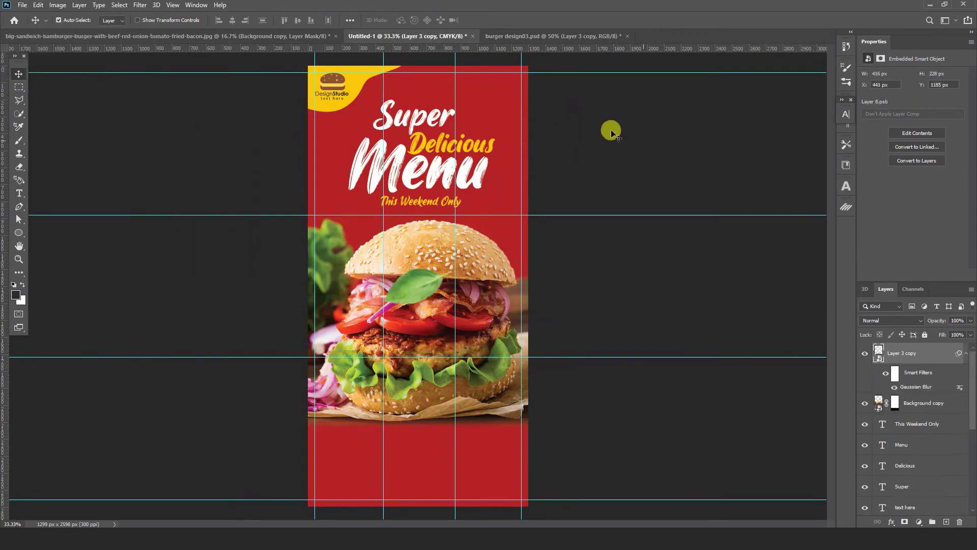
{"action": "left_click_drag", "start_coordinate": [419, 293], "coordinate": [508, 85]}
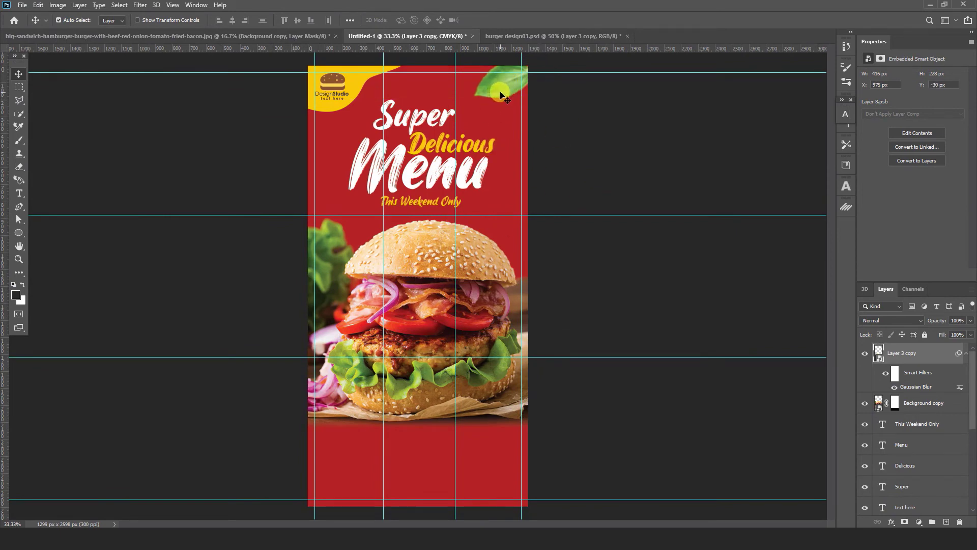
Duplicate the corner leaf, flip it horizontally, scale it to about 34.57%, rotate it about 26° and place it at the bun's upper left
{"action": "key", "text": "ctrl+j"}
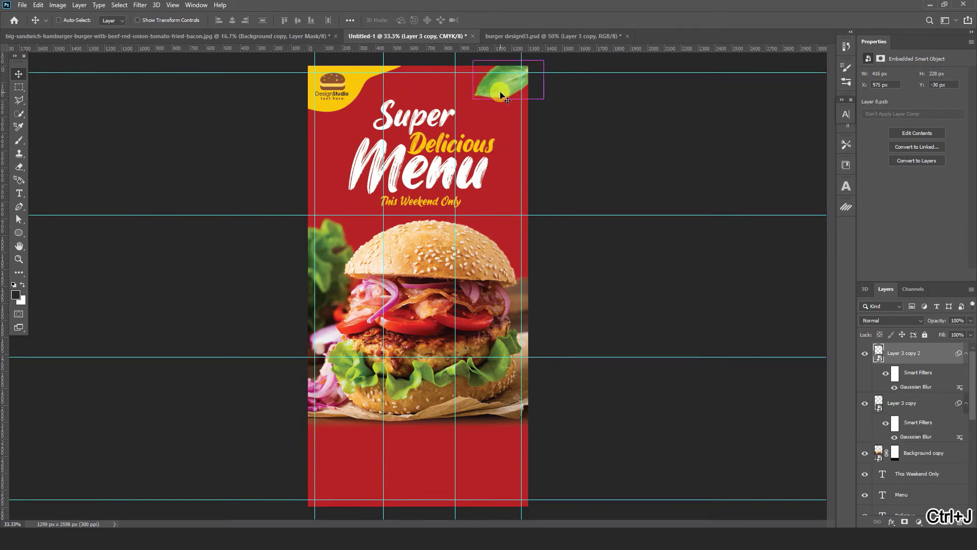
{"action": "key", "text": "ctrl+t"}
{"action": "left_click_drag", "start_coordinate": [501, 92], "coordinate": [374, 235]}
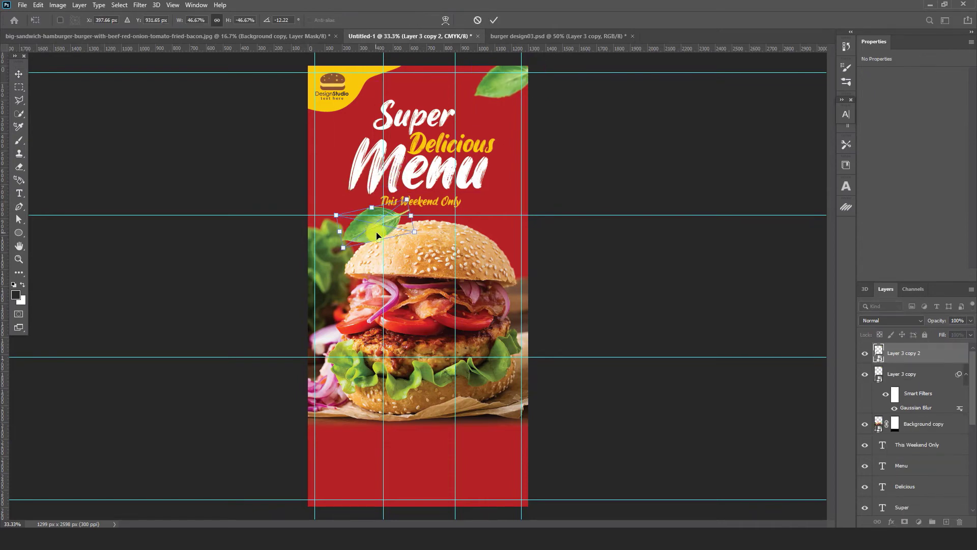
{"action": "right_click", "coordinate": [377, 235]}
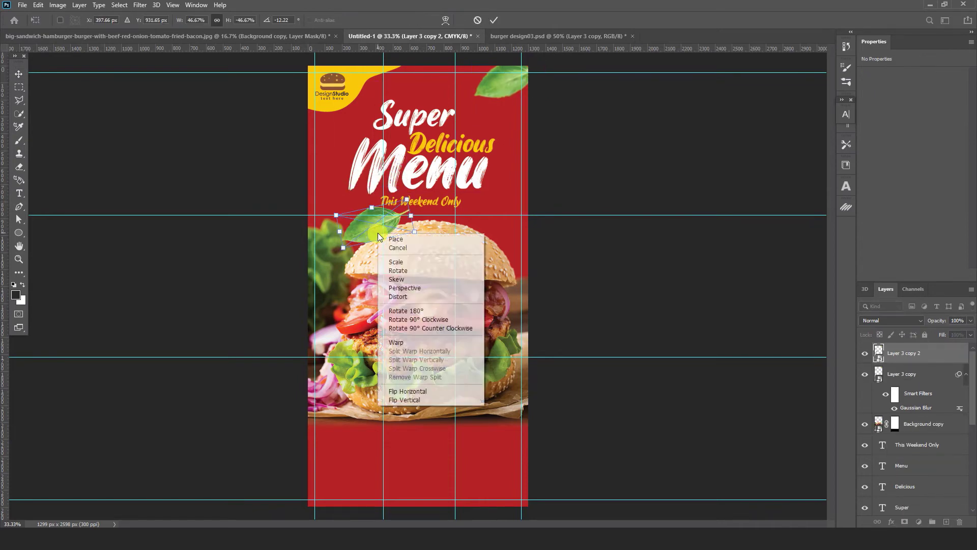
{"action": "left_click", "coordinate": [408, 393]}
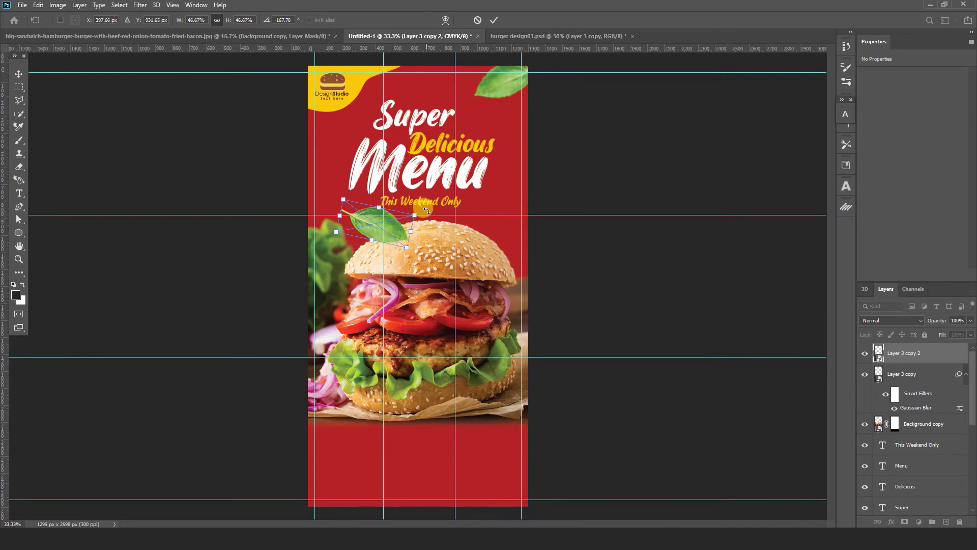
{"action": "left_click_drag", "start_coordinate": [426, 211], "coordinate": [288, 217]}
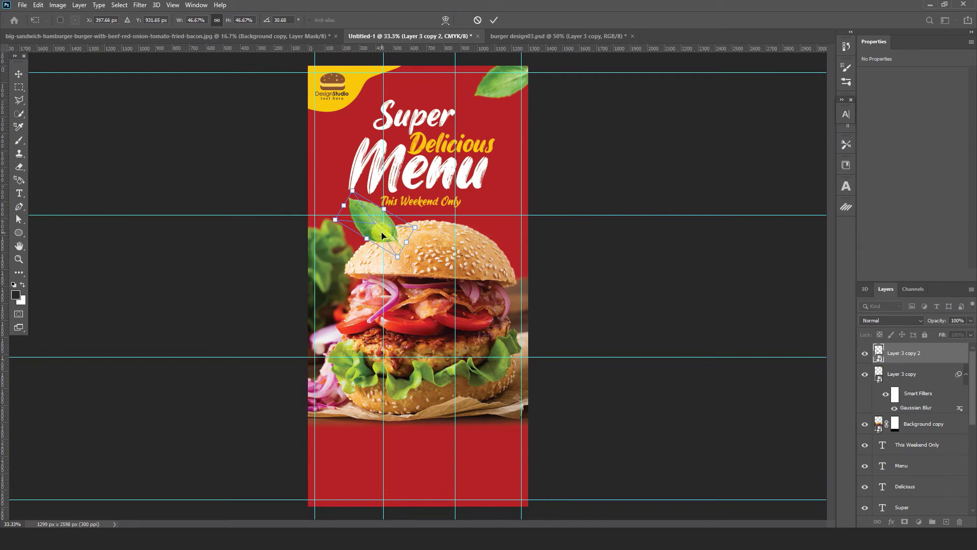
{"action": "left_click_drag", "start_coordinate": [382, 235], "coordinate": [423, 219]}
{"action": "left_click", "coordinate": [494, 19]}
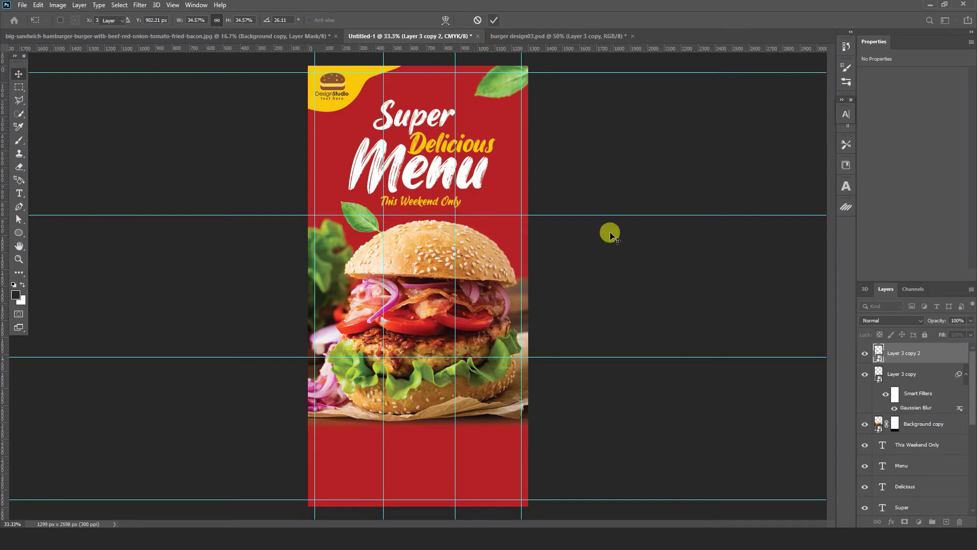
{"action": "key", "text": "ctrl+f"}
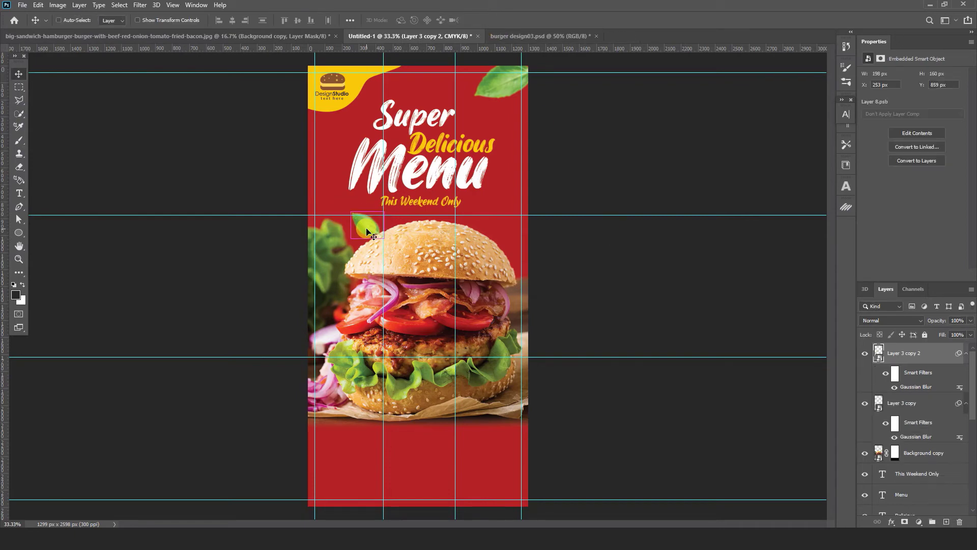
Duplicate the small leaf to the upper left of the Menu headline and bring the Menu text to the front
{"action": "key", "text": "ctrl+j"}
{"action": "left_click_drag", "start_coordinate": [367, 228], "coordinate": [346, 140]}
{"action": "left_click", "coordinate": [407, 177]}
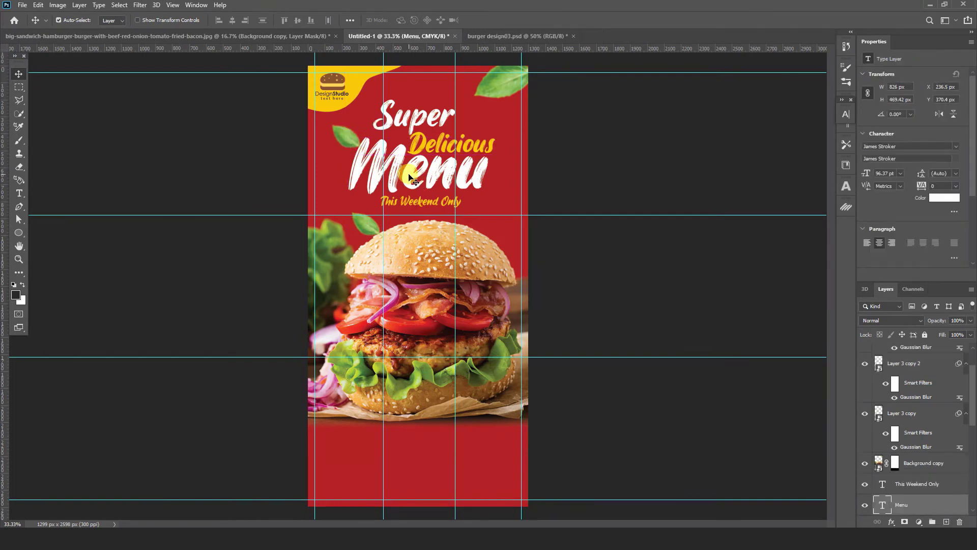
{"action": "key", "text": "ctrl+shift+bracketright"}
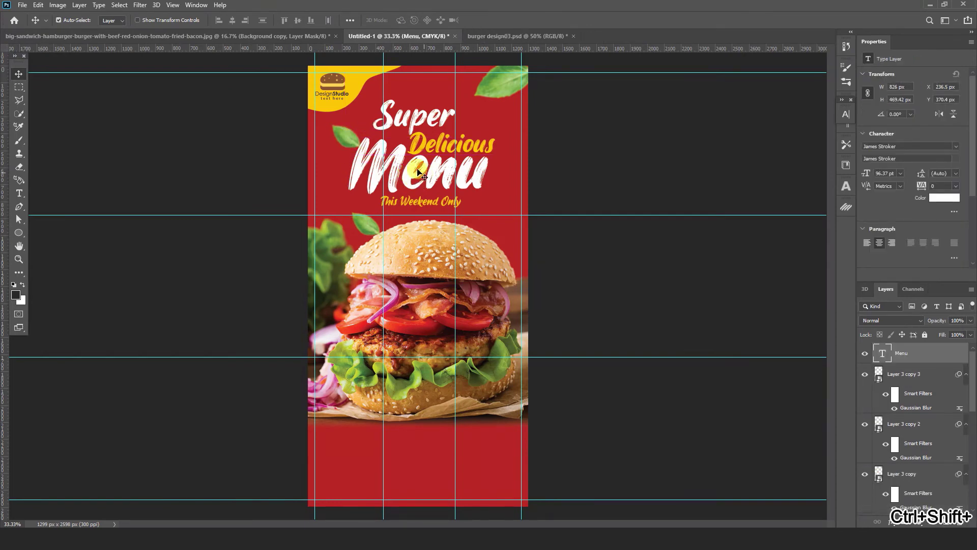
Bring the burger photo to the front of the layer stack, then clear the layer selection
{"action": "left_click", "coordinate": [484, 260]}
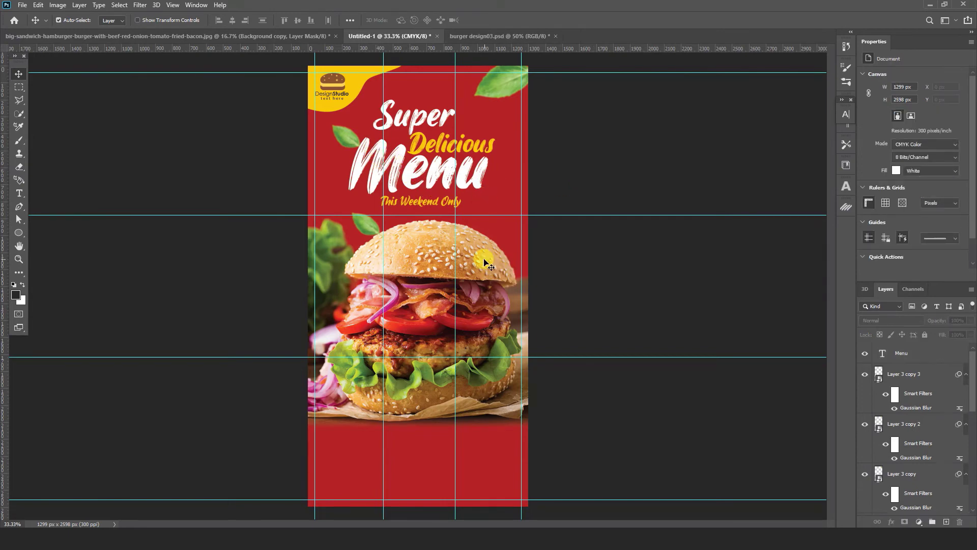
{"action": "key", "text": "ctrl+shift+bracketright"}
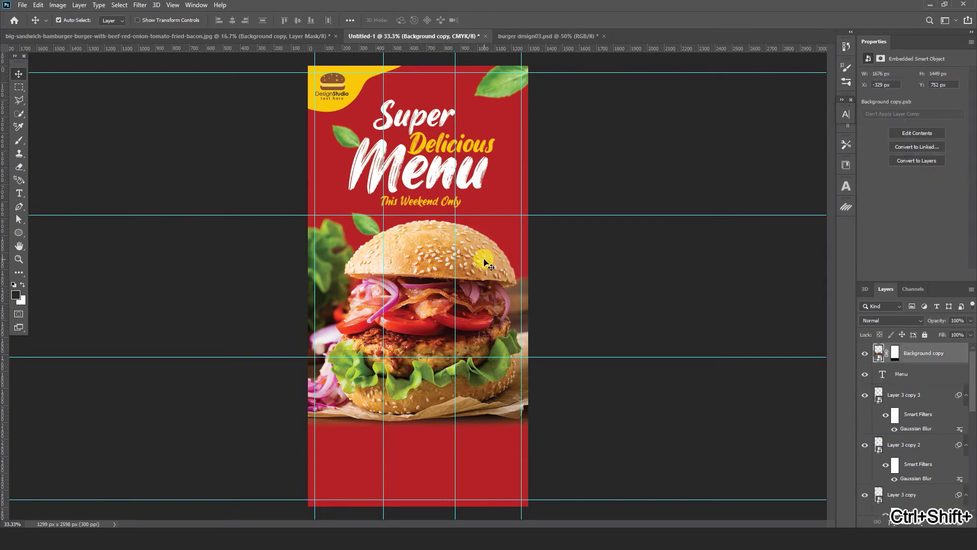
{"action": "left_click", "coordinate": [618, 278]}
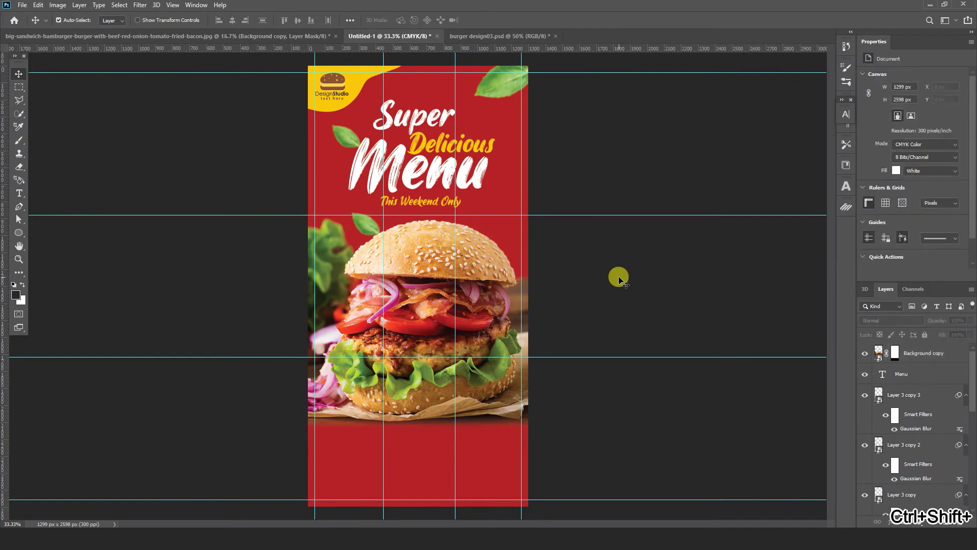
Copy the onion ring from burger design03.psd into Untitled-1 and place it at the bun's upper right
{"action": "left_click", "coordinate": [476, 37]}
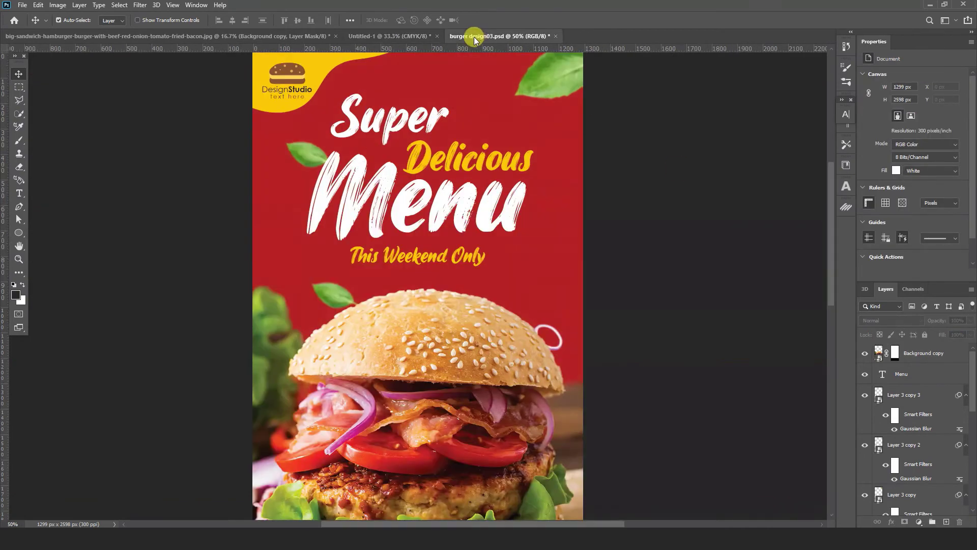
{"action": "left_click", "coordinate": [563, 351]}
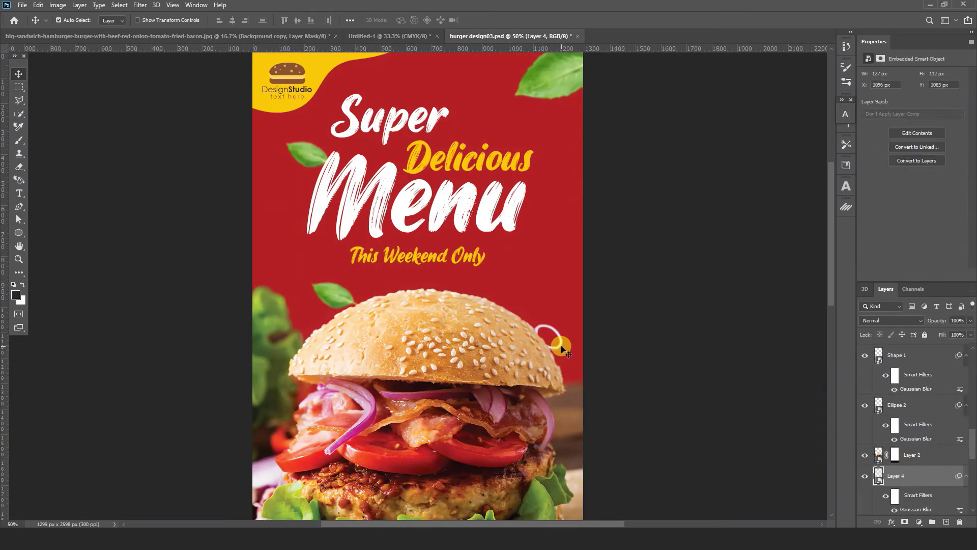
{"action": "left_click", "coordinate": [39, 5]}
{"action": "left_click", "coordinate": [50, 75]}
{"action": "left_click", "coordinate": [403, 37]}
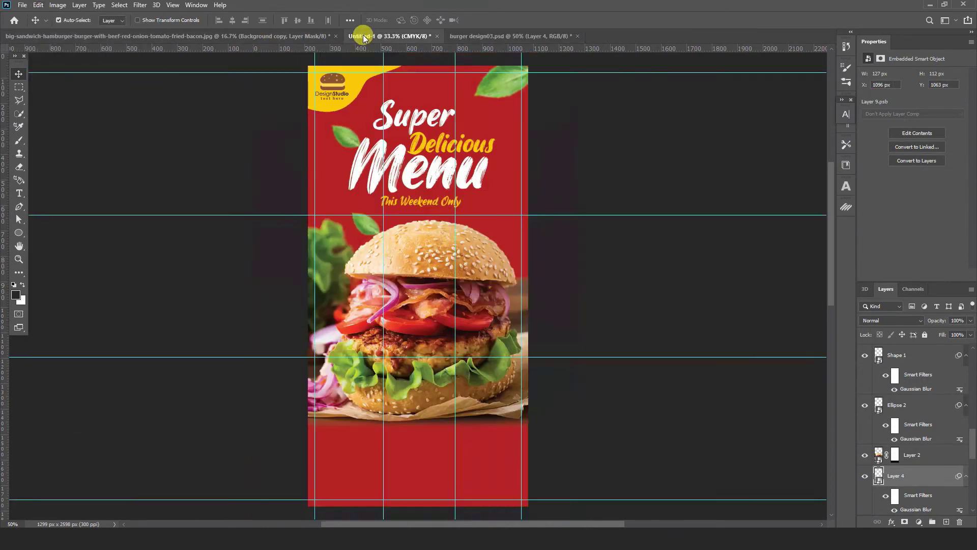
{"action": "left_click", "coordinate": [39, 5]}
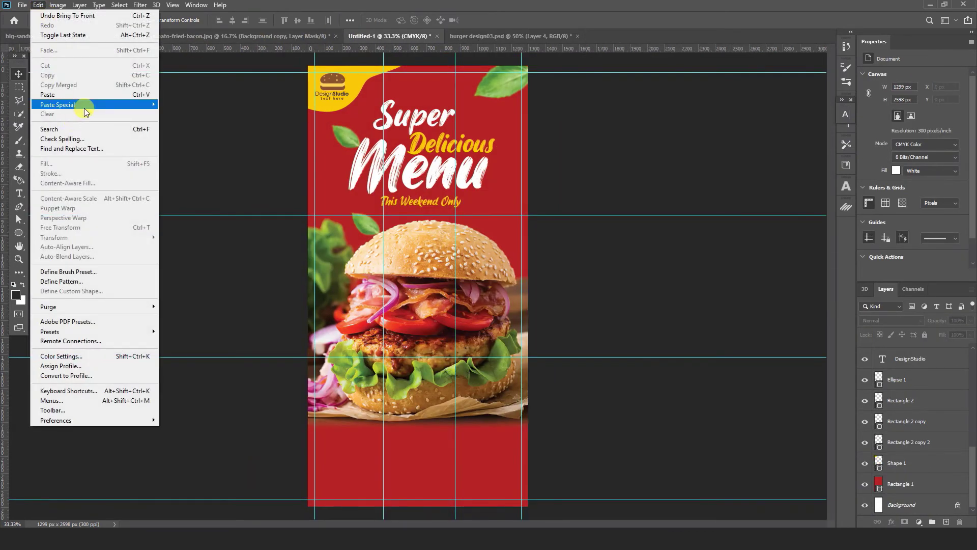
{"action": "mouse_move", "coordinate": [83, 108]}
{"action": "left_click", "coordinate": [182, 114]}
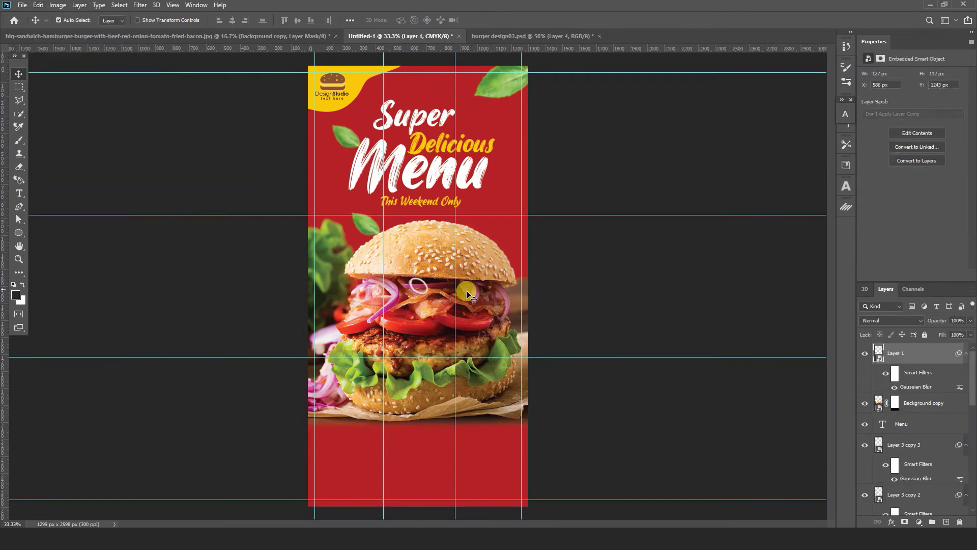
{"action": "left_click_drag", "start_coordinate": [427, 294], "coordinate": [505, 249]}
Bring the burger photo in front of the onion ring, then nudge the ring about 6 px towards the bun
{"action": "left_click", "coordinate": [485, 264]}
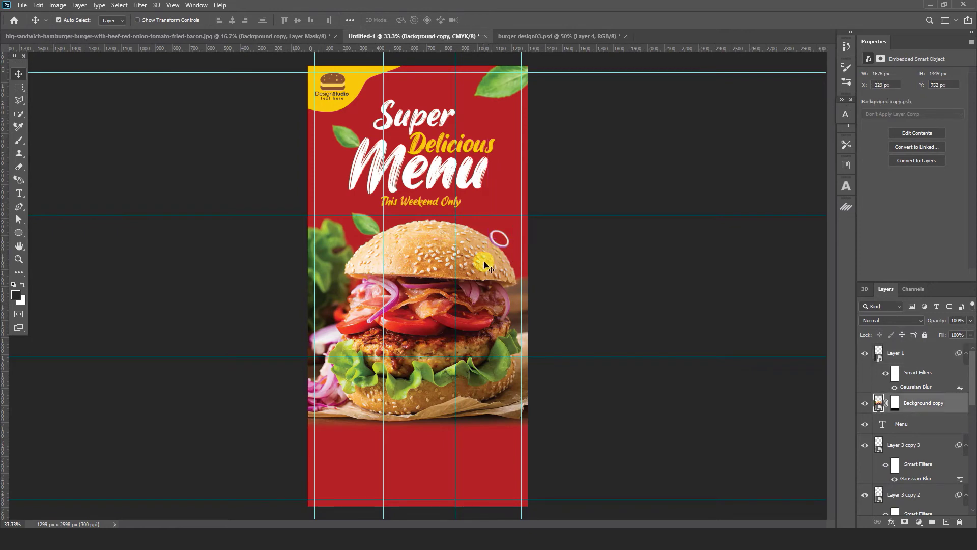
{"action": "key", "text": "ctrl+shift+bracketright"}
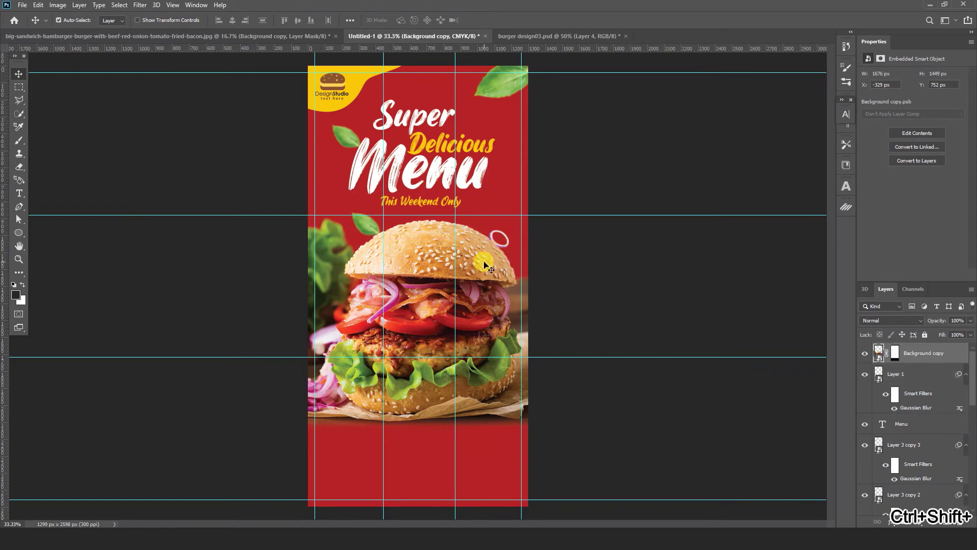
{"action": "left_click", "coordinate": [508, 245]}
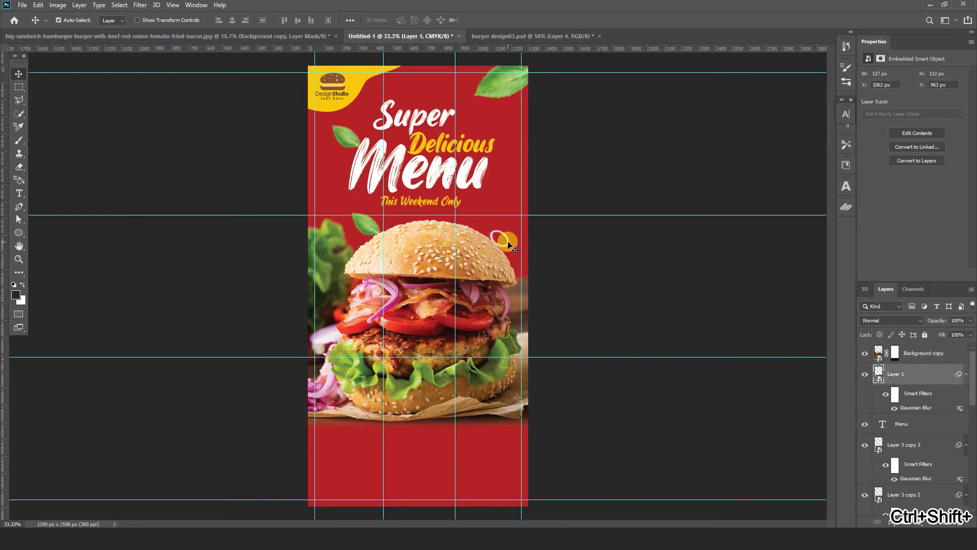
{"action": "key", "text": "Left"}
{"action": "key", "text": "Left"}
{"action": "key", "text": "Left"}
{"action": "key", "text": "Left"}
{"action": "key", "text": "Left"}
{"action": "key", "text": "Left"}
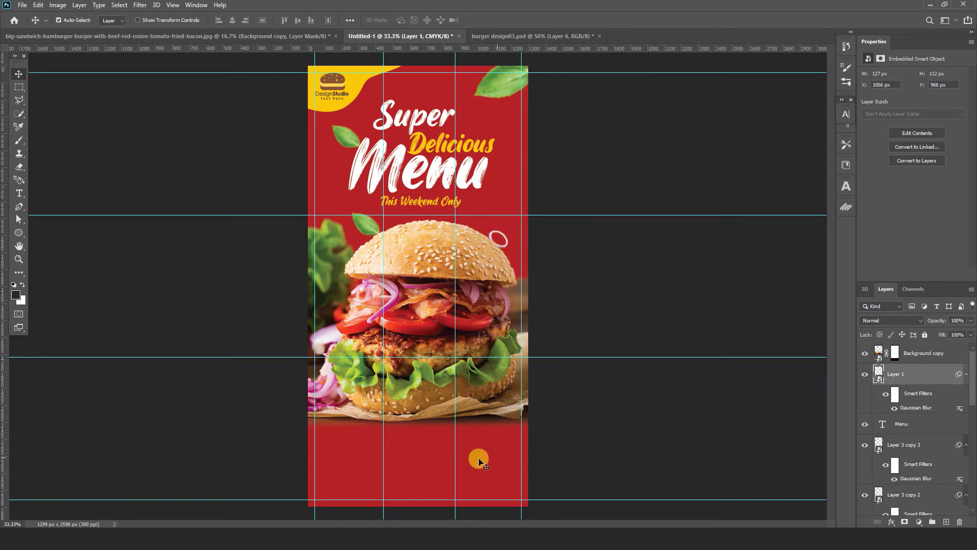
Draw a circle about 408 px wide over the burger photo's lower edge and fill it with the logo shape's yellow, #ffc907
{"action": "left_click", "coordinate": [498, 36]}
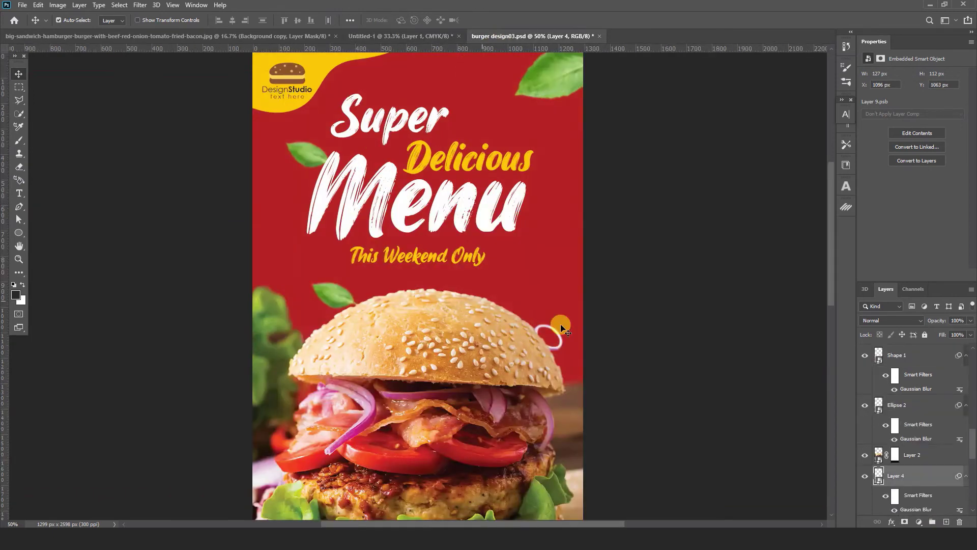
{"action": "left_click_drag", "start_coordinate": [830, 254], "coordinate": [835, 357]}
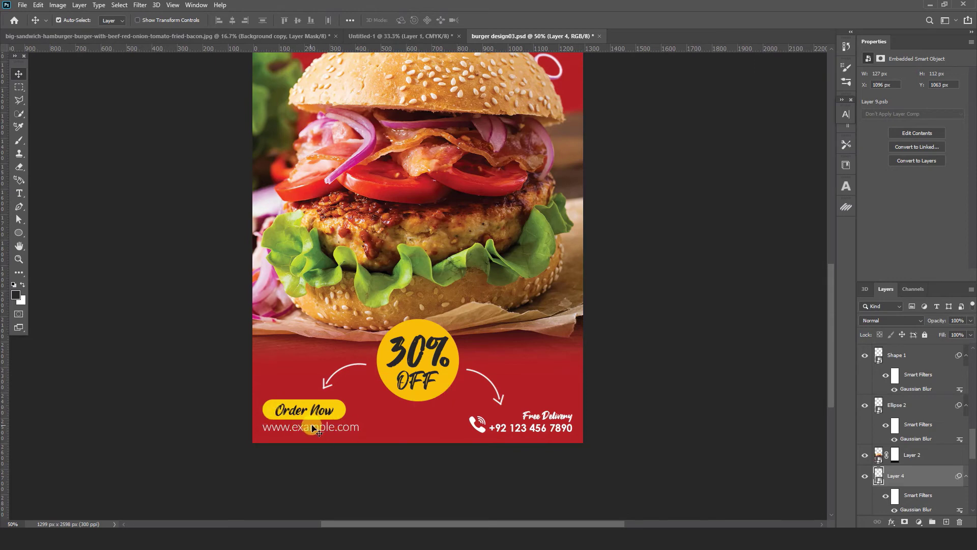
{"action": "left_click", "coordinate": [420, 36]}
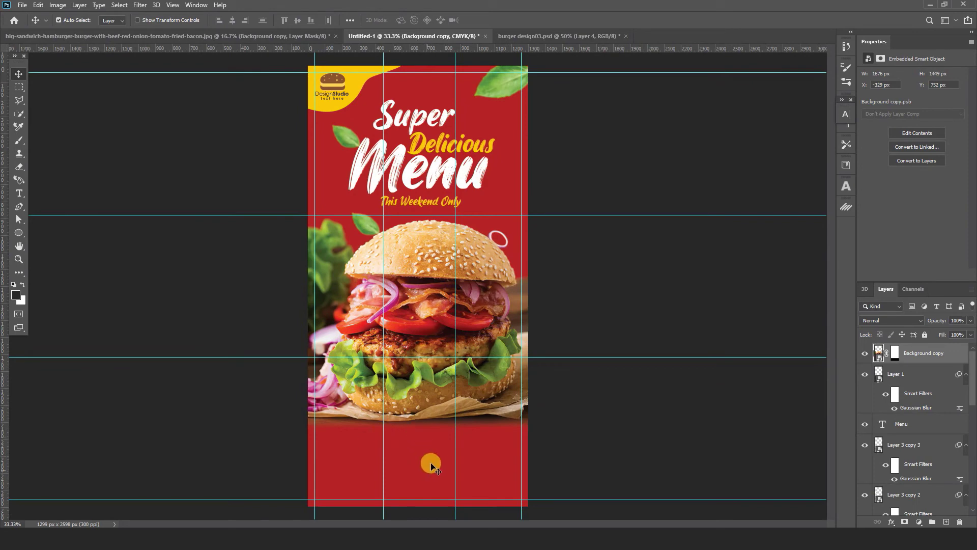
{"action": "left_click", "coordinate": [17, 234]}
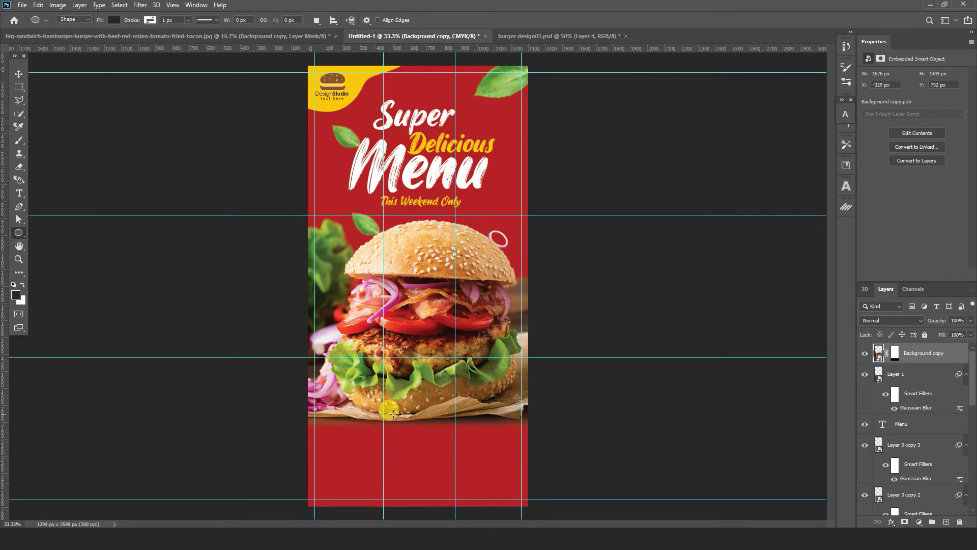
{"action": "mouse_move", "coordinate": [393, 414]}
{"action": "left_mouse_down"}
{"action": "mouse_move", "coordinate": [429, 449]}
{"action": "mouse_move", "coordinate": [440, 443]}
{"action": "mouse_move", "coordinate": [420, 450]}
{"action": "left_mouse_up"}
{"action": "left_click", "coordinate": [19, 74]}
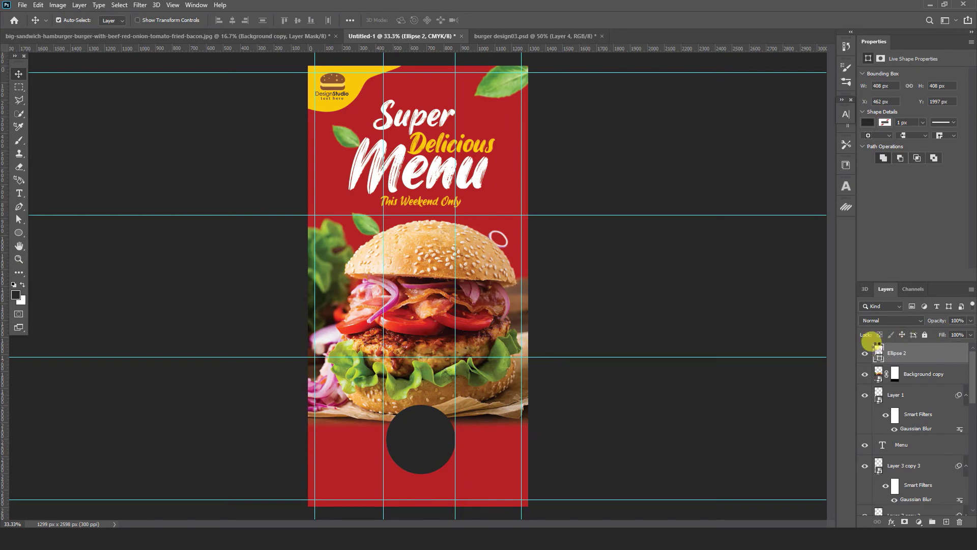
{"action": "double_click", "coordinate": [881, 351]}
{"action": "left_click", "coordinate": [363, 87]}
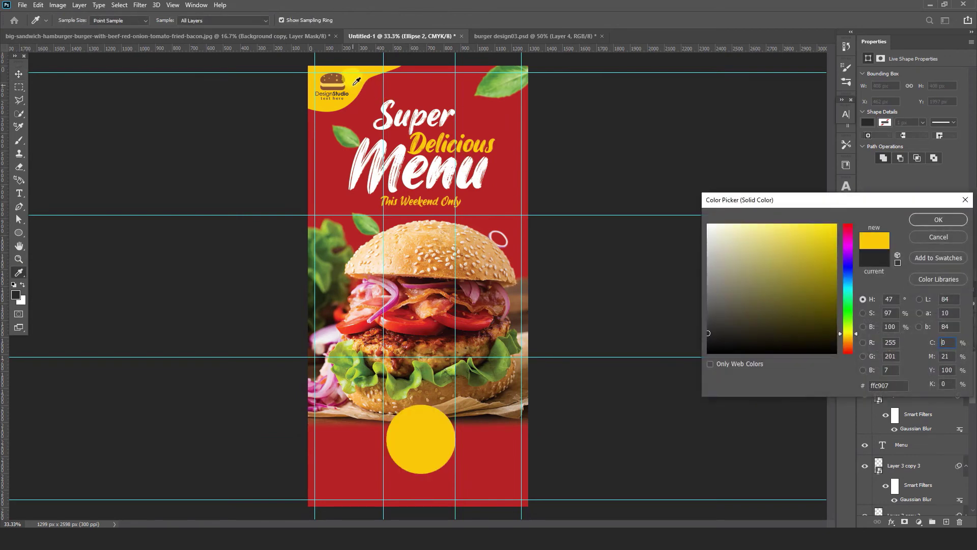
{"action": "left_click", "coordinate": [917, 220]}
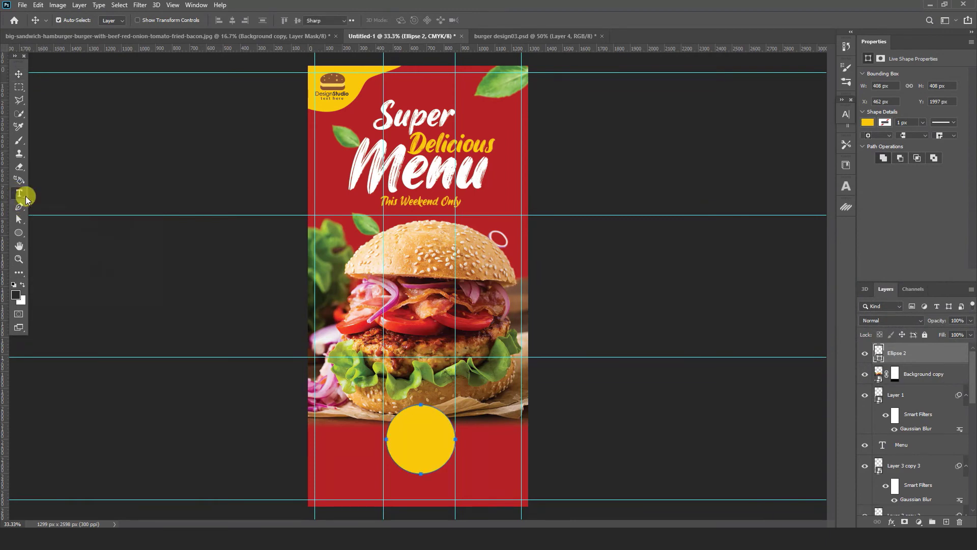
Add the text 30% beside the yellow circle and set its font to Fontjek Regular
{"action": "left_click", "coordinate": [18, 195]}
{"action": "left_click", "coordinate": [338, 467]}
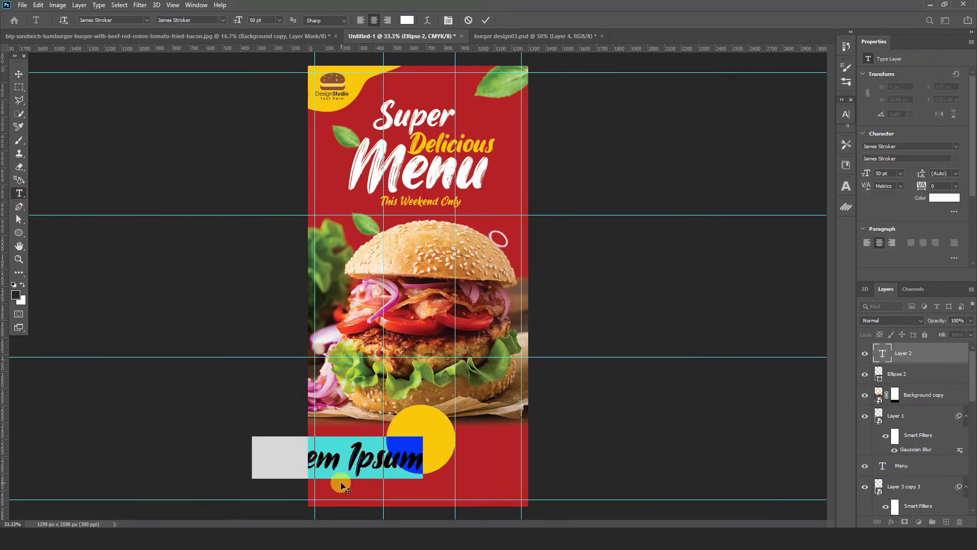
{"action": "type", "text": "30"}
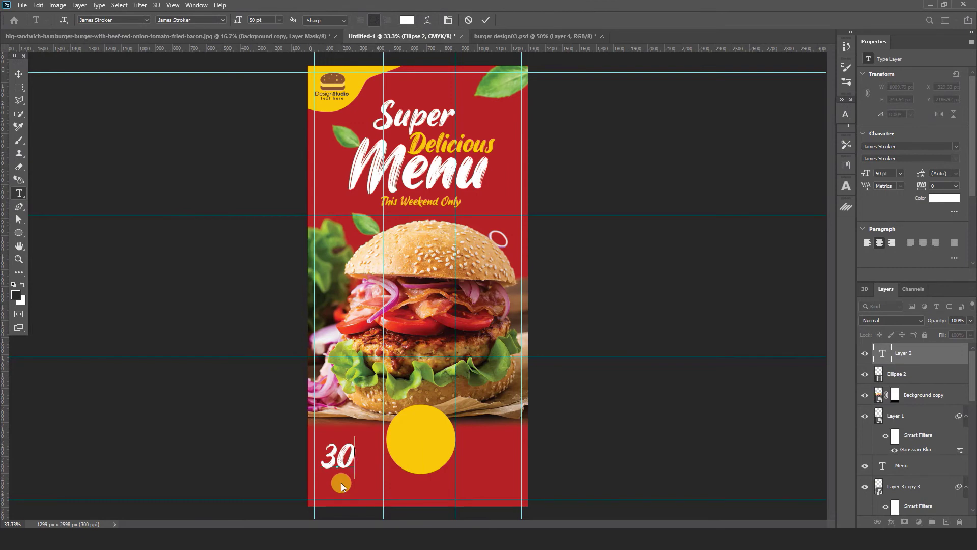
{"action": "type", "text": "%"}
{"action": "key", "text": "ctrl+a"}
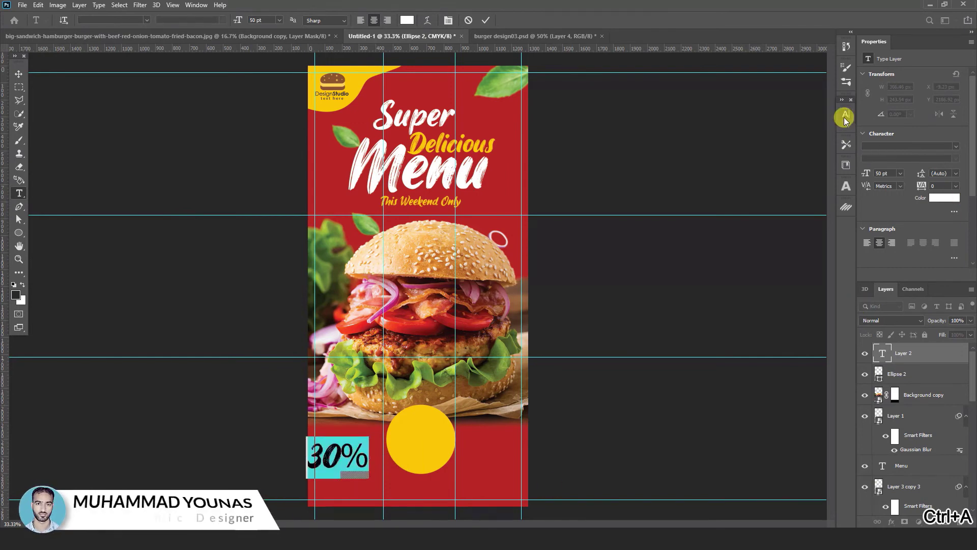
{"action": "left_click", "coordinate": [845, 116]}
{"action": "left_click", "coordinate": [760, 127]}
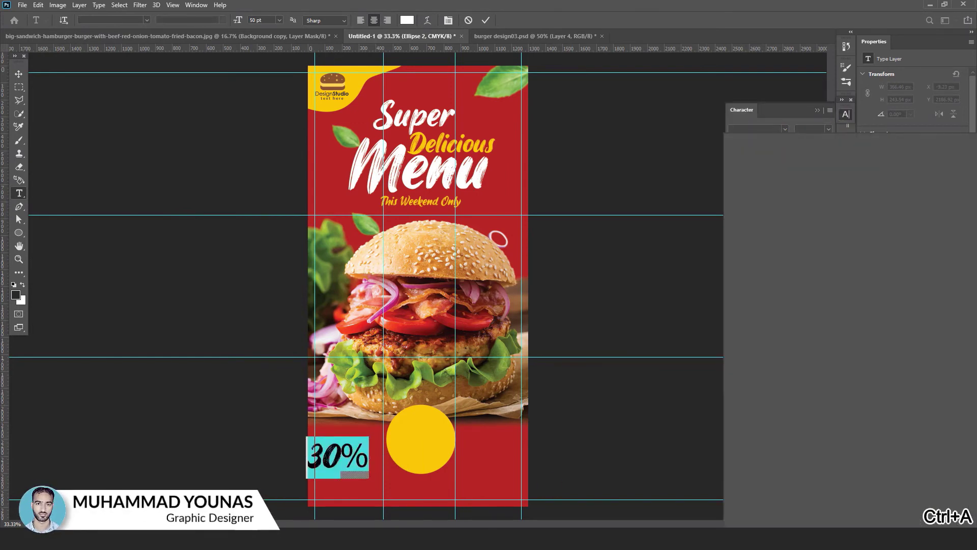
{"action": "type", "text": "fon"}
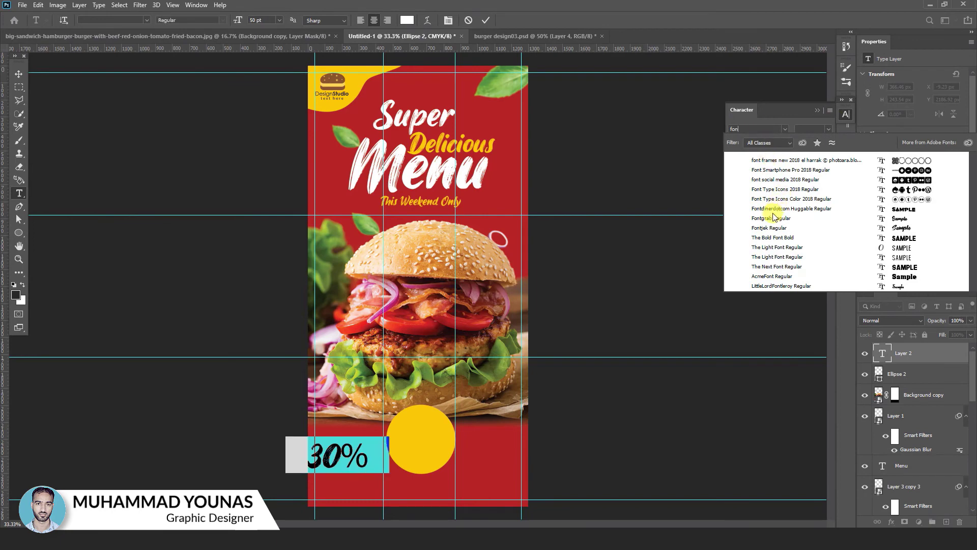
{"action": "left_click", "coordinate": [769, 230]}
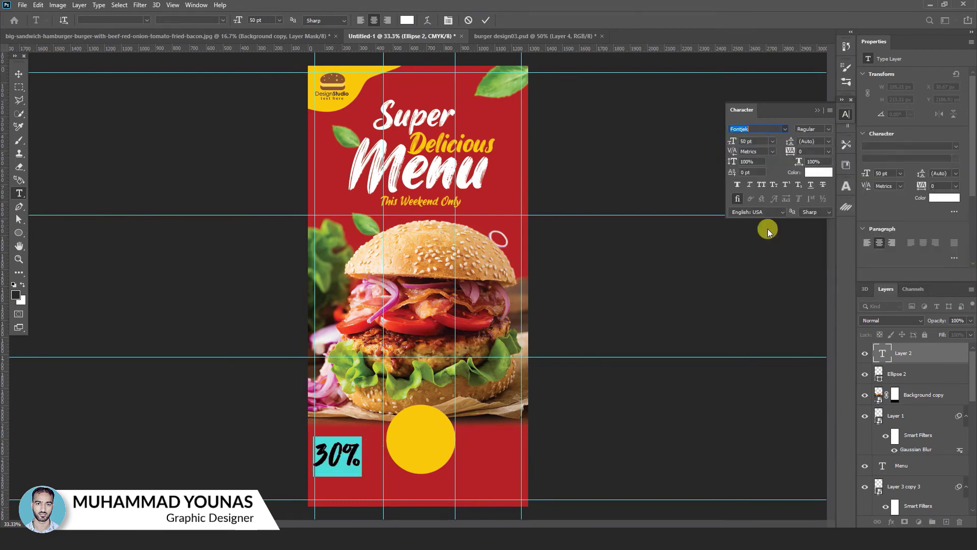
Move the 30% text onto the upper half of the yellow circle and color it dark gray, #282828
{"action": "left_click", "coordinate": [18, 76]}
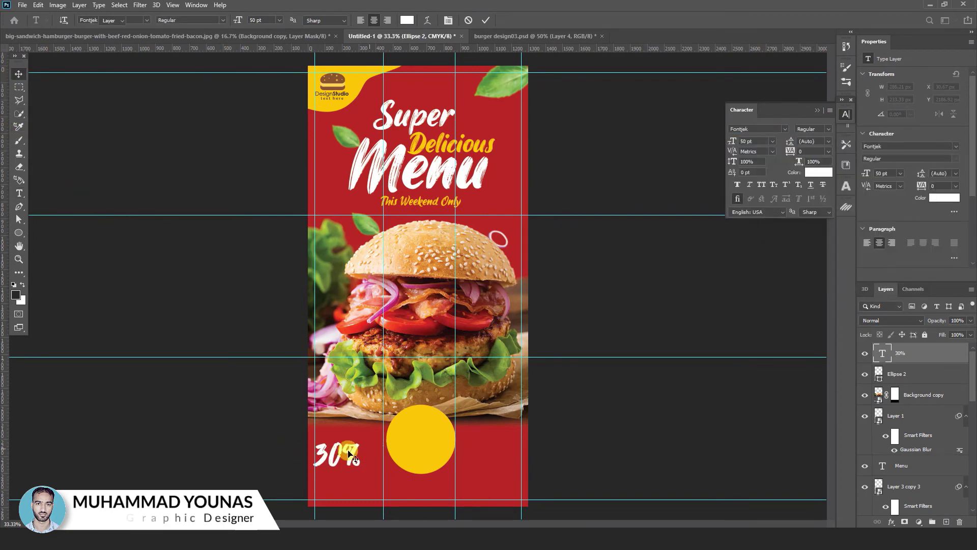
{"action": "left_click_drag", "start_coordinate": [354, 450], "coordinate": [438, 428]}
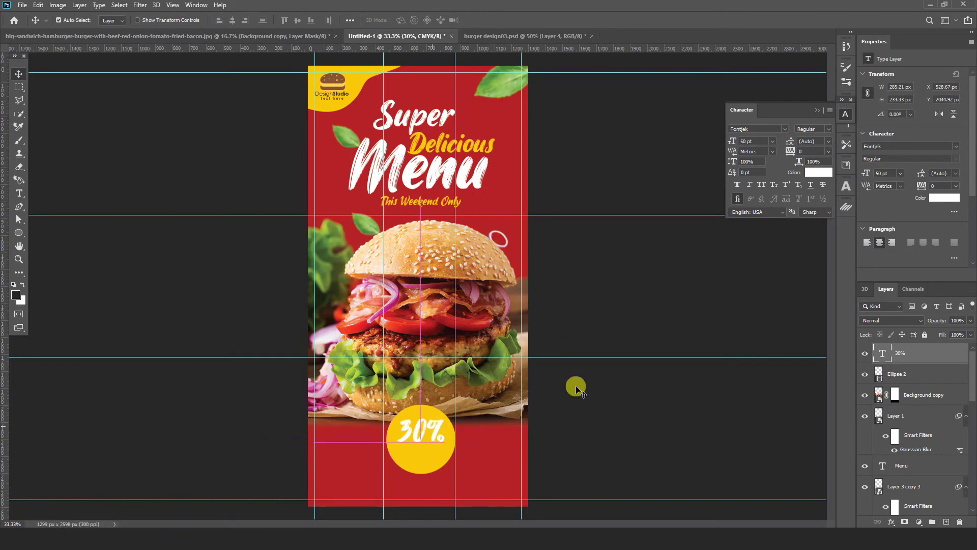
{"action": "left_click", "coordinate": [945, 198]}
{"action": "left_click", "coordinate": [634, 287]}
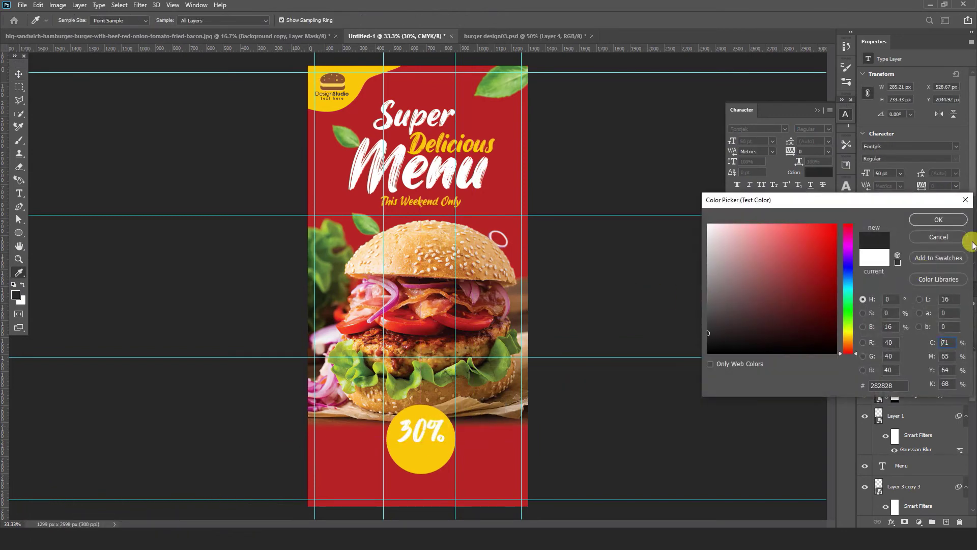
{"action": "left_click", "coordinate": [939, 219]}
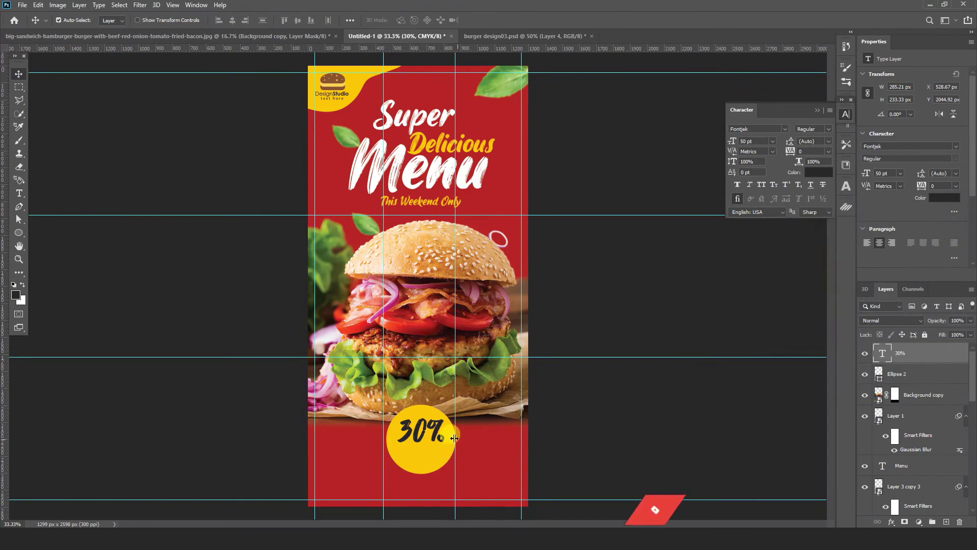
Duplicate the 30% text just below the original and change the copy's wording to OFF
{"action": "left_click_drag", "start_coordinate": [443, 433], "coordinate": [436, 454]}
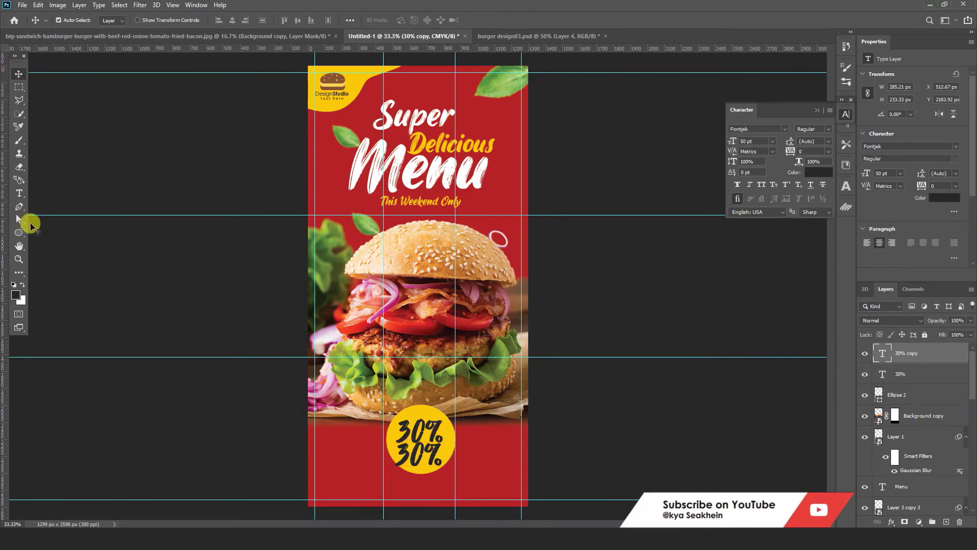
{"action": "left_click", "coordinate": [19, 196]}
{"action": "left_click", "coordinate": [425, 447]}
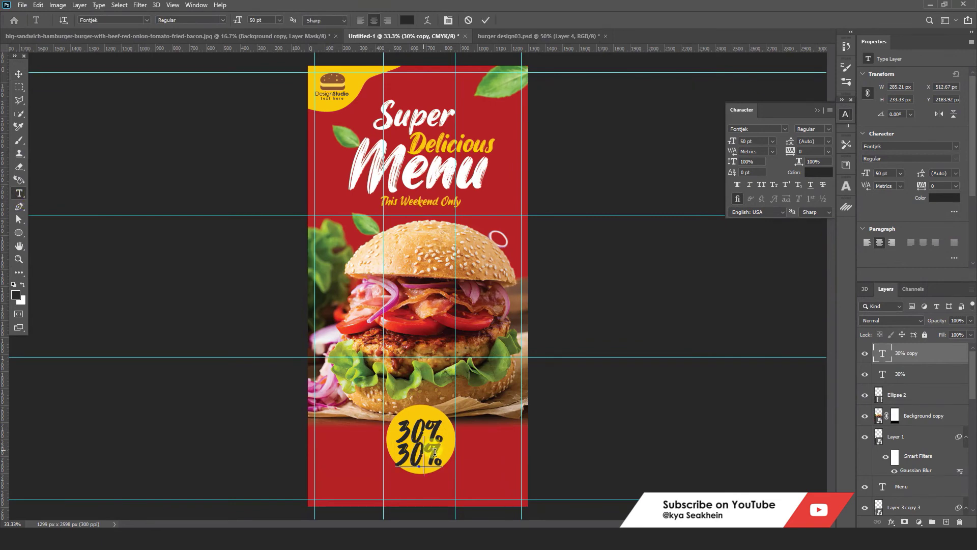
{"action": "key", "text": "ctrl+a"}
{"action": "type", "text": "OFF"}
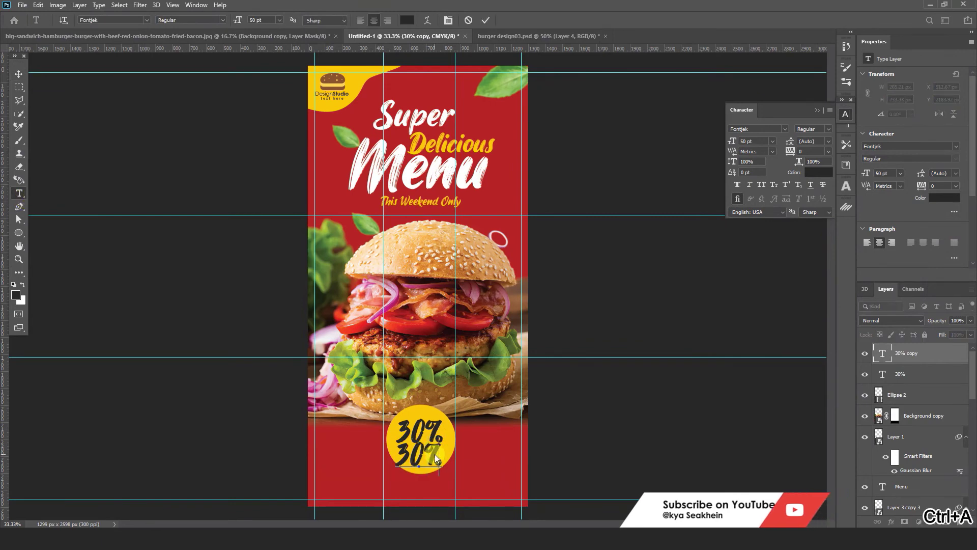
{"action": "left_click", "coordinate": [18, 76]}
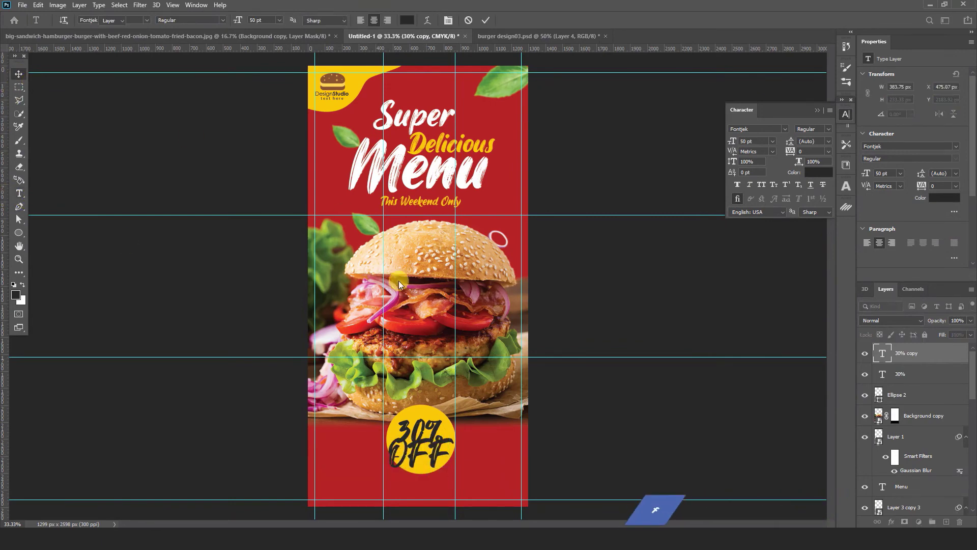
Scale the OFF text down to about 29.71 pt so it fits under 30% inside the yellow circle
{"action": "key", "text": "ctrl+t"}
{"action": "left_click_drag", "start_coordinate": [456, 432], "coordinate": [444, 444]}
{"action": "key", "text": "Return"}
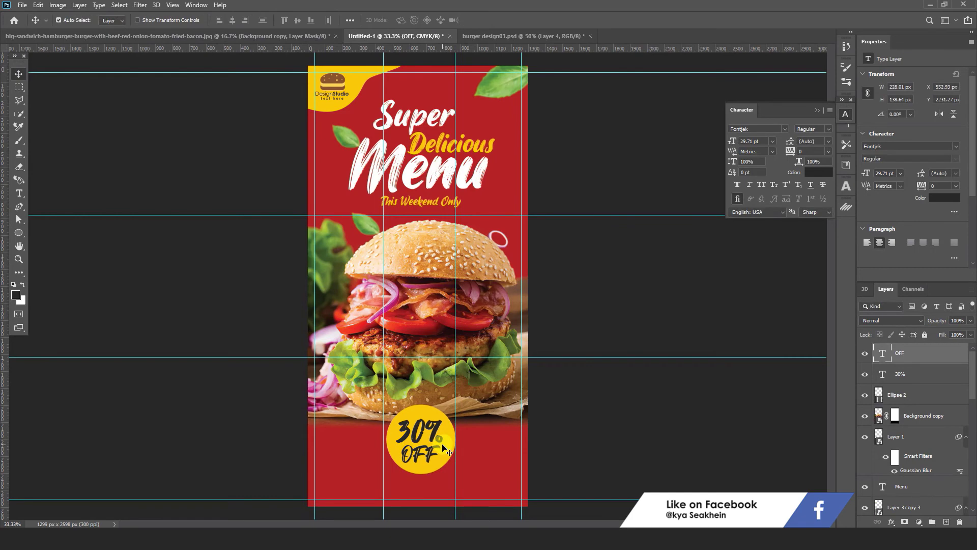
Draw a circle about 380 px wide overlapping the lower right of the 30% OFF badge
{"action": "key", "text": "ctrl+Tab"}
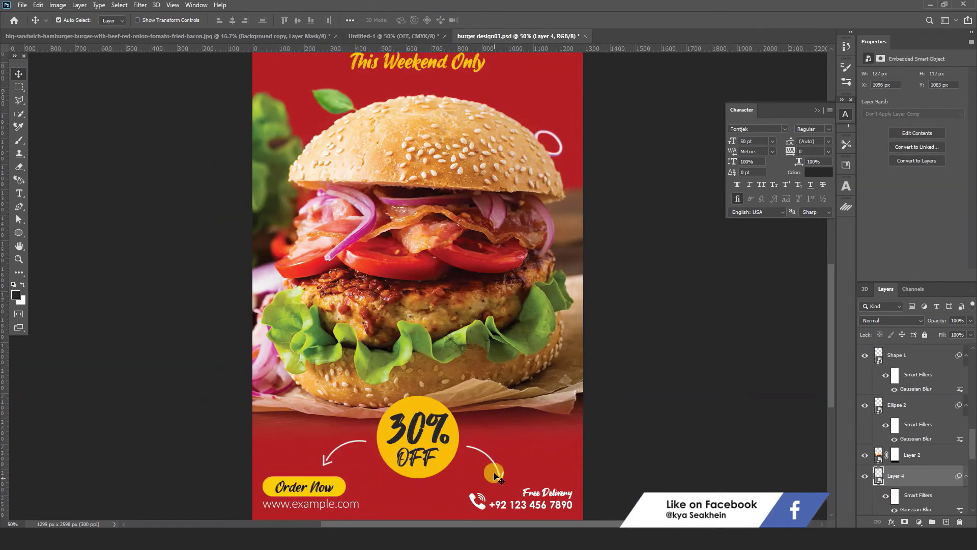
{"action": "left_click", "coordinate": [403, 34]}
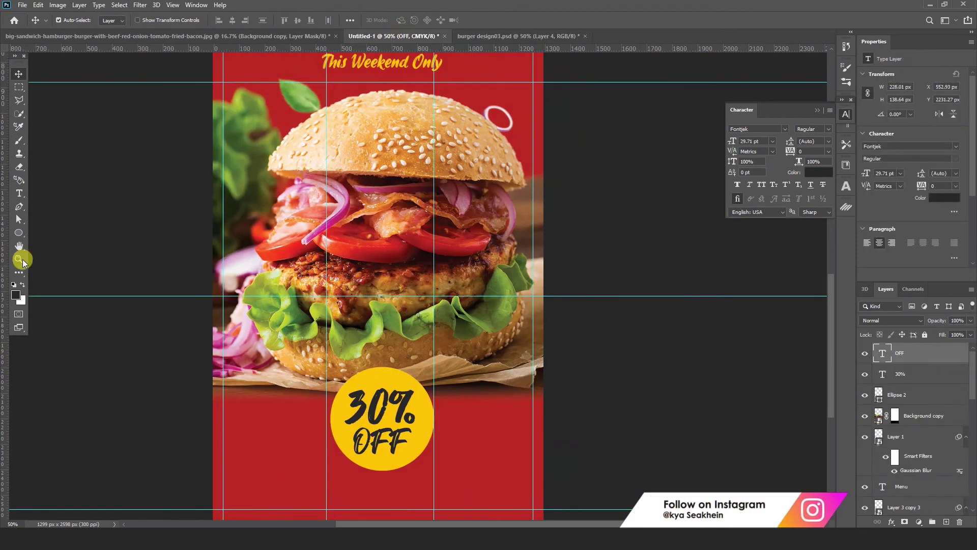
{"action": "left_click", "coordinate": [19, 232]}
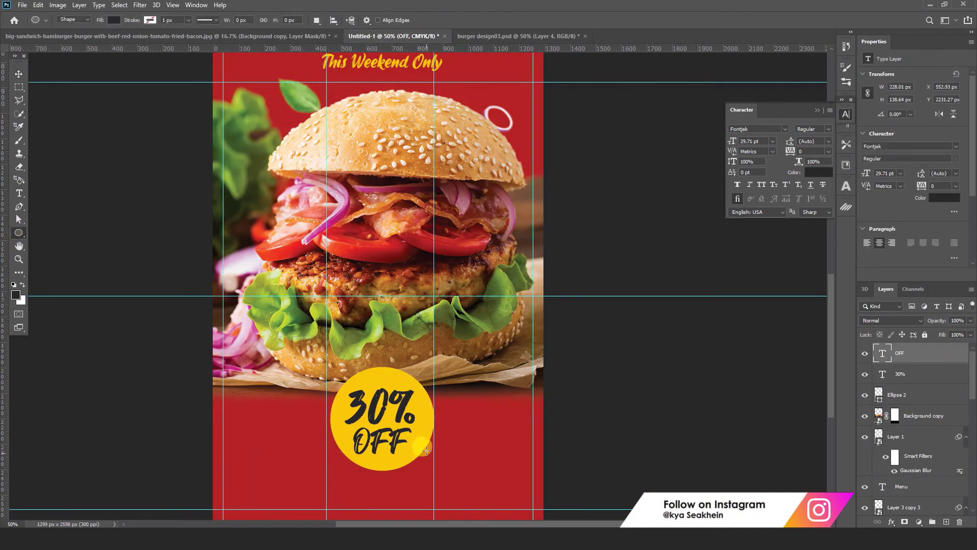
{"action": "left_click_drag", "start_coordinate": [427, 450], "coordinate": [465, 509]}
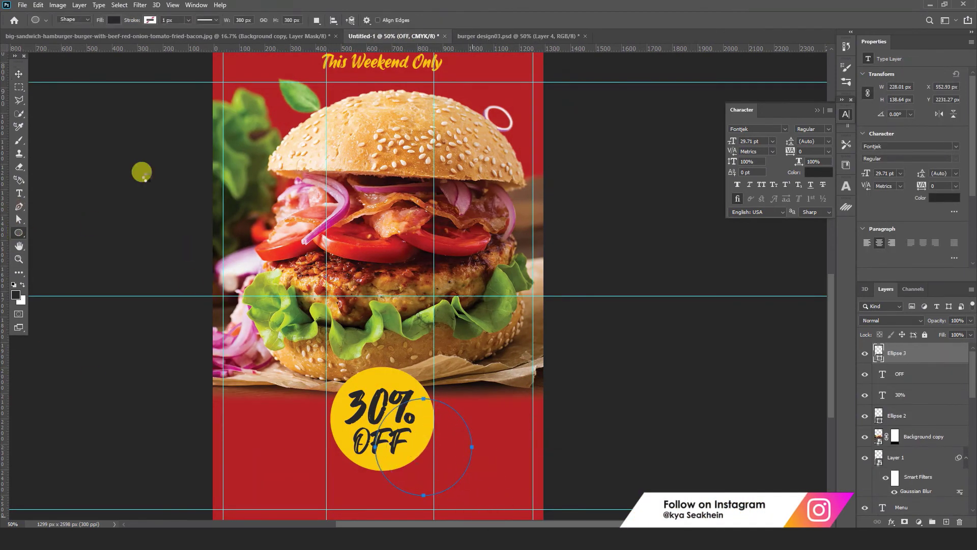
Move the new circle down to the right of the 30% OFF badge and give it a 3 px white stroke with no fill
{"action": "left_click", "coordinate": [18, 74]}
{"action": "left_click_drag", "start_coordinate": [463, 453], "coordinate": [490, 474]}
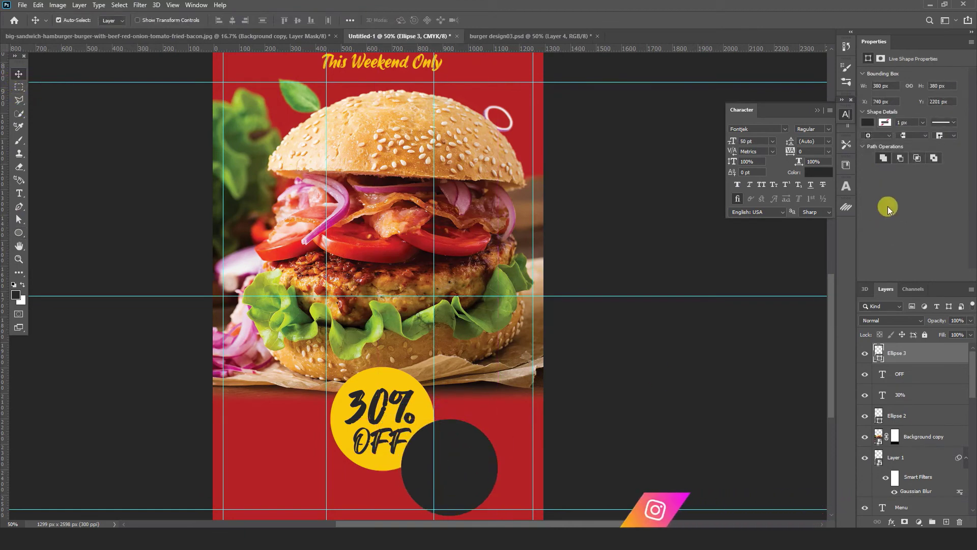
{"action": "left_click", "coordinate": [903, 123]}
{"action": "type", "text": "3"}
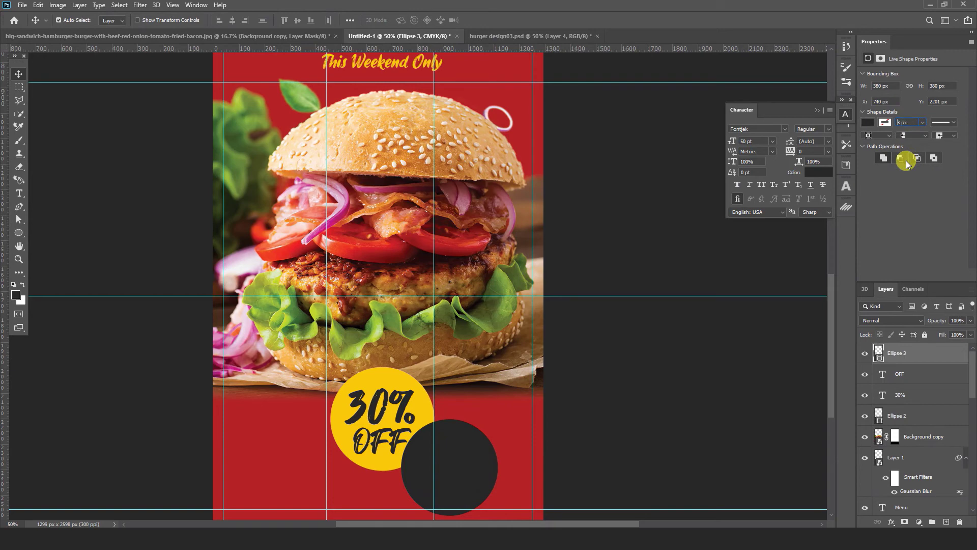
{"action": "key", "text": "Return"}
{"action": "left_click", "coordinate": [867, 124]}
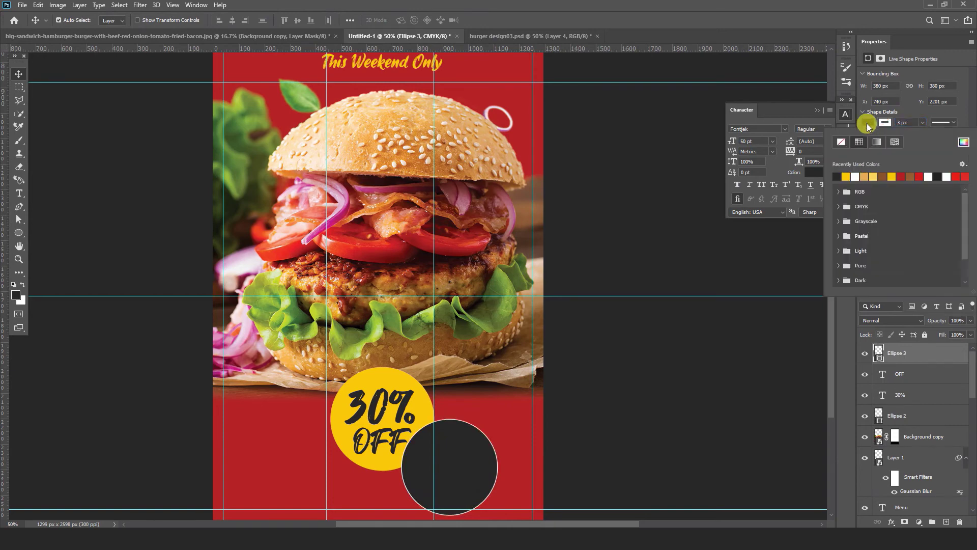
{"action": "left_click", "coordinate": [841, 143]}
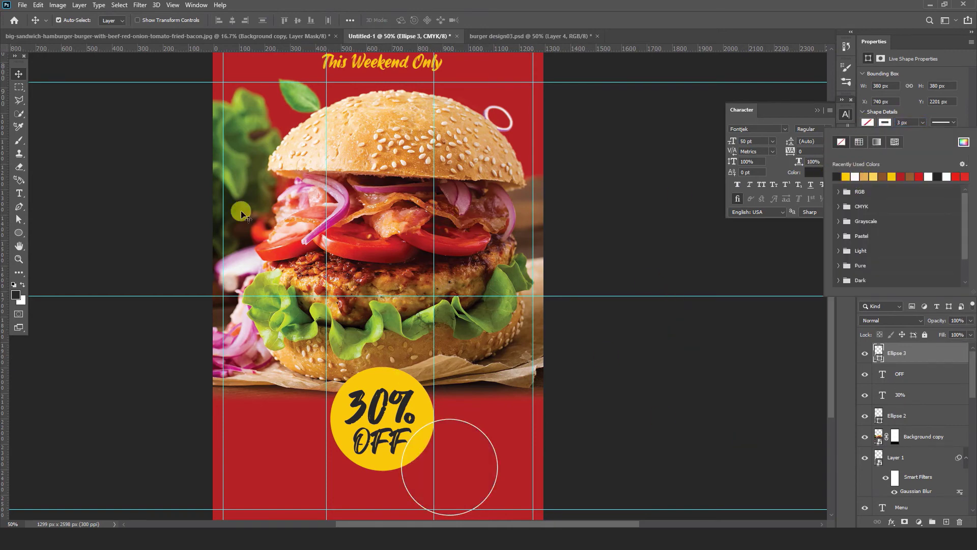
Delete the circle's bottom and left anchor points, converting it to a regular path, to leave only the upper-right quarter arc
{"action": "left_click", "coordinate": [16, 219]}
{"action": "left_click", "coordinate": [17, 219]}
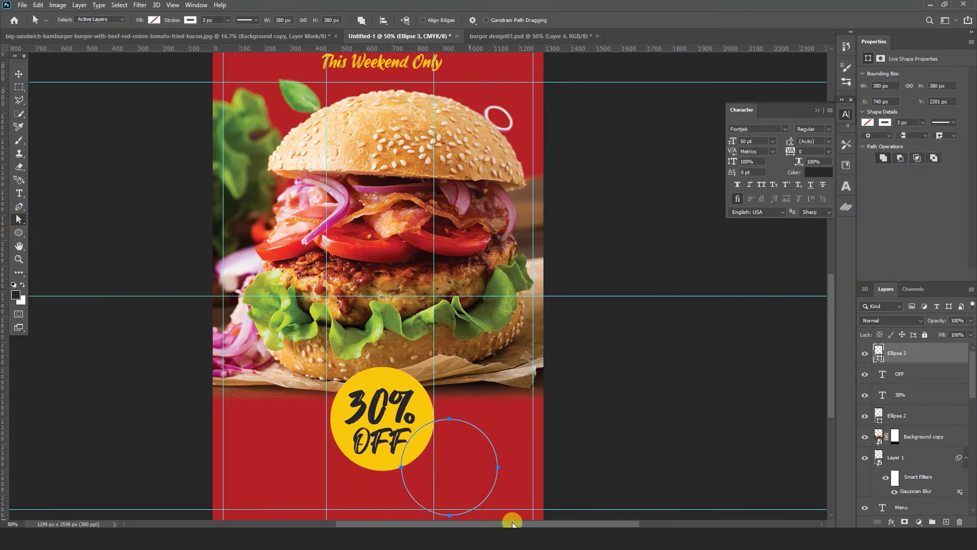
{"action": "left_click_drag", "start_coordinate": [464, 499], "coordinate": [438, 517]}
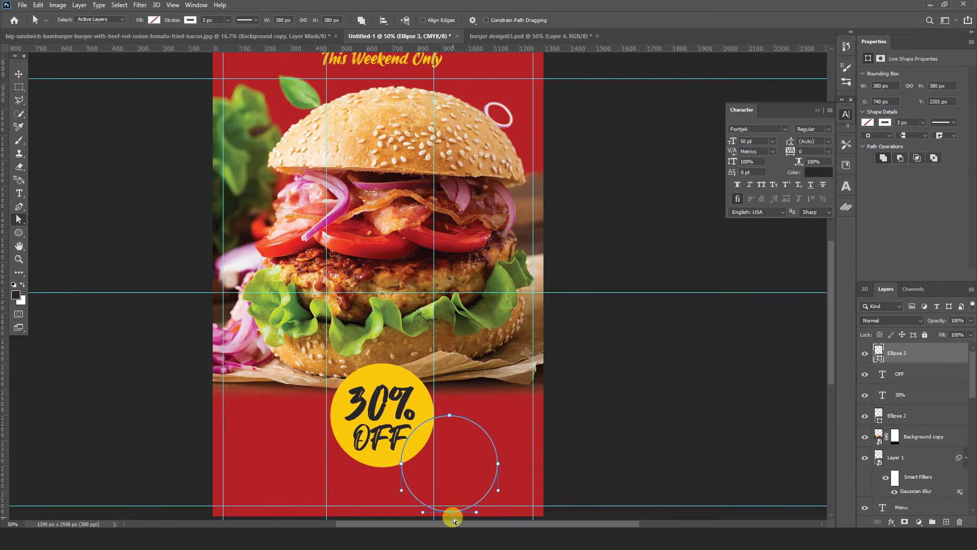
{"action": "left_click", "coordinate": [453, 517]}
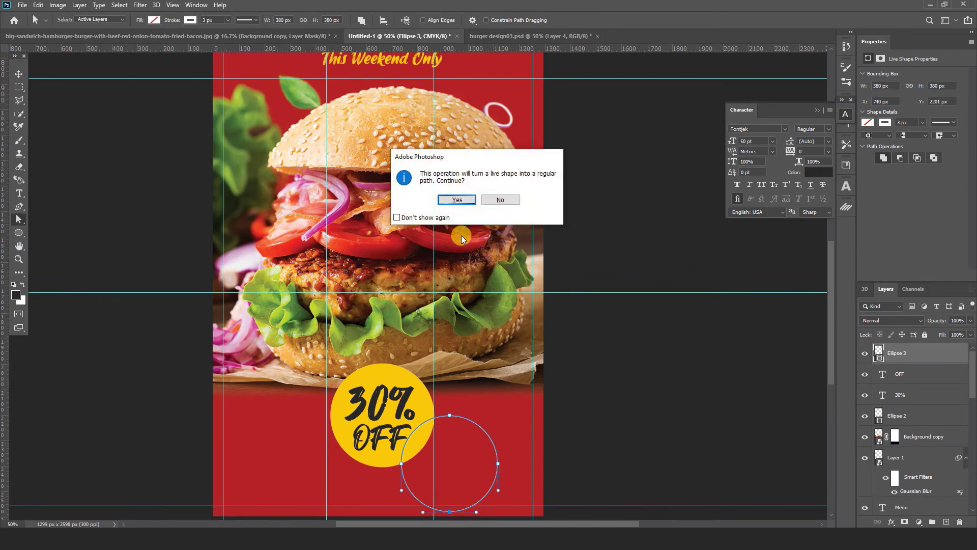
{"action": "left_click", "coordinate": [457, 201]}
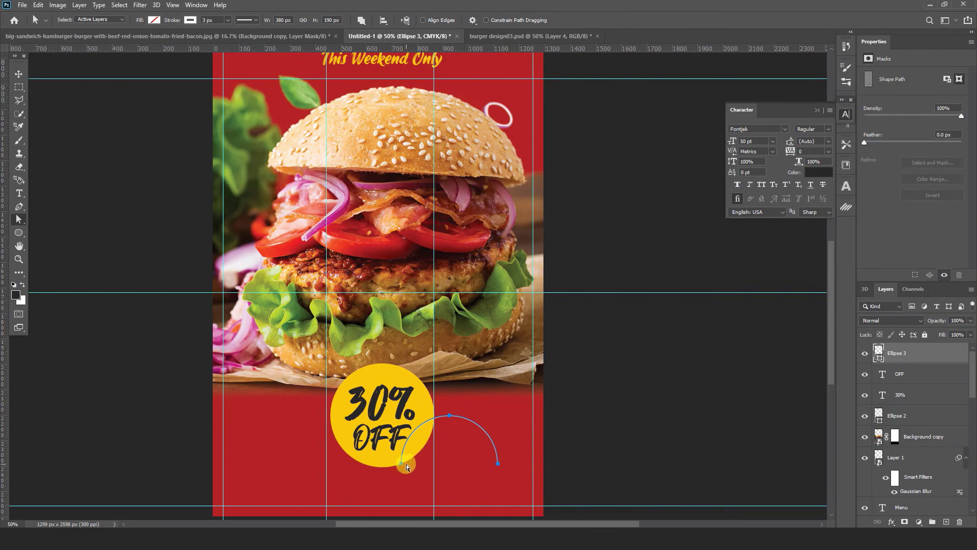
{"action": "key", "text": "Delete"}
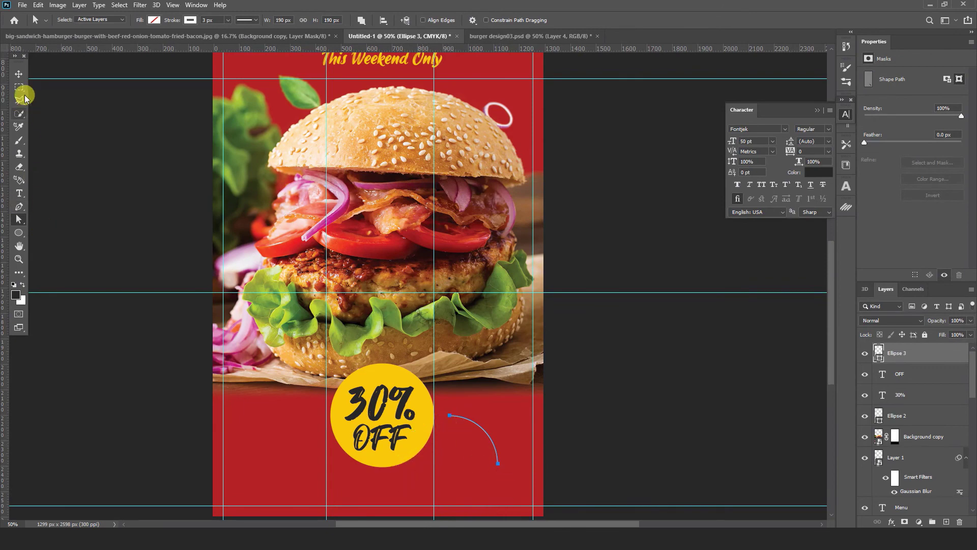
{"action": "left_click", "coordinate": [19, 74]}
Draw a small V-shaped arrowhead path with the Pen tool at the arc's lower end on a new layer and convert it to a shape
{"action": "key", "text": "ctrl+plus"}
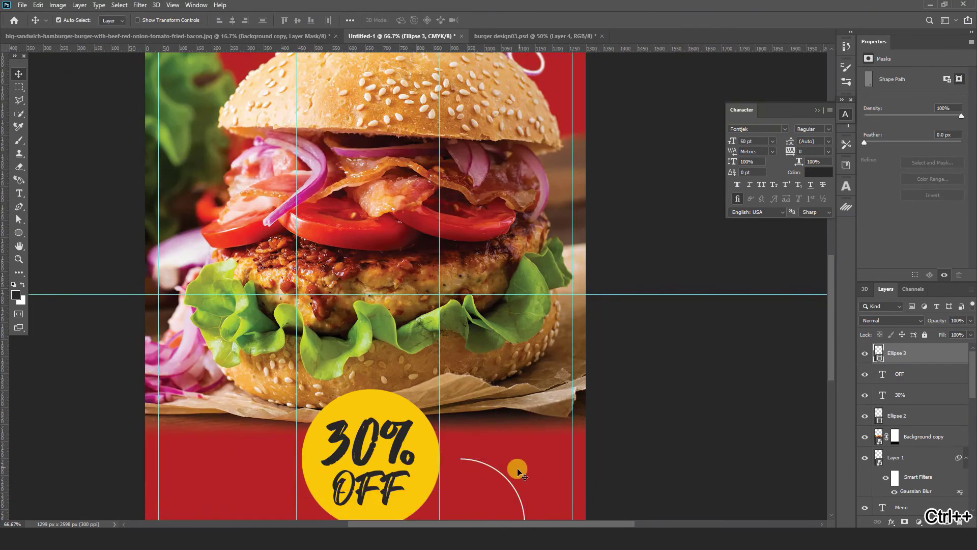
{"action": "left_click_drag", "start_coordinate": [518, 472], "coordinate": [387, 318]}
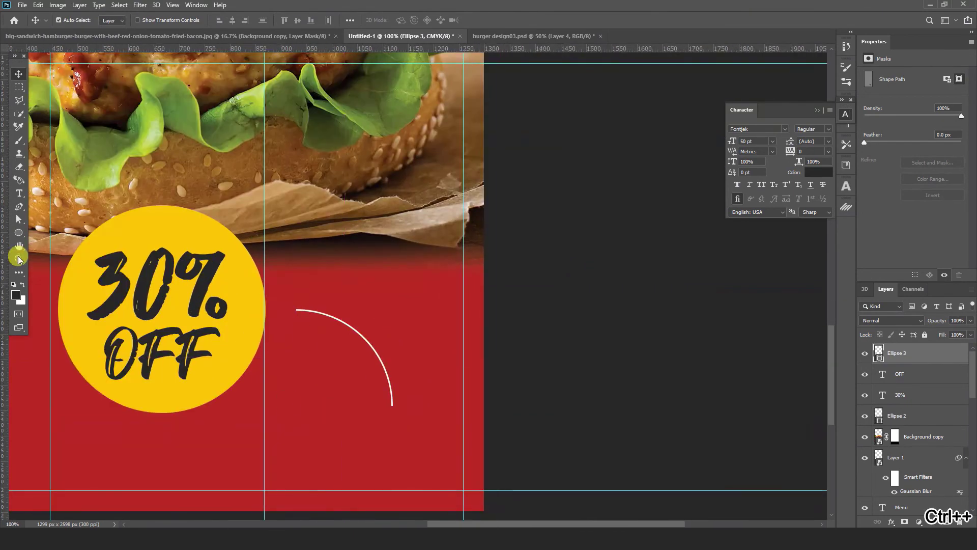
{"action": "left_click", "coordinate": [19, 208]}
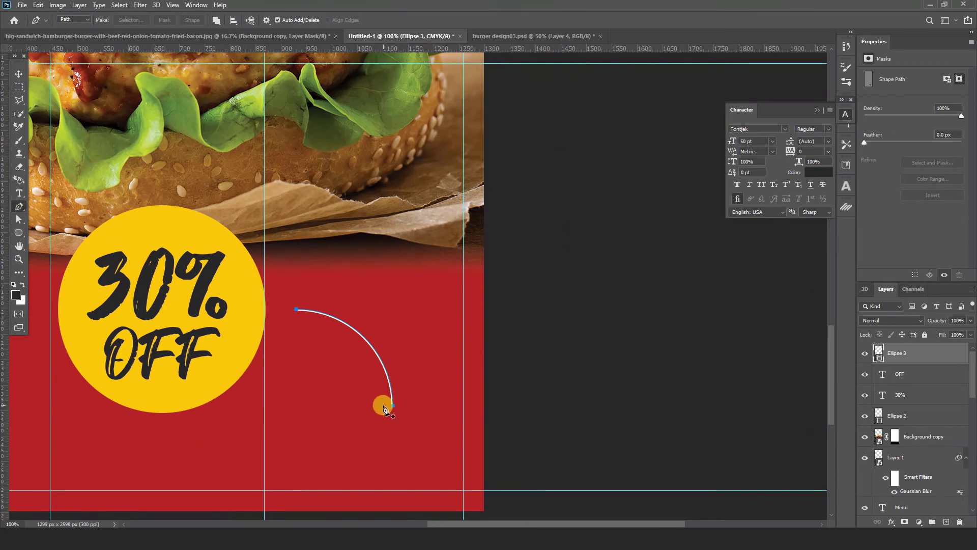
{"action": "left_click", "coordinate": [946, 522]}
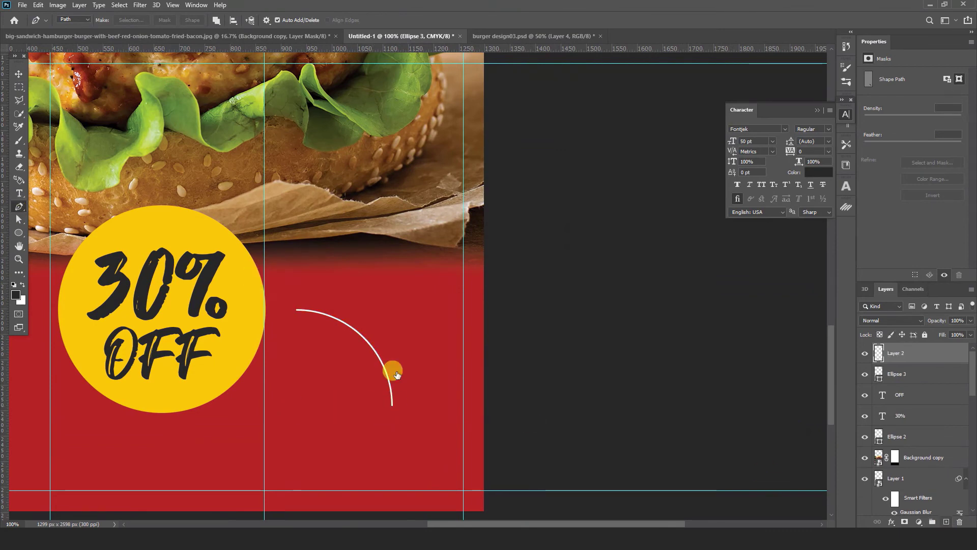
{"action": "left_click", "coordinate": [382, 404]}
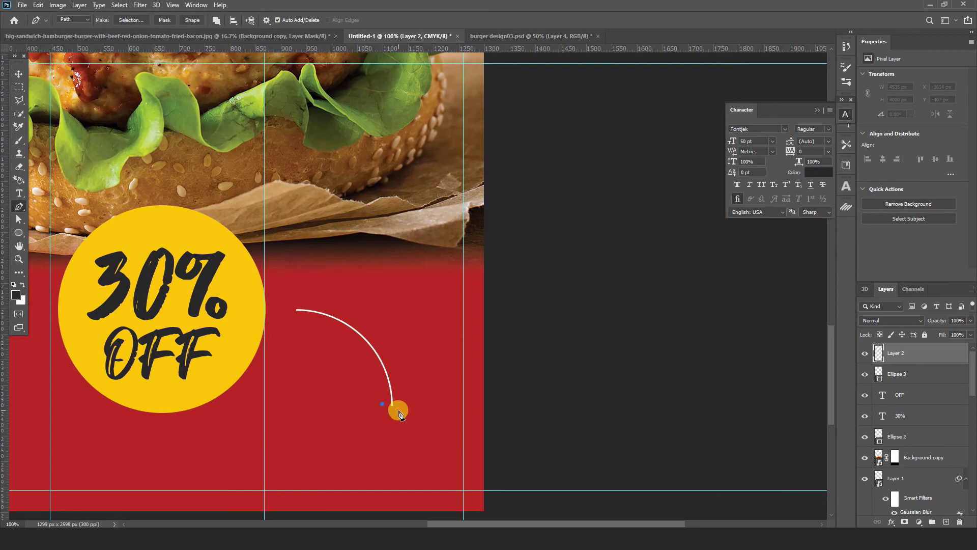
{"action": "left_click", "coordinate": [392, 411]}
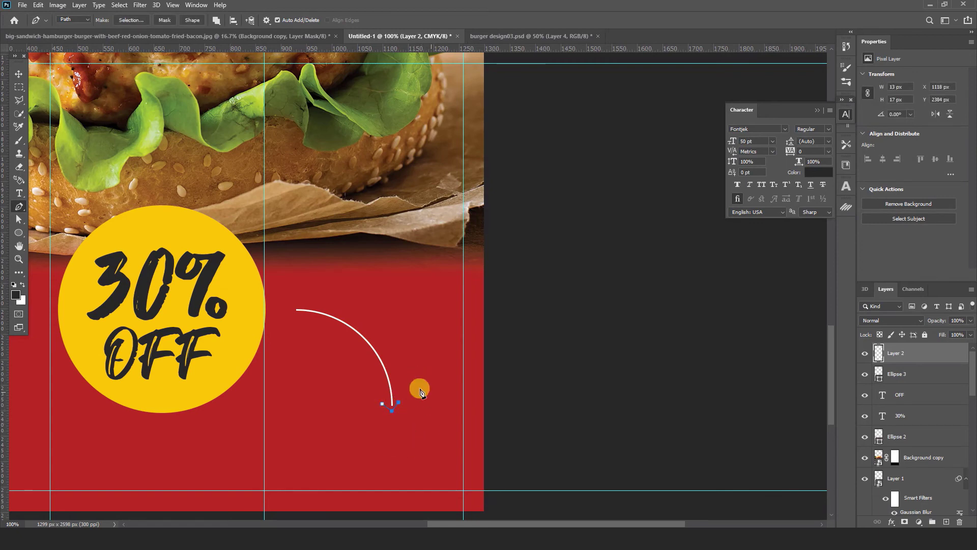
{"action": "left_click", "coordinate": [192, 21]}
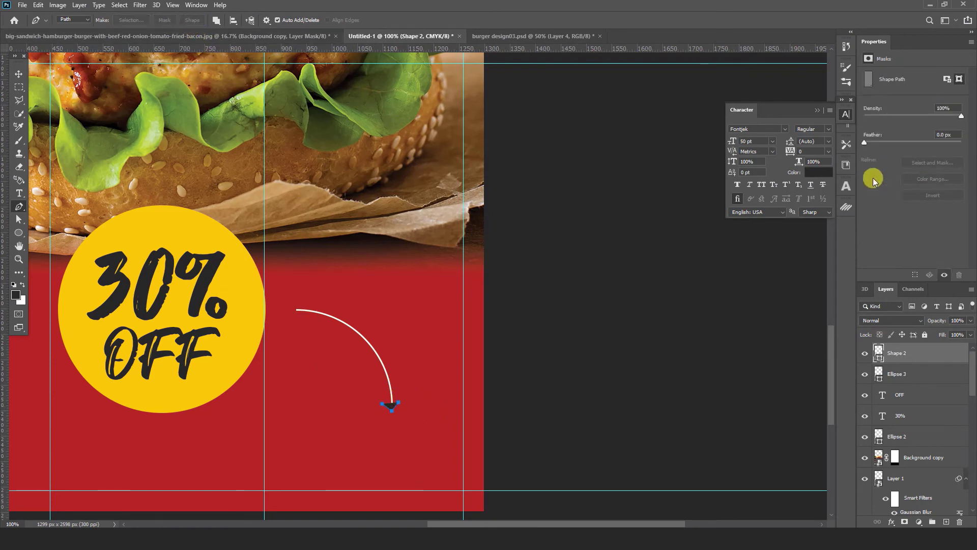
Give the arrowhead shape a 3 px white stroke and no fill, then deselect it
{"action": "left_click", "coordinate": [18, 232]}
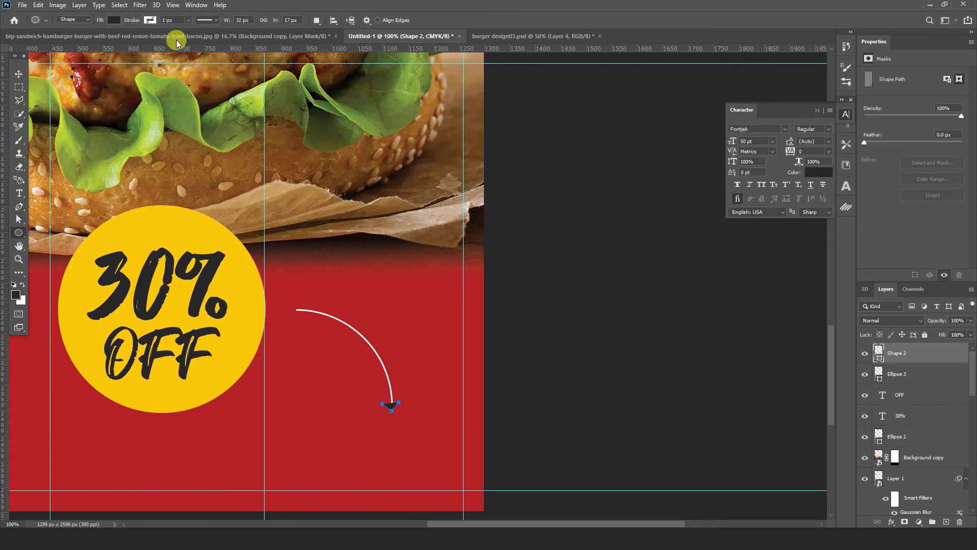
{"action": "left_click", "coordinate": [168, 20]}
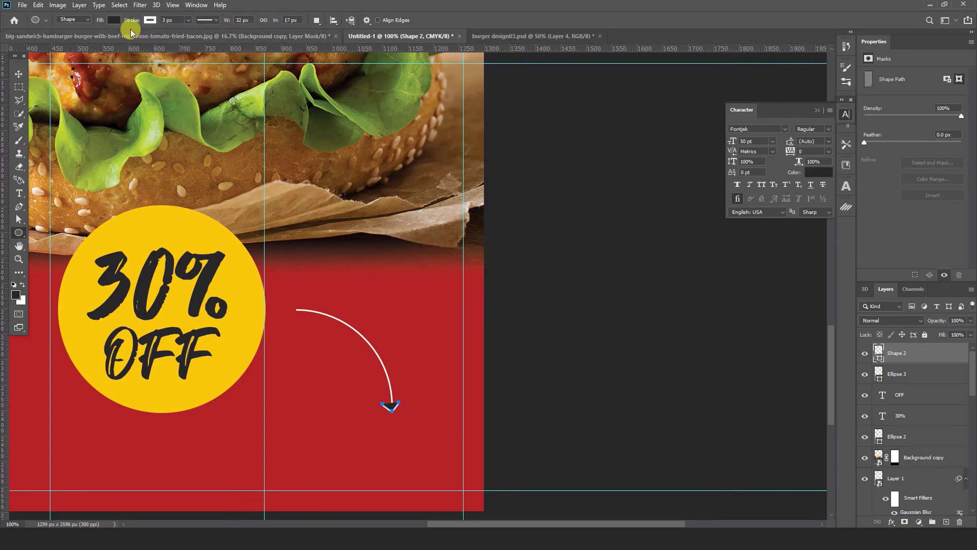
{"action": "left_click", "coordinate": [114, 21]}
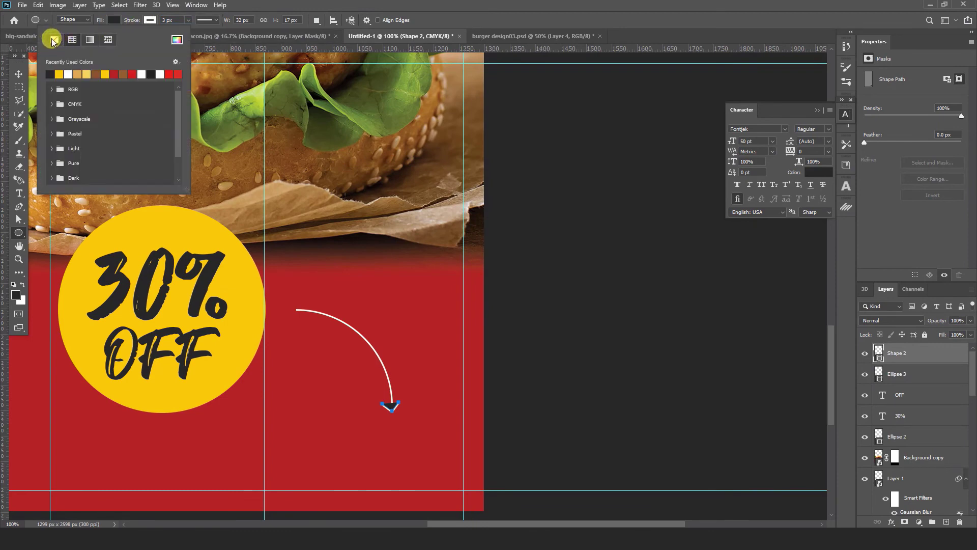
{"action": "left_click", "coordinate": [54, 40]}
{"action": "left_click", "coordinate": [163, 108]}
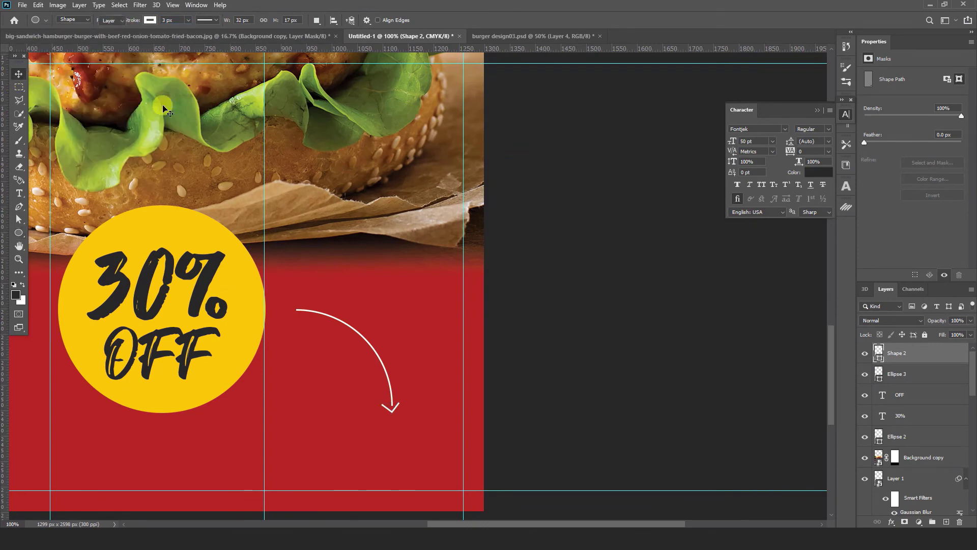
{"action": "key", "text": "v"}
{"action": "left_click", "coordinate": [572, 388]}
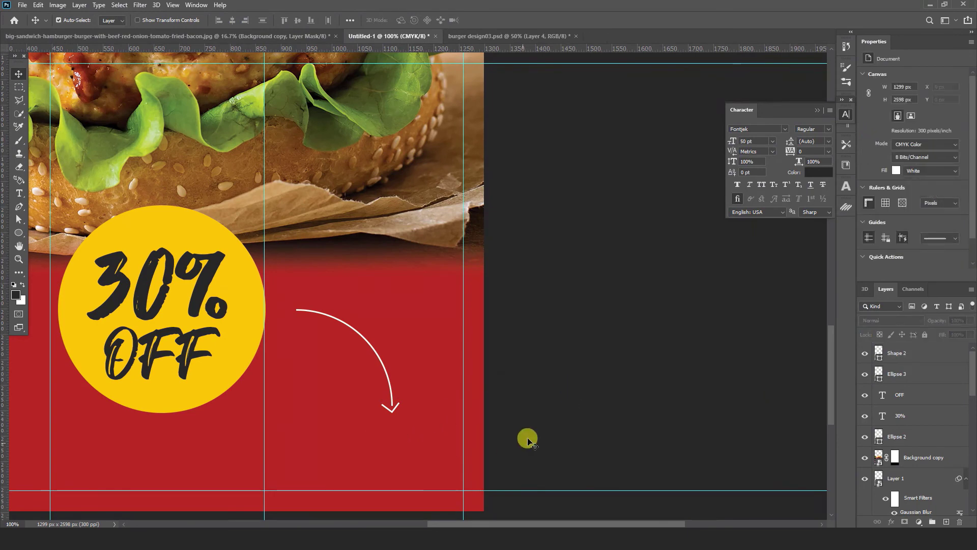
Combine the arrowhead and arc layers into one smart object
{"action": "scroll", "coordinate": [555, 423], "scroll_direction": "left", "scroll_amount": 6}
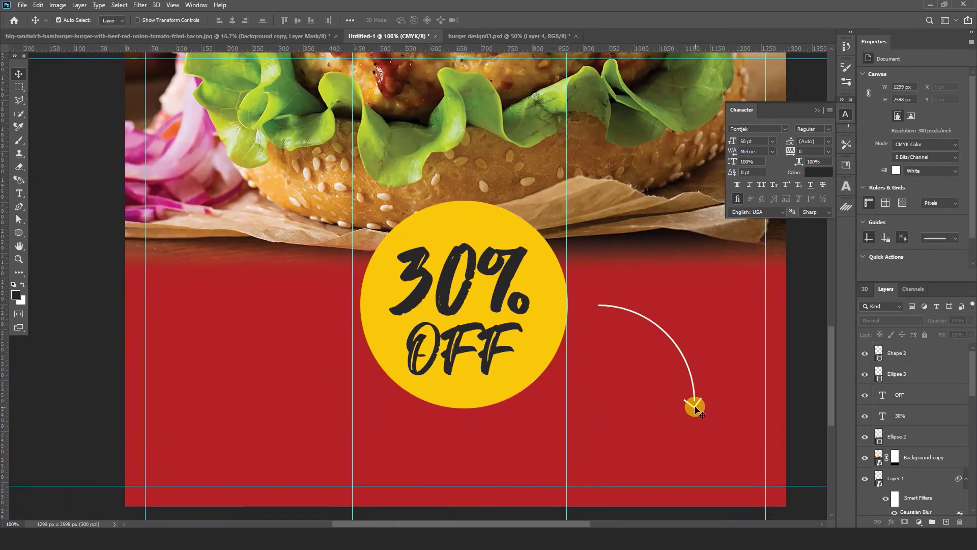
{"action": "left_click", "coordinate": [696, 407]}
{"action": "key", "text": "ctrl+z"}
{"action": "left_click", "coordinate": [904, 355]}
{"action": "left_click", "coordinate": [909, 378], "text": "shift"}
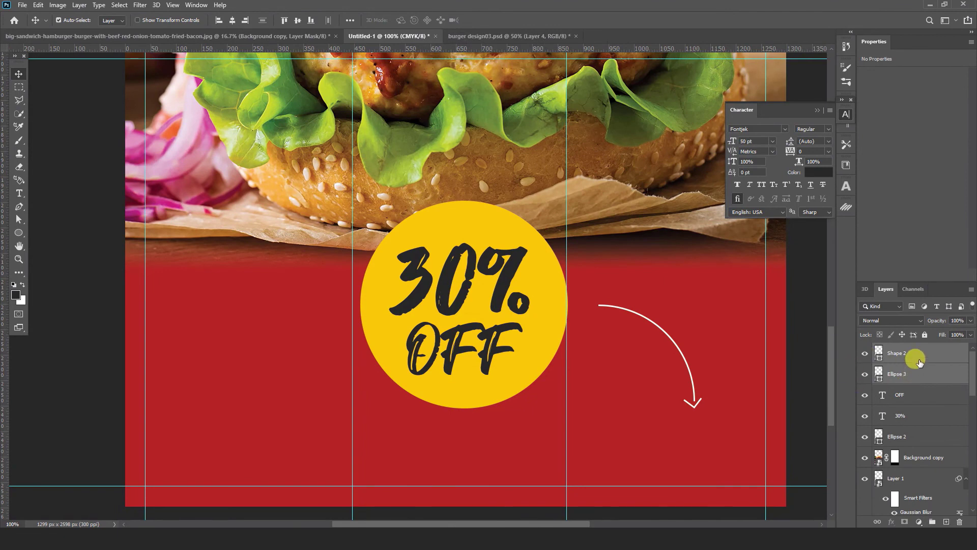
{"action": "right_click", "coordinate": [919, 361]}
{"action": "left_click", "coordinate": [839, 240]}
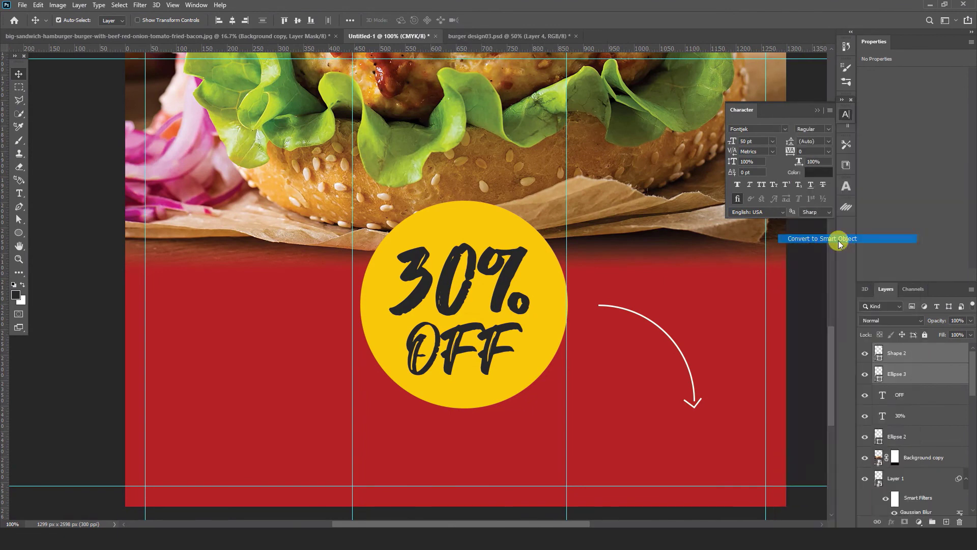
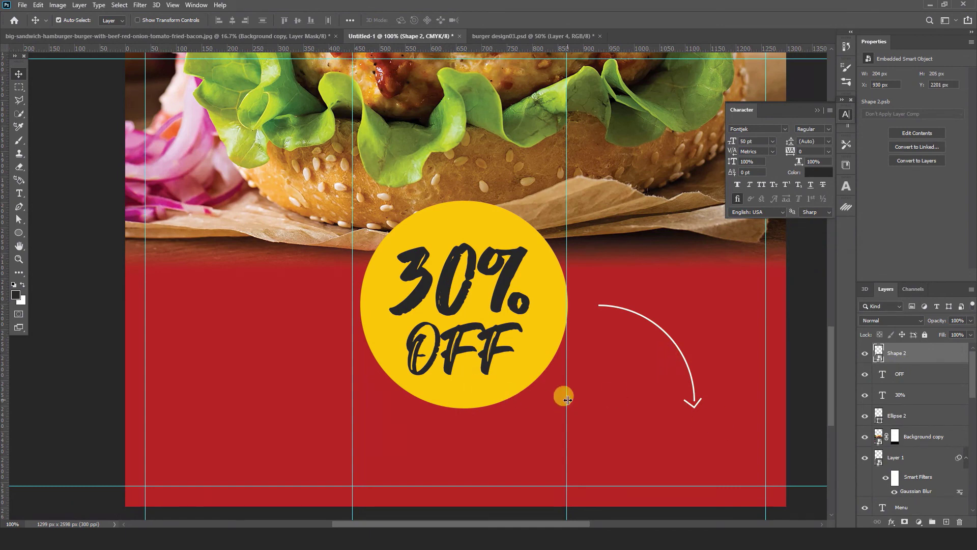
Duplicate the curved arrow, flip the copy horizontally and place it on the left side of the badge, mirroring the original
{"action": "key", "text": "ctrl+j"}
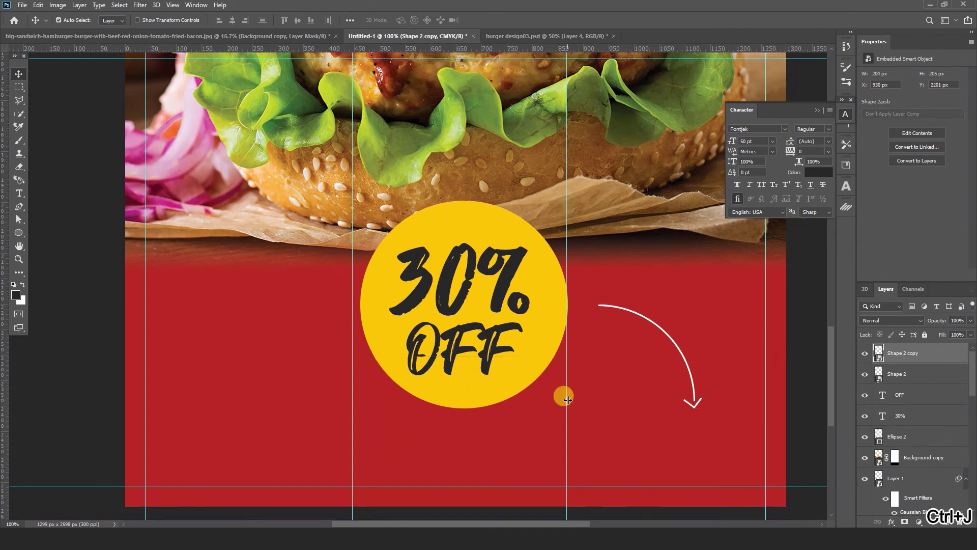
{"action": "key", "text": "ctrl+t"}
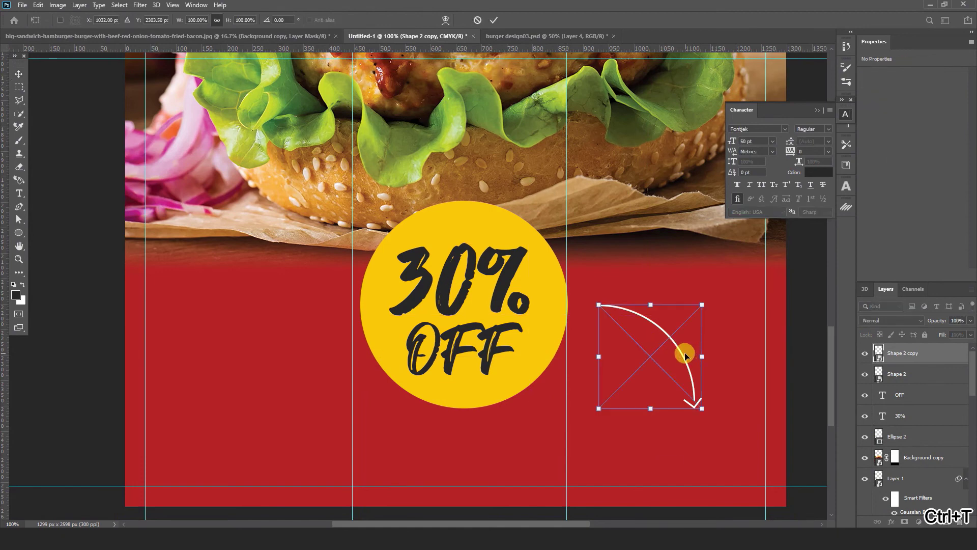
{"action": "left_click_drag", "start_coordinate": [679, 356], "coordinate": [288, 343]}
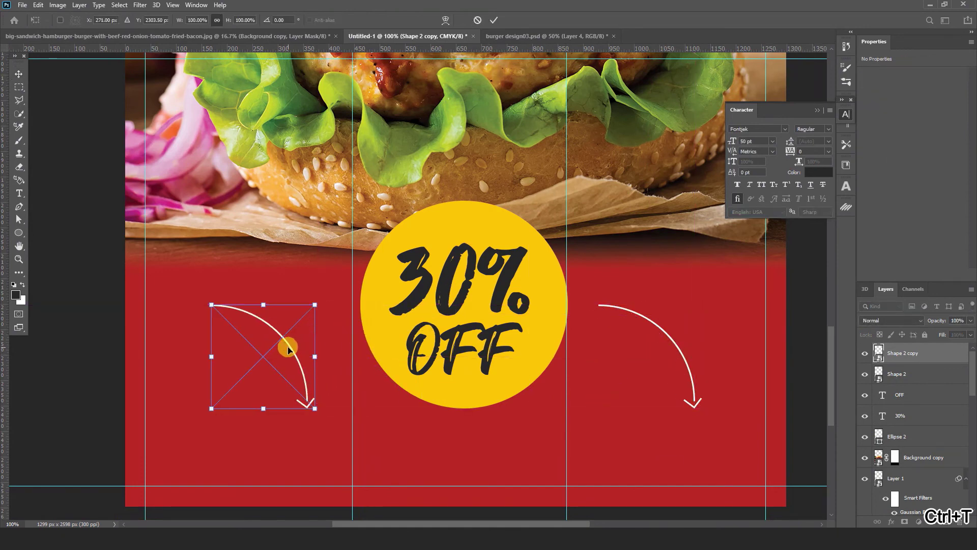
{"action": "right_click", "coordinate": [292, 347]}
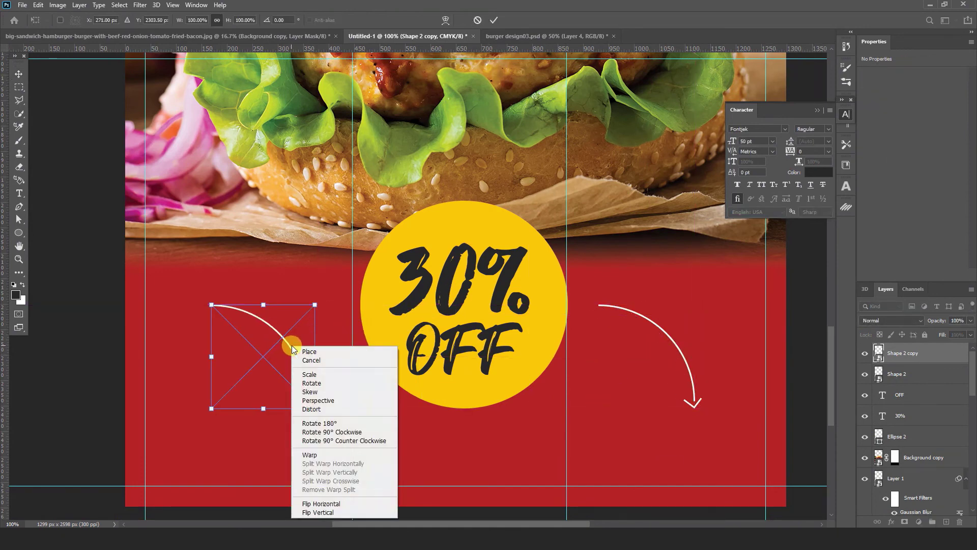
{"action": "left_click", "coordinate": [326, 507]}
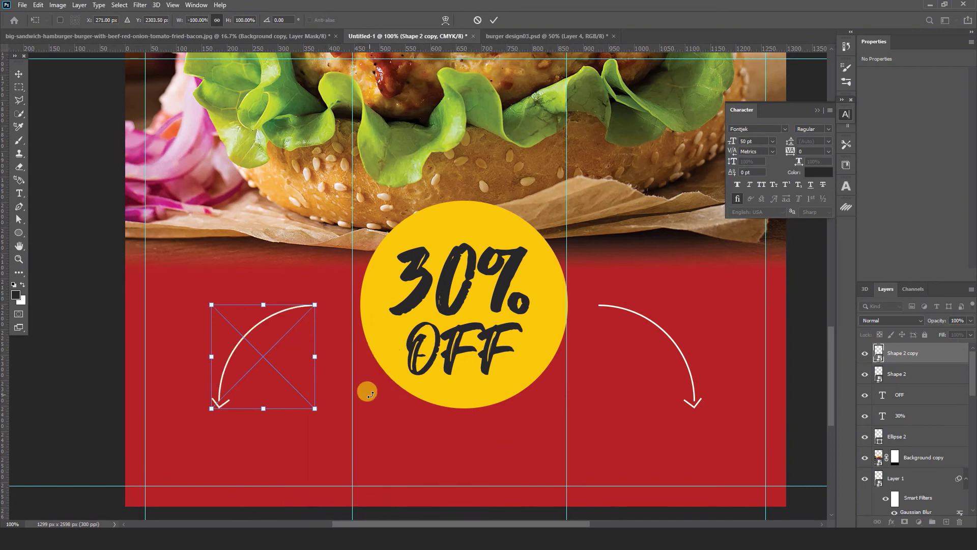
{"action": "left_click_drag", "start_coordinate": [245, 333], "coordinate": [263, 337]}
{"action": "left_click_drag", "start_coordinate": [423, 446], "coordinate": [507, 328]}
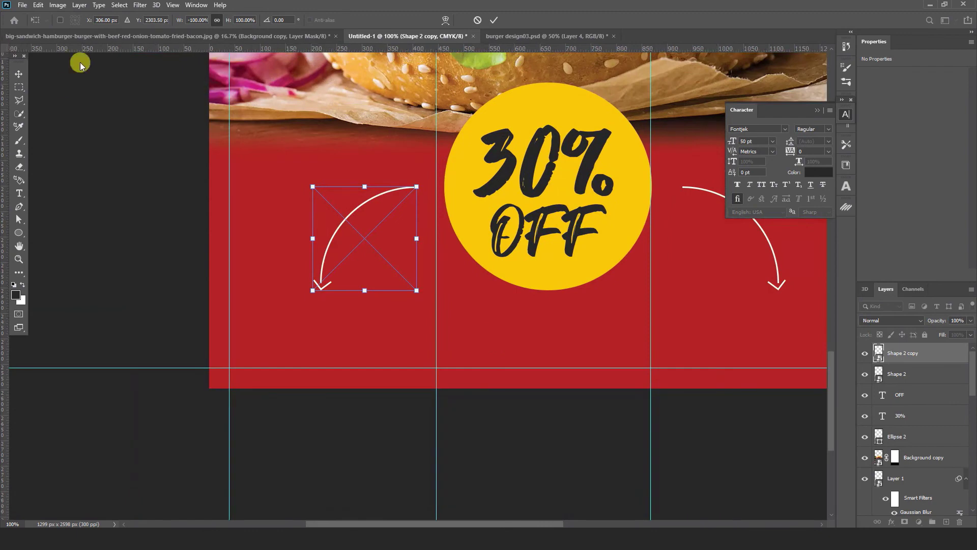
{"action": "left_click", "coordinate": [492, 22]}
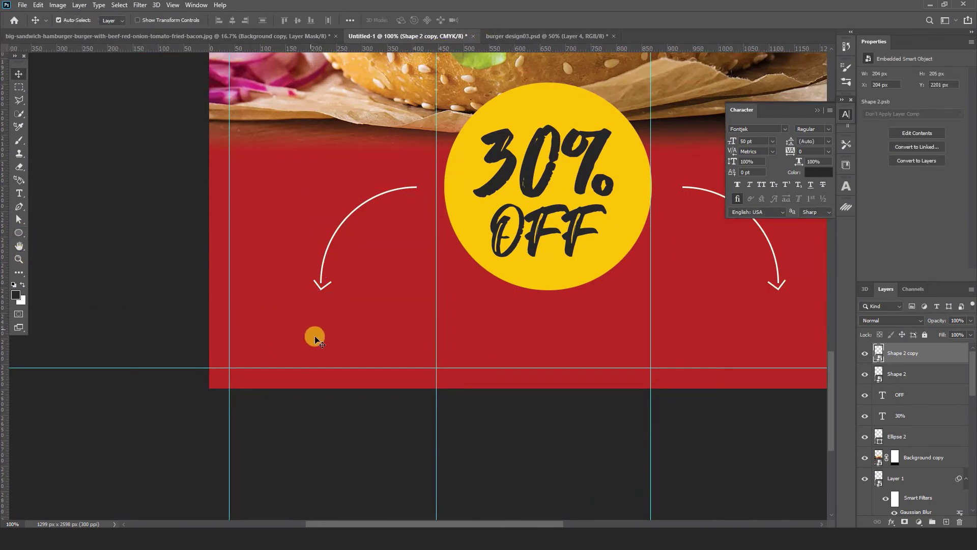
Draw a rectangle about 273 x 77 px below the left arrow and round all its corners to 38.5 px
{"action": "left_click", "coordinate": [19, 235]}
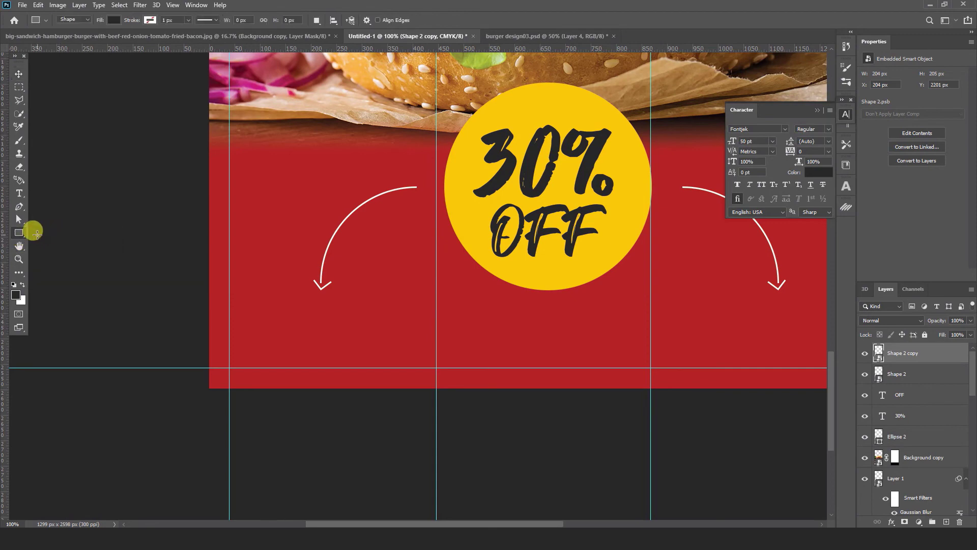
{"action": "left_click_drag", "start_coordinate": [262, 301], "coordinate": [401, 339]}
{"action": "left_click", "coordinate": [882, 143]}
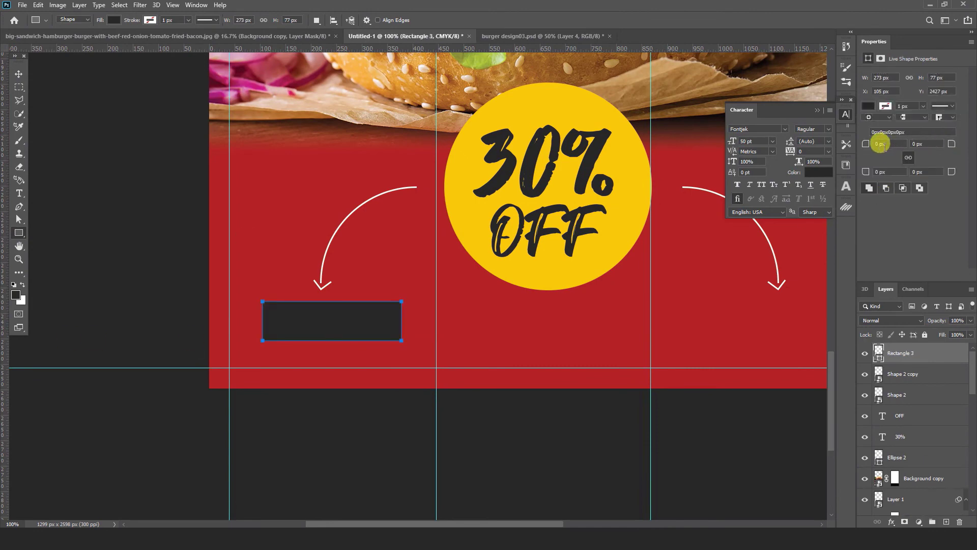
{"action": "key", "text": "Return"}
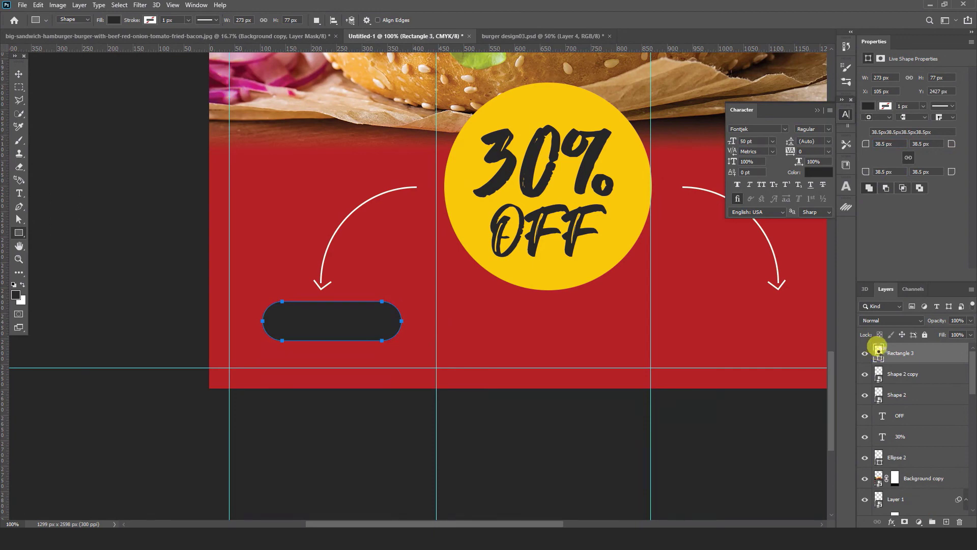
Fill the rounded rectangle with the discount badge's yellow, ffc907
{"action": "left_click", "coordinate": [563, 261]}
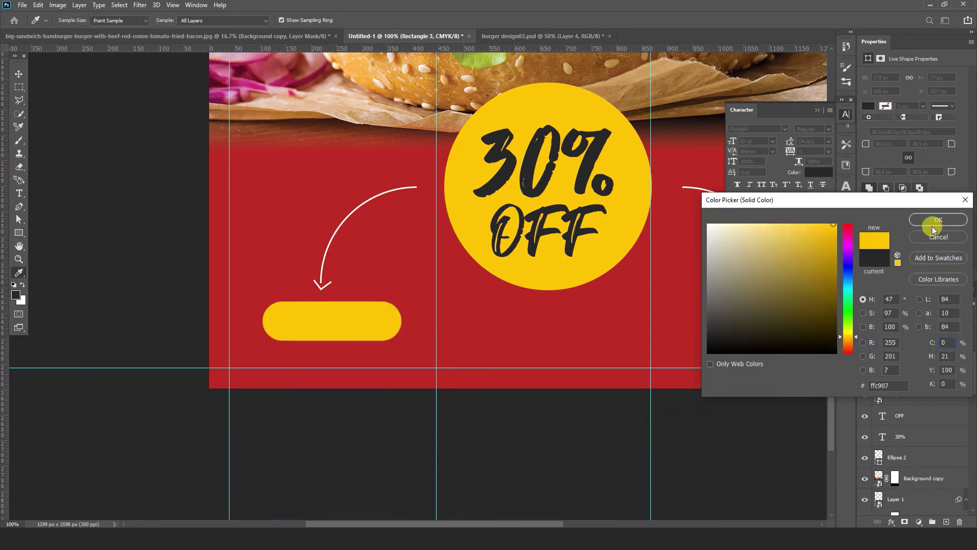
{"action": "left_click", "coordinate": [934, 227]}
Add the text "Order Now" as a new text layer and set its font to James Stroker
{"action": "left_click", "coordinate": [20, 194]}
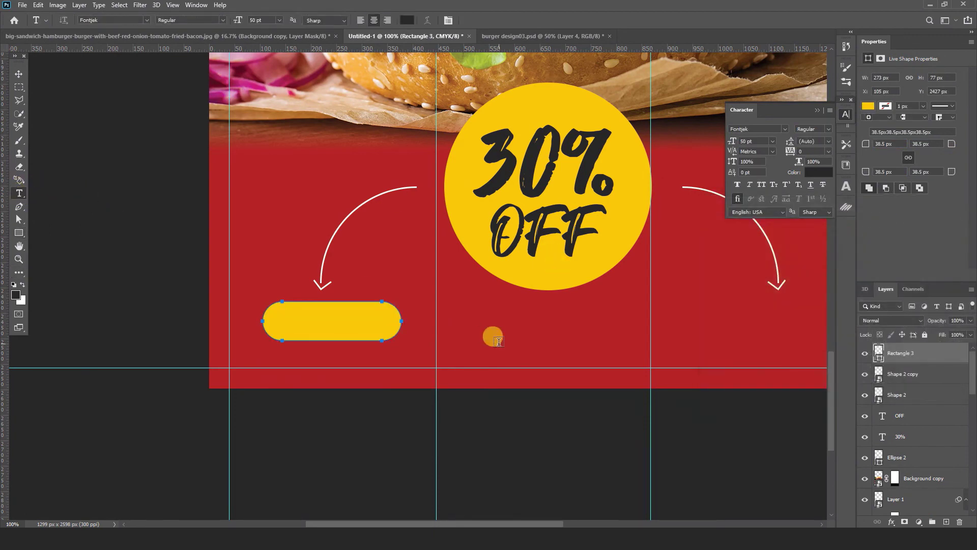
{"action": "left_click", "coordinate": [486, 336]}
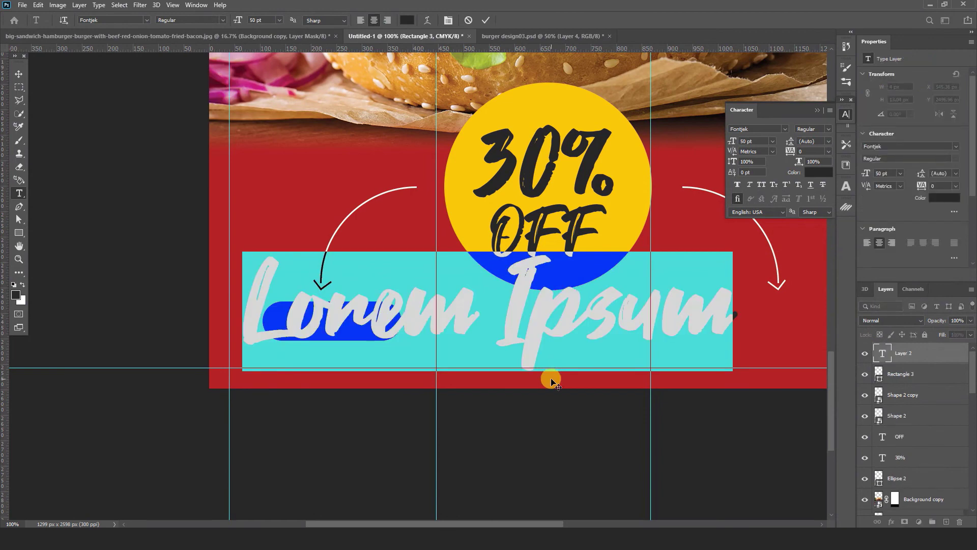
{"action": "type", "text": "Orden Now"}
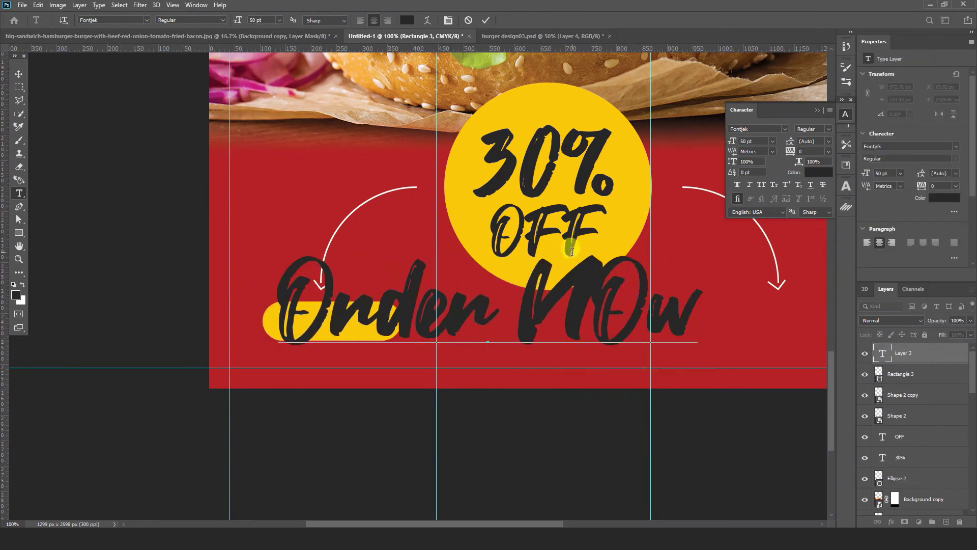
{"action": "left_click_drag", "start_coordinate": [604, 297], "coordinate": [637, 303]}
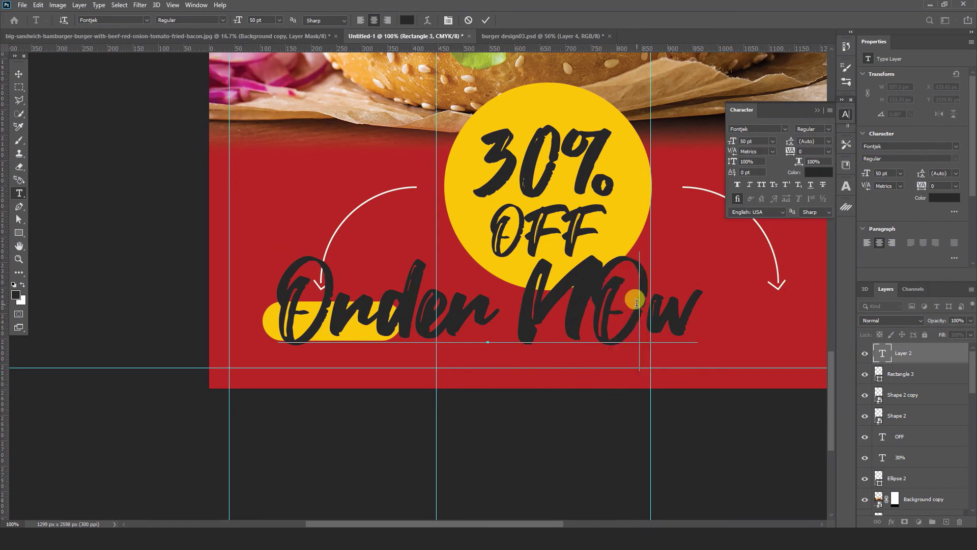
{"action": "type", "text": "o"}
{"action": "key", "text": "ctrl+a"}
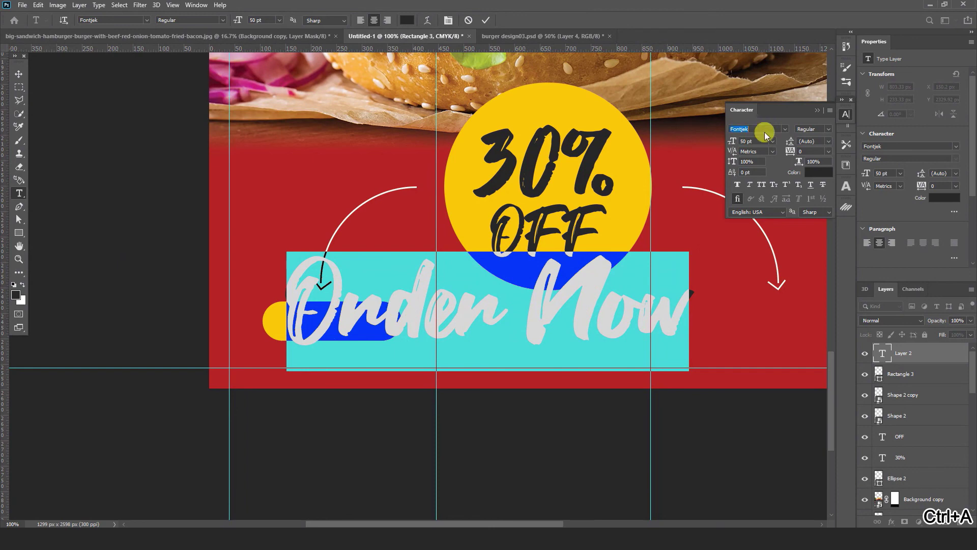
{"action": "type", "text": "jame"}
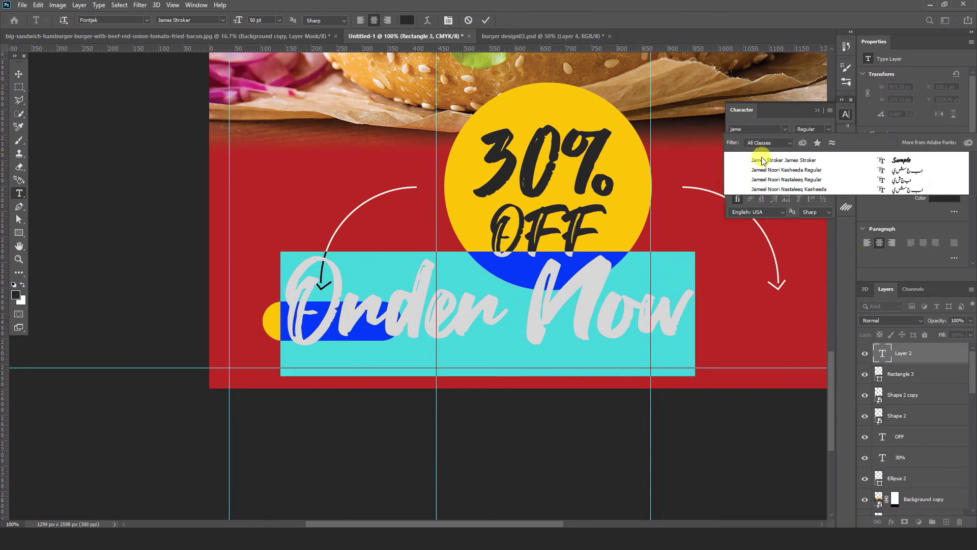
{"action": "left_click", "coordinate": [763, 159]}
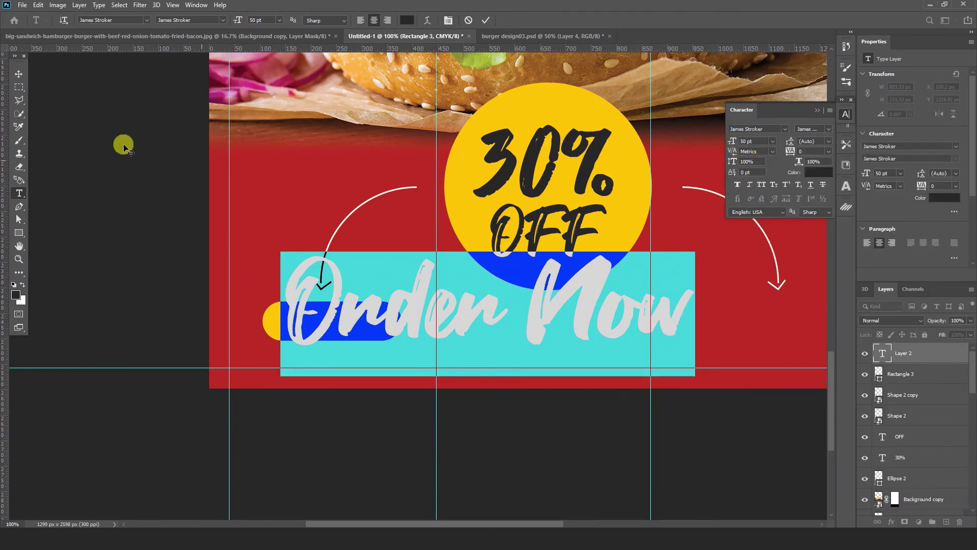
Scale the Order Now text down to about 23.7% and centre it horizontally and vertically on the yellow label
{"action": "left_click", "coordinate": [18, 74]}
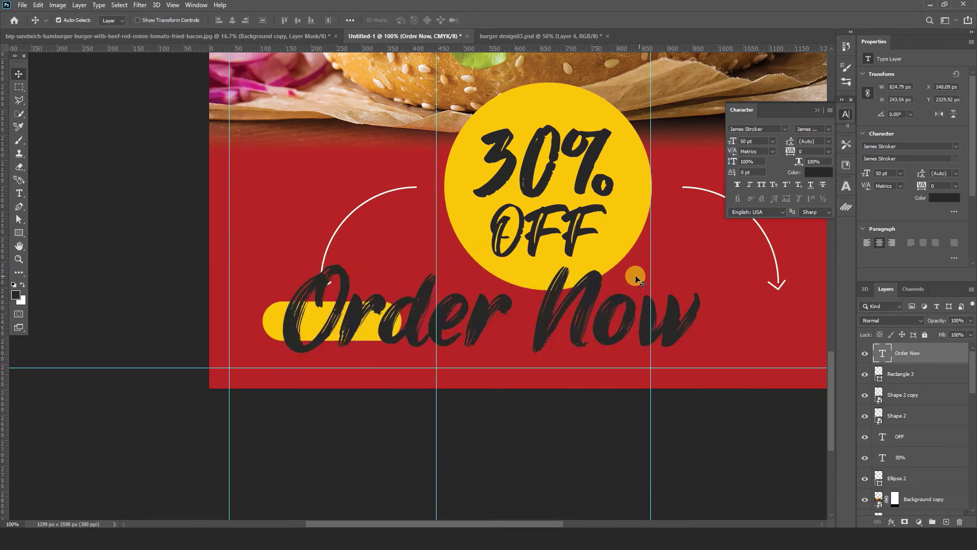
{"action": "key", "text": "ctrl+t"}
{"action": "left_click_drag", "start_coordinate": [689, 257], "coordinate": [379, 323]}
{"action": "left_click", "coordinate": [502, 21]}
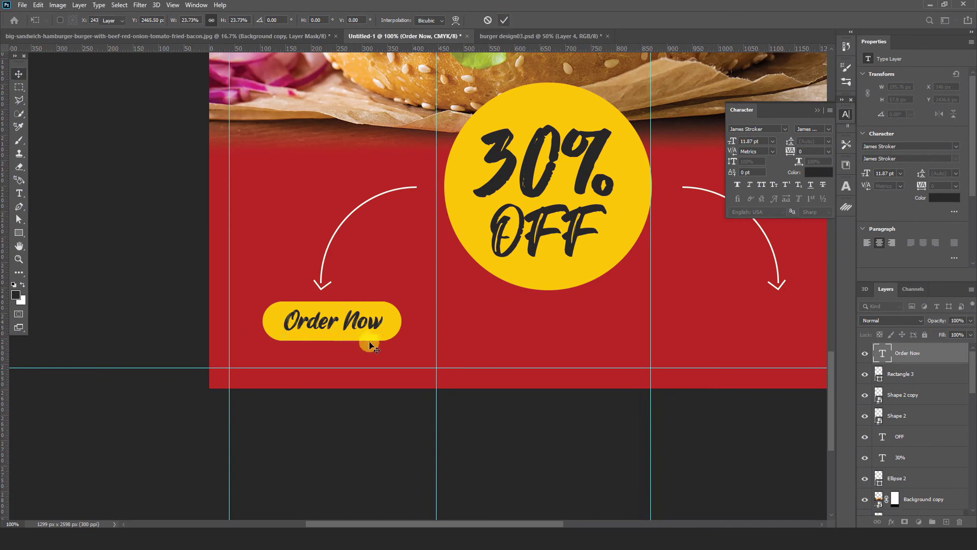
{"action": "left_click", "coordinate": [392, 328], "text": "shift"}
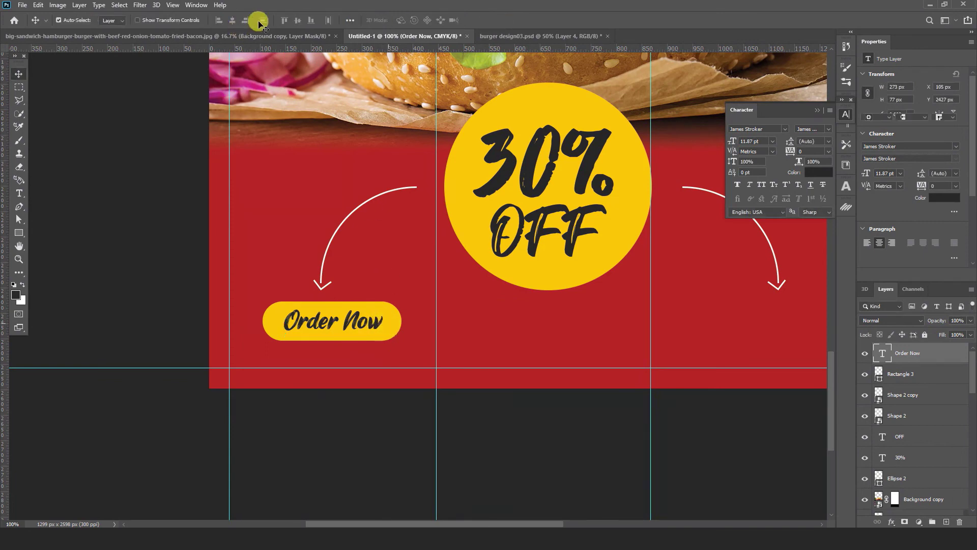
{"action": "left_click", "coordinate": [232, 20]}
{"action": "left_click", "coordinate": [297, 21]}
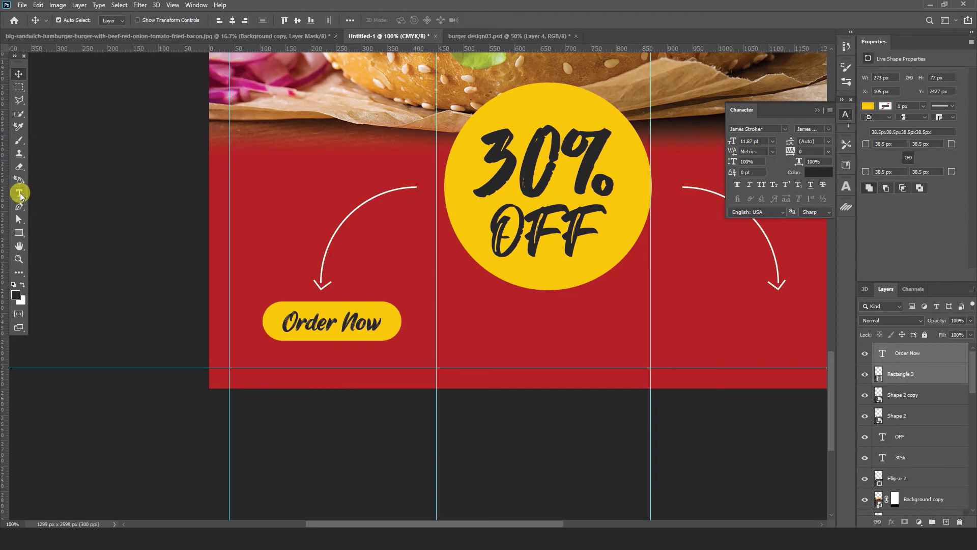
{"action": "left_click", "coordinate": [19, 194]}
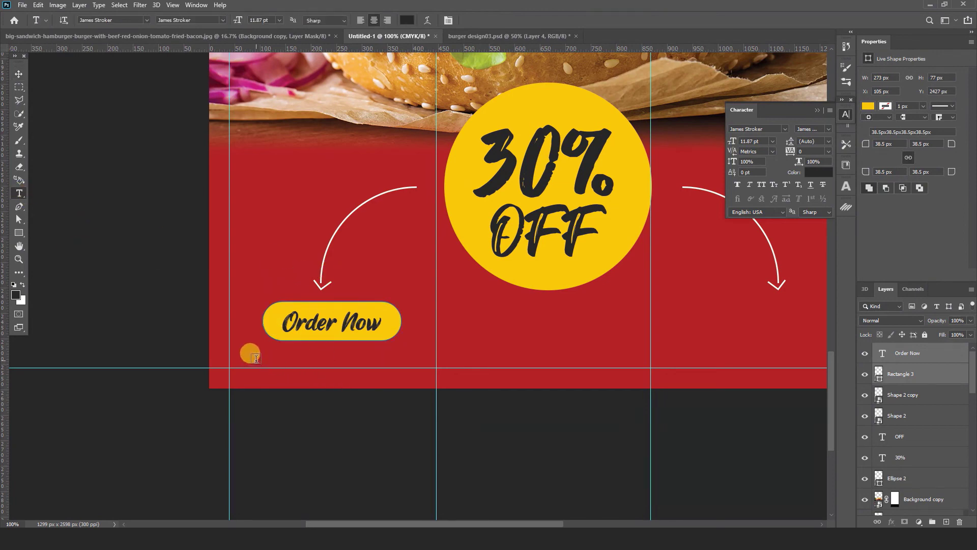
{"action": "left_click", "coordinate": [256, 358]}
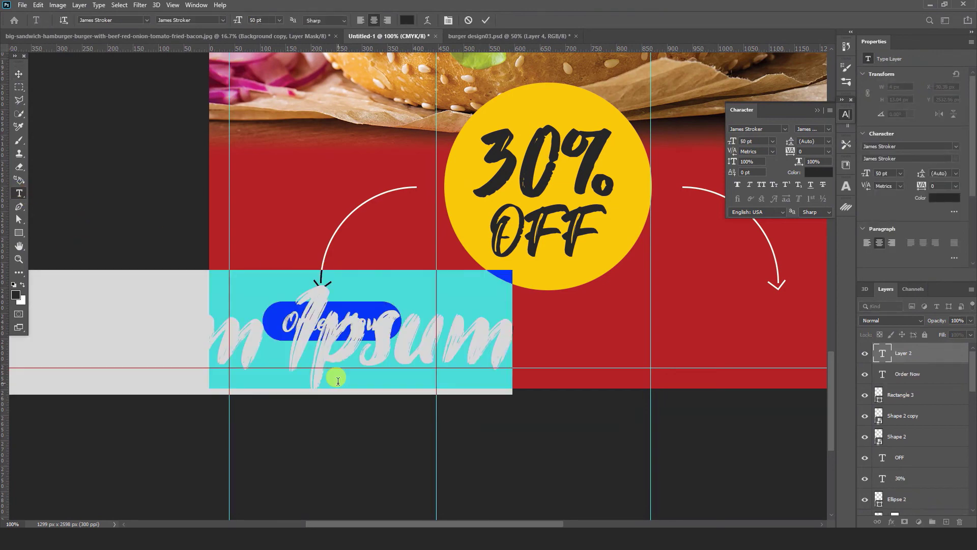
{"action": "type", "text": "www.e"}
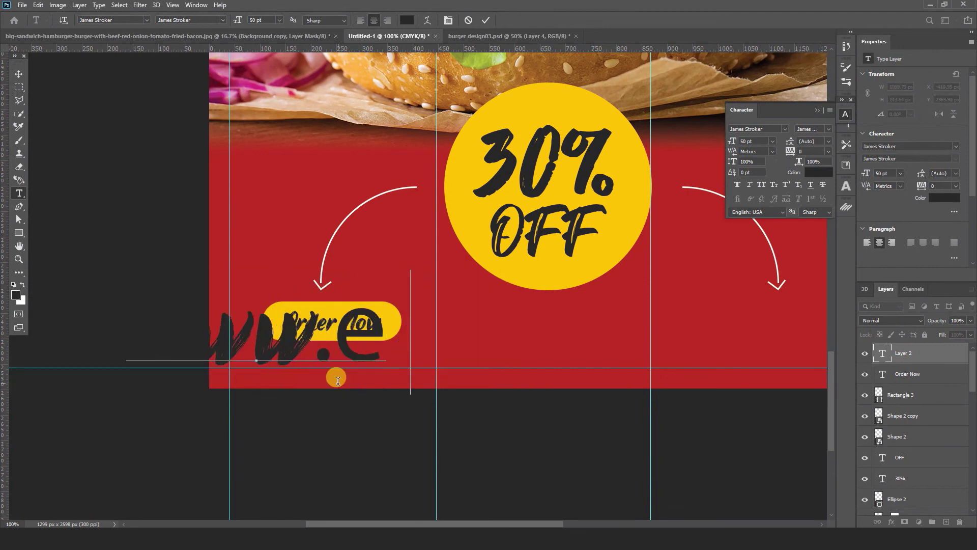
{"action": "type", "text": "xample.com"}
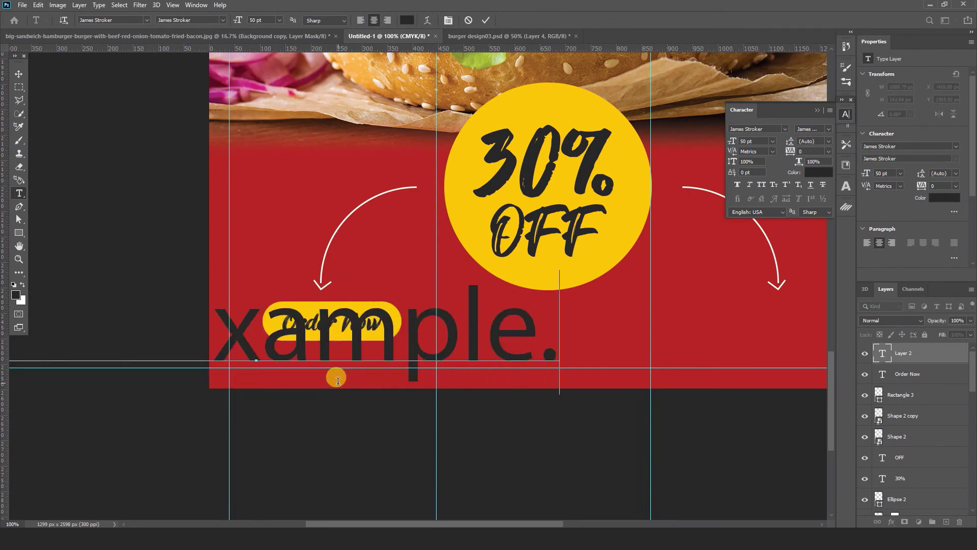
{"action": "key", "text": "ctrl+a"}
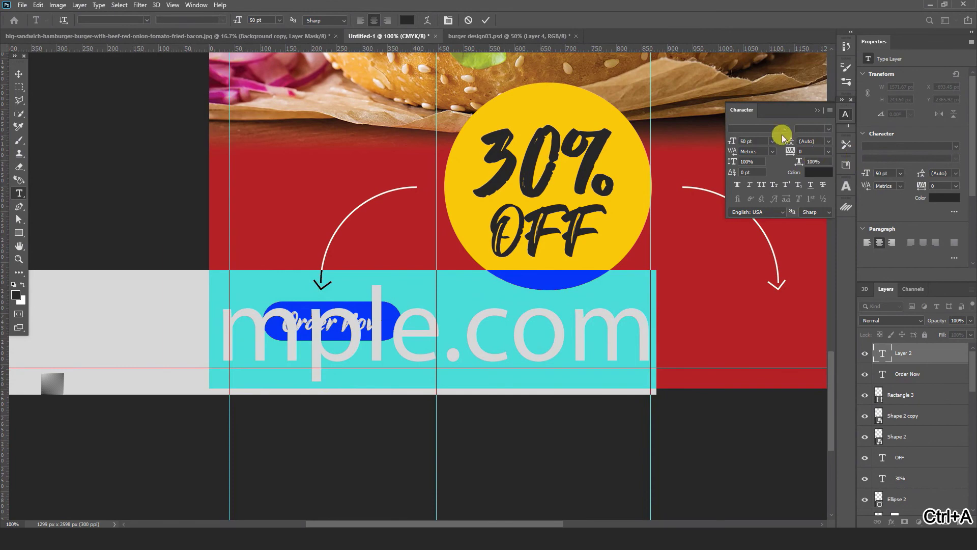
{"action": "left_click", "coordinate": [773, 130]}
{"action": "type", "text": "lato"}
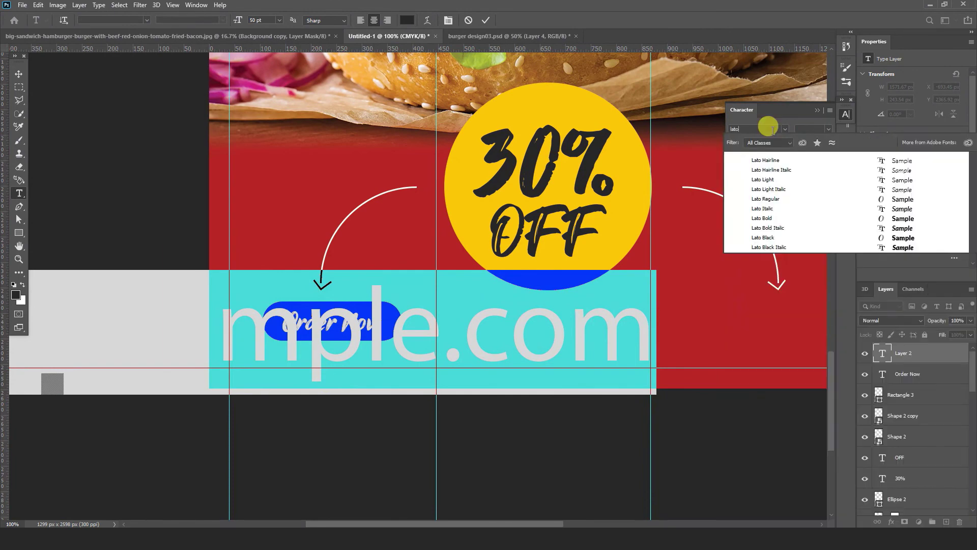
{"action": "left_click", "coordinate": [767, 181]}
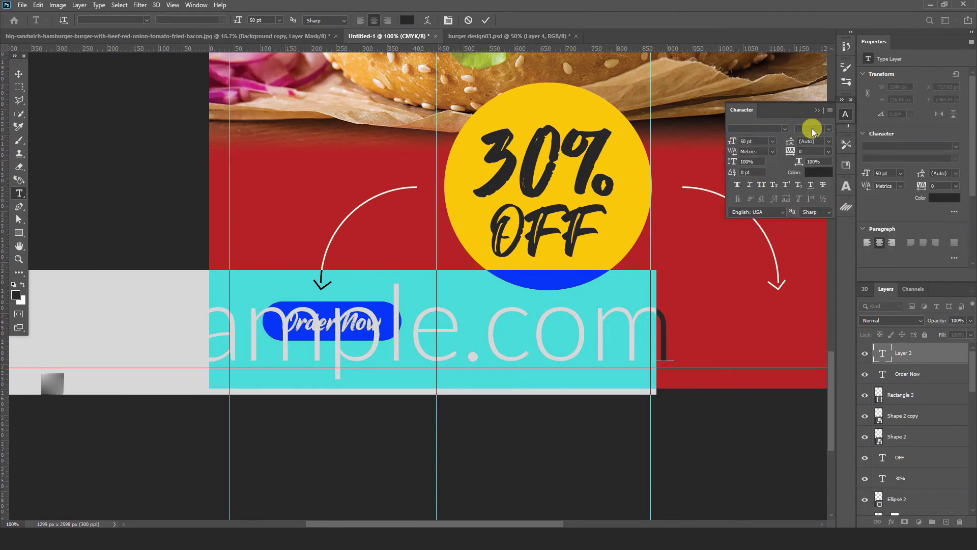
{"action": "left_click", "coordinate": [759, 142]}
{"action": "type", "text": "8"}
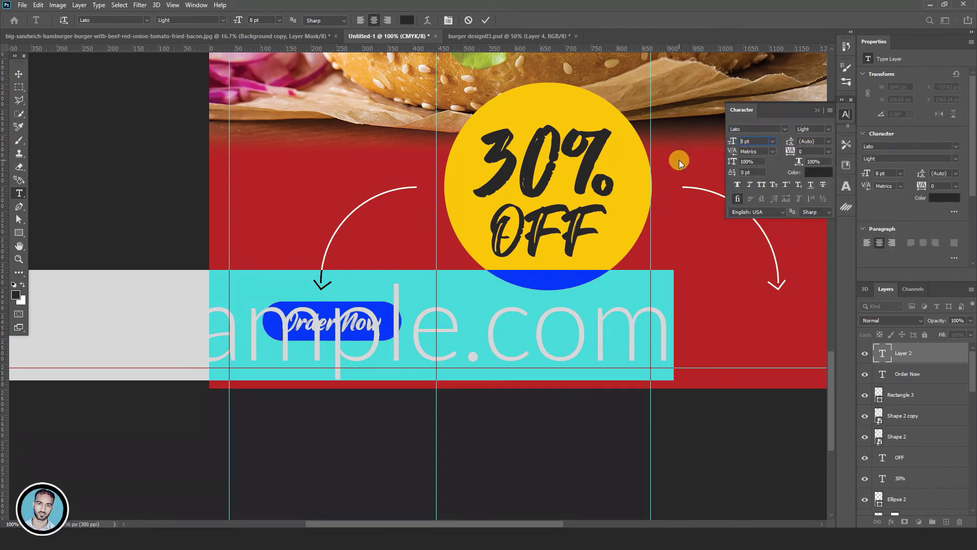
{"action": "key", "text": "Return"}
Move the website text directly beneath the Order Now label and change its colour to white
{"action": "left_click", "coordinate": [19, 74]}
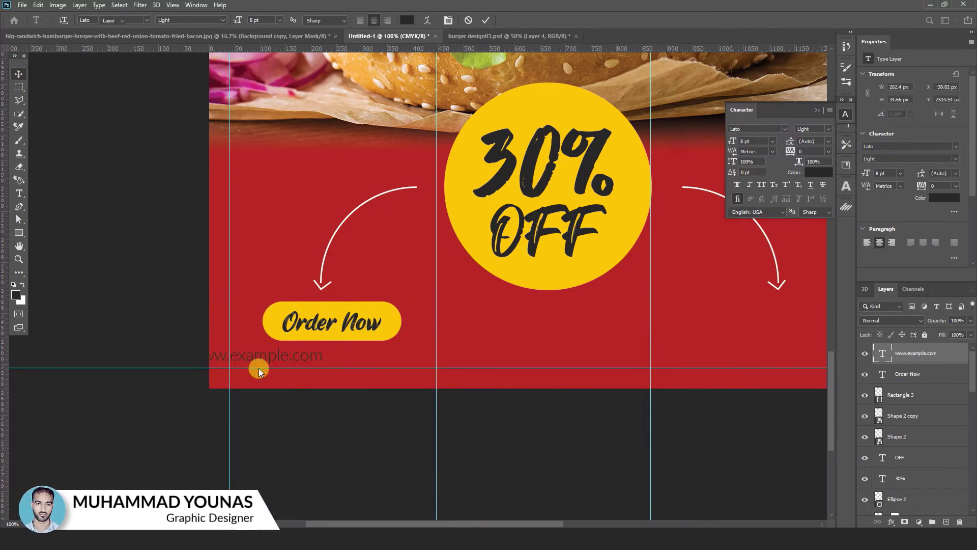
{"action": "left_click_drag", "start_coordinate": [294, 358], "coordinate": [365, 350]}
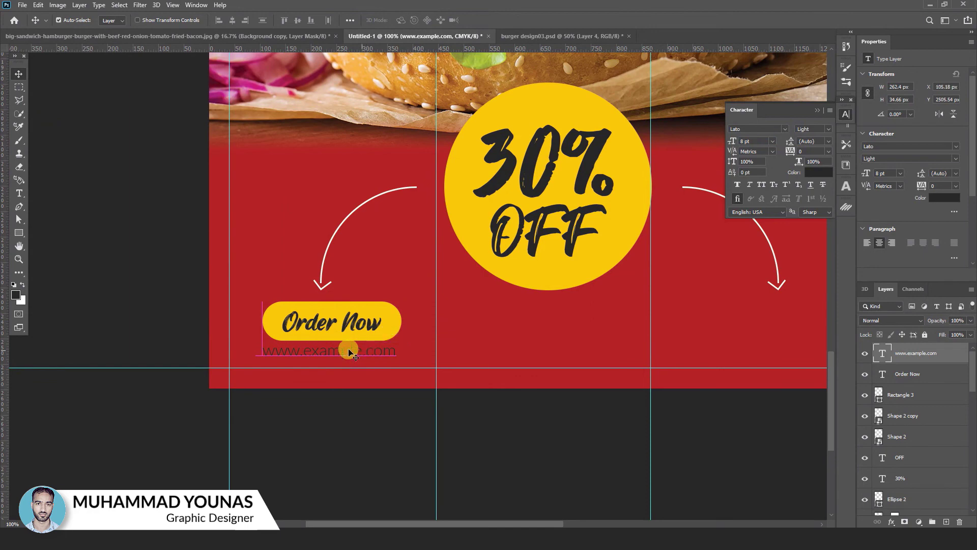
{"action": "left_click", "coordinate": [939, 202]}
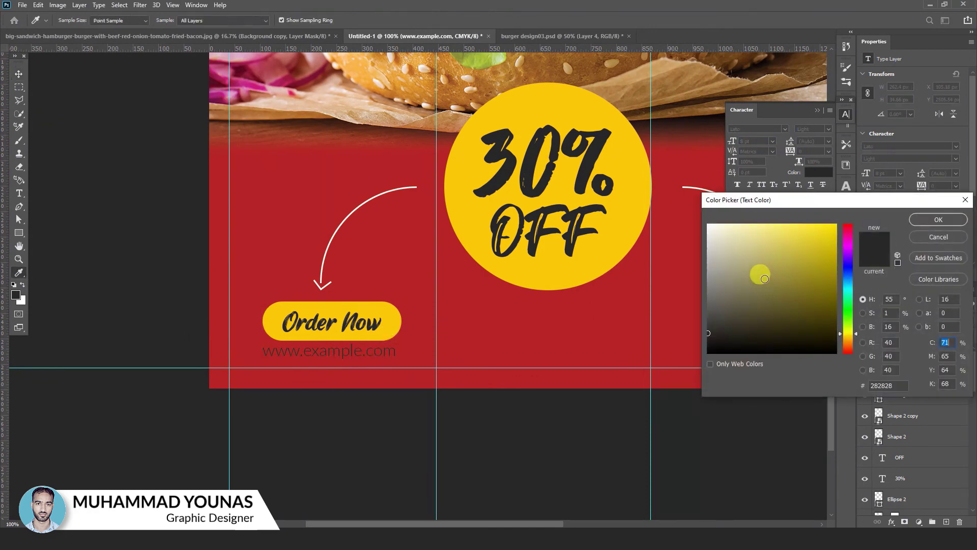
{"action": "left_click", "coordinate": [728, 200]}
{"action": "left_click", "coordinate": [950, 220]}
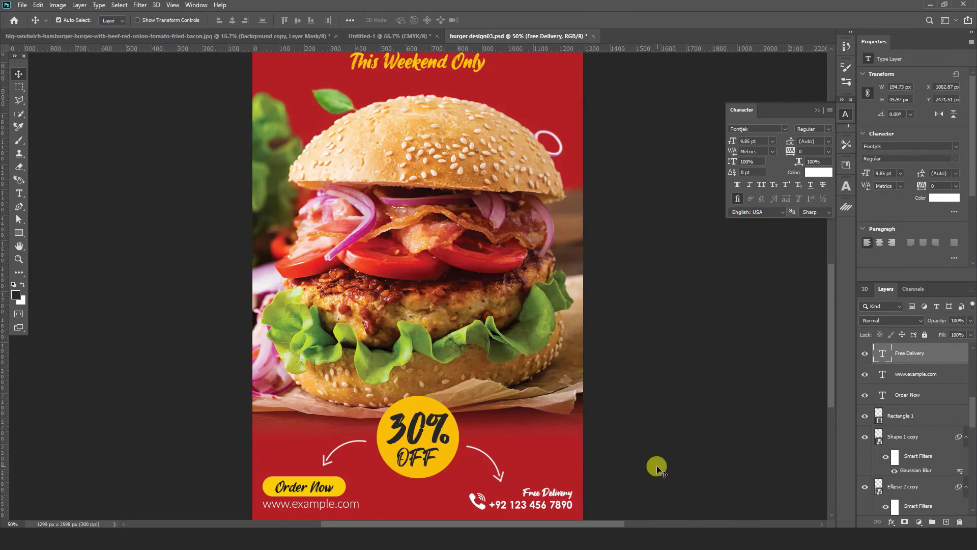
Copy the phone icon, Free Delivery text and phone number from burger design03.psd and paste them into Untitled-1 below the right arrow
{"action": "left_click", "coordinate": [657, 464]}
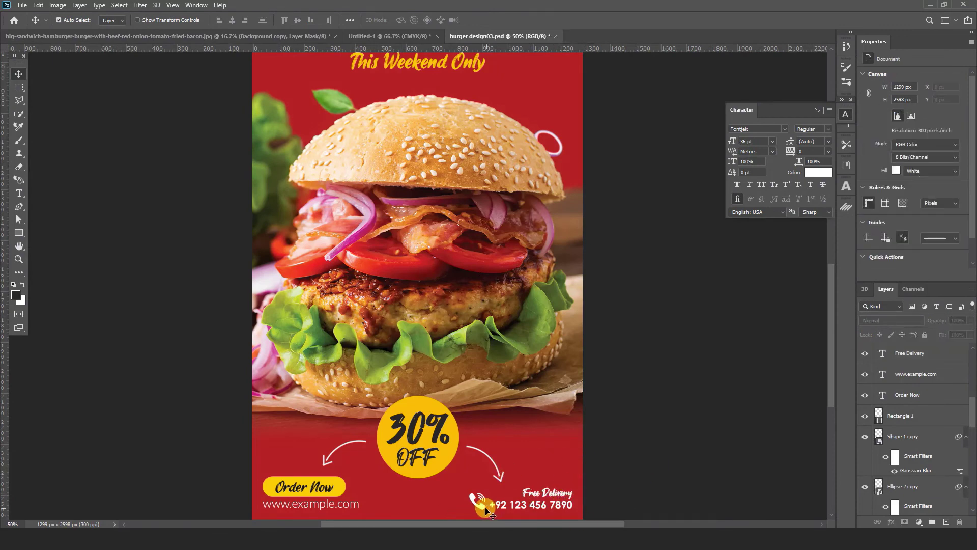
{"action": "left_click", "coordinate": [480, 509]}
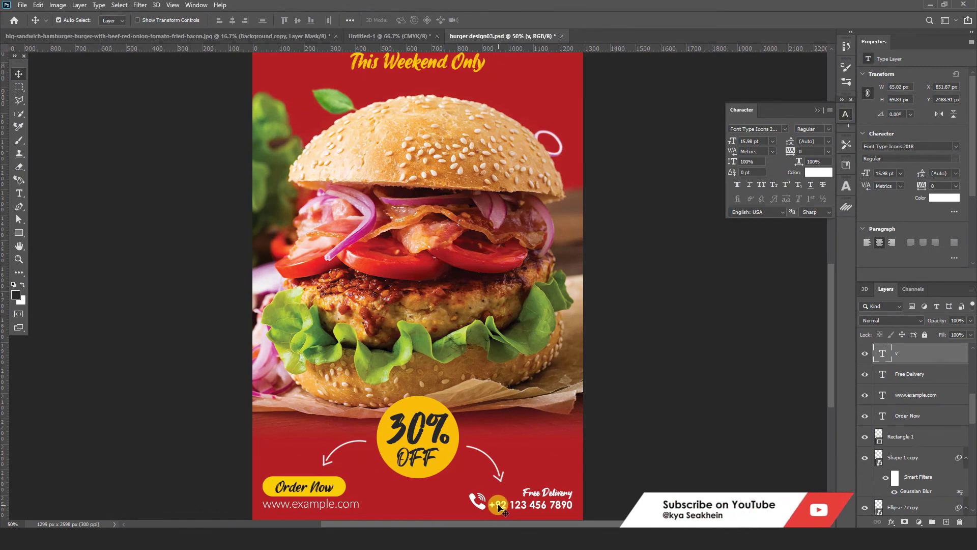
{"action": "left_click", "coordinate": [539, 497], "text": "shift"}
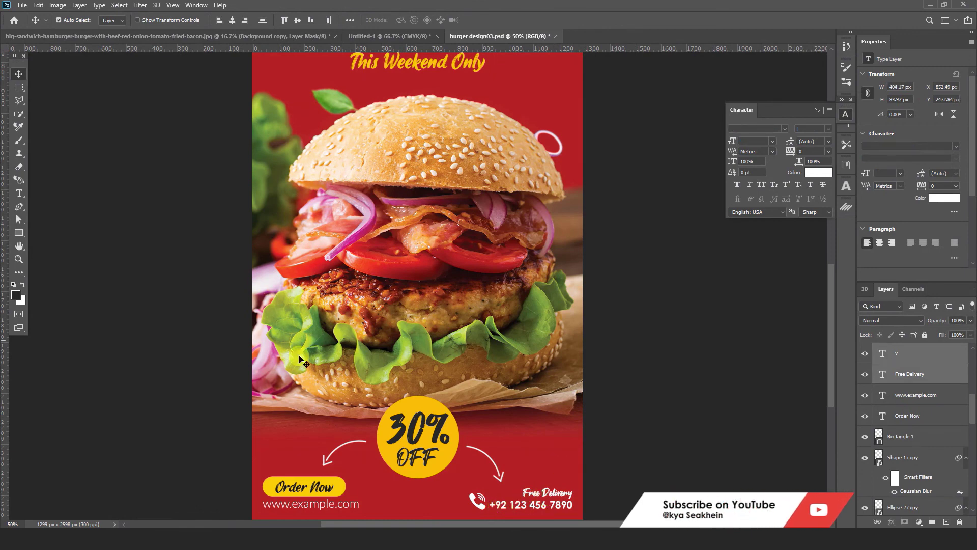
{"action": "left_click", "coordinate": [38, 5]}
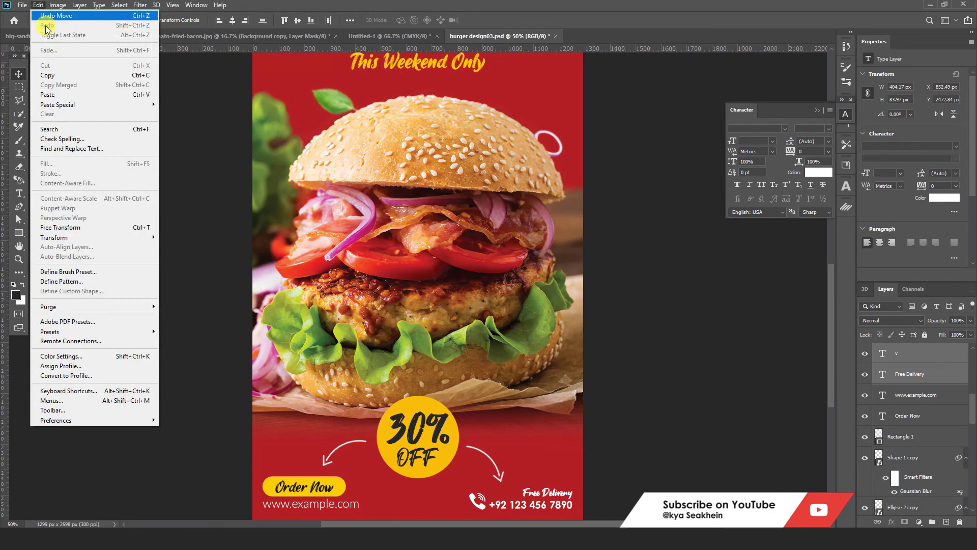
{"action": "left_click", "coordinate": [45, 77]}
{"action": "left_click", "coordinate": [395, 39]}
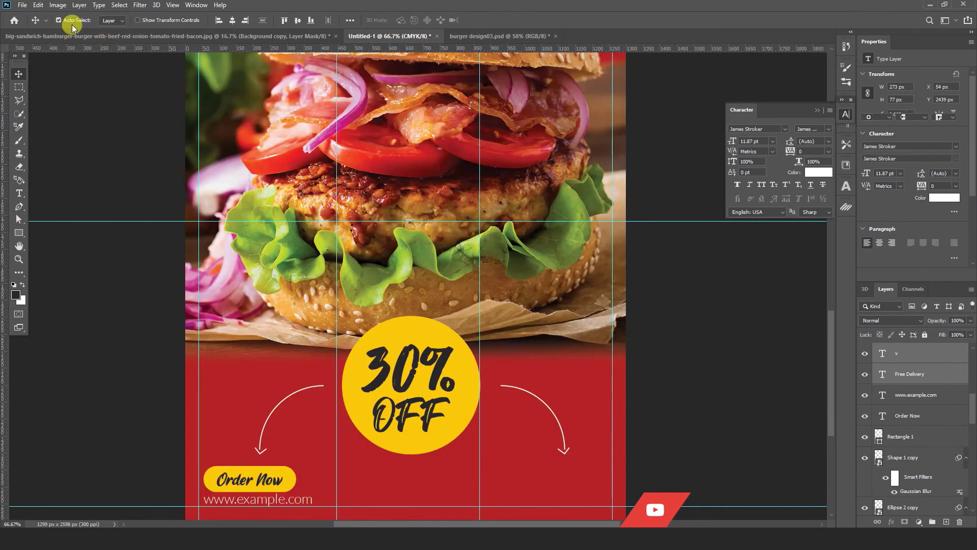
{"action": "left_click", "coordinate": [39, 6]}
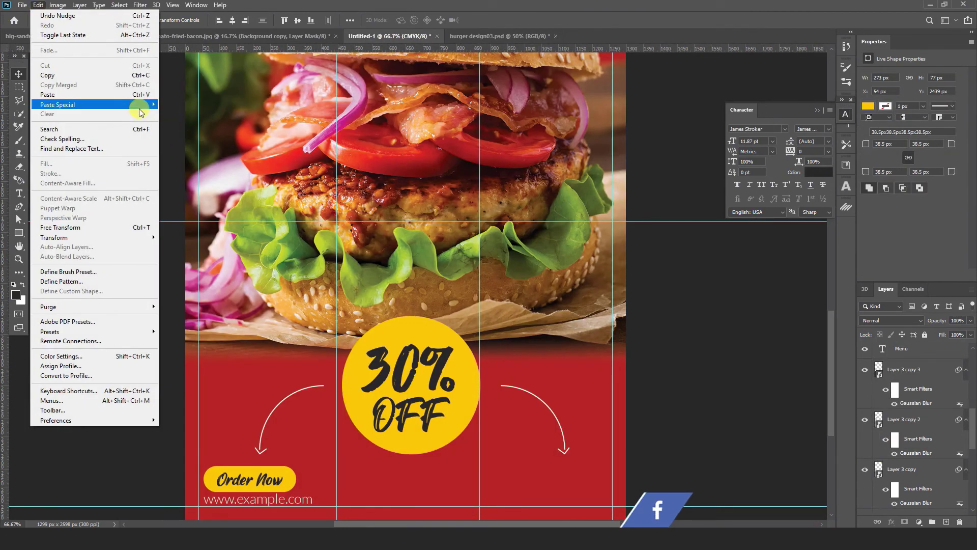
{"action": "left_click", "coordinate": [140, 94]}
{"action": "left_click", "coordinate": [676, 468]}
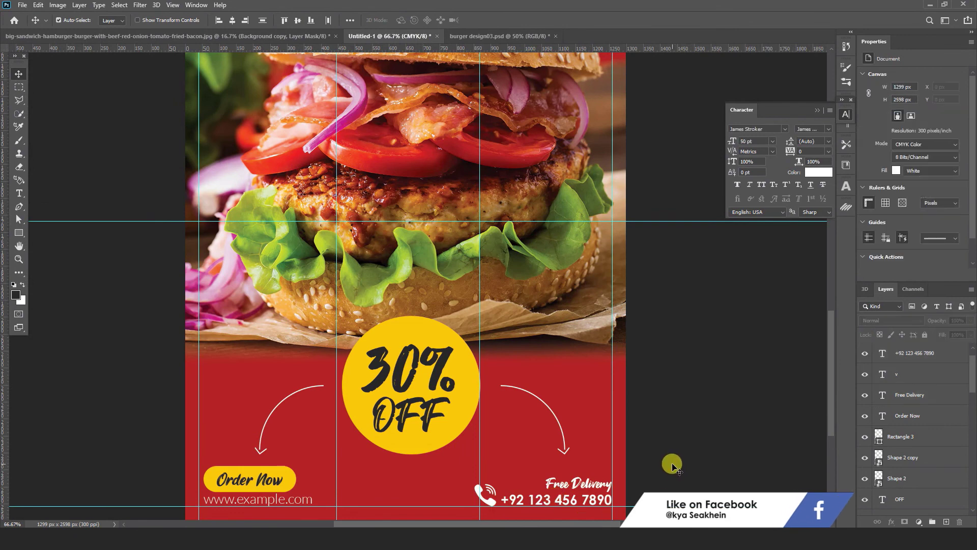
{"action": "key", "text": "ctrl+minus"}
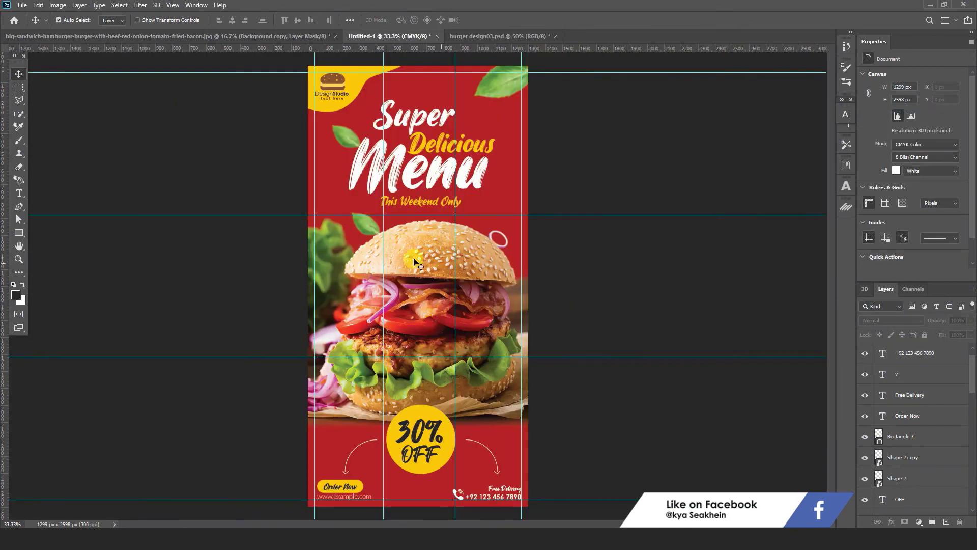